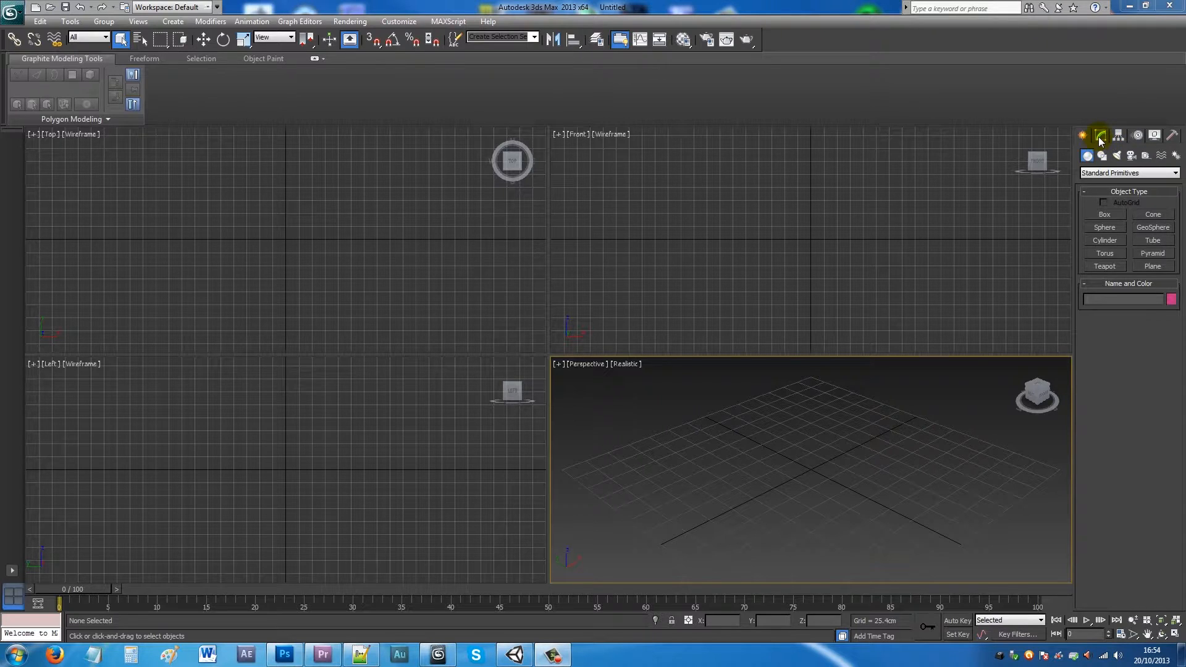
- Draw a sphere with AutoGrid on, about 111 cm in radius, in the maximized perspective view
left_click(1113, 227)
left_click(1103, 203)
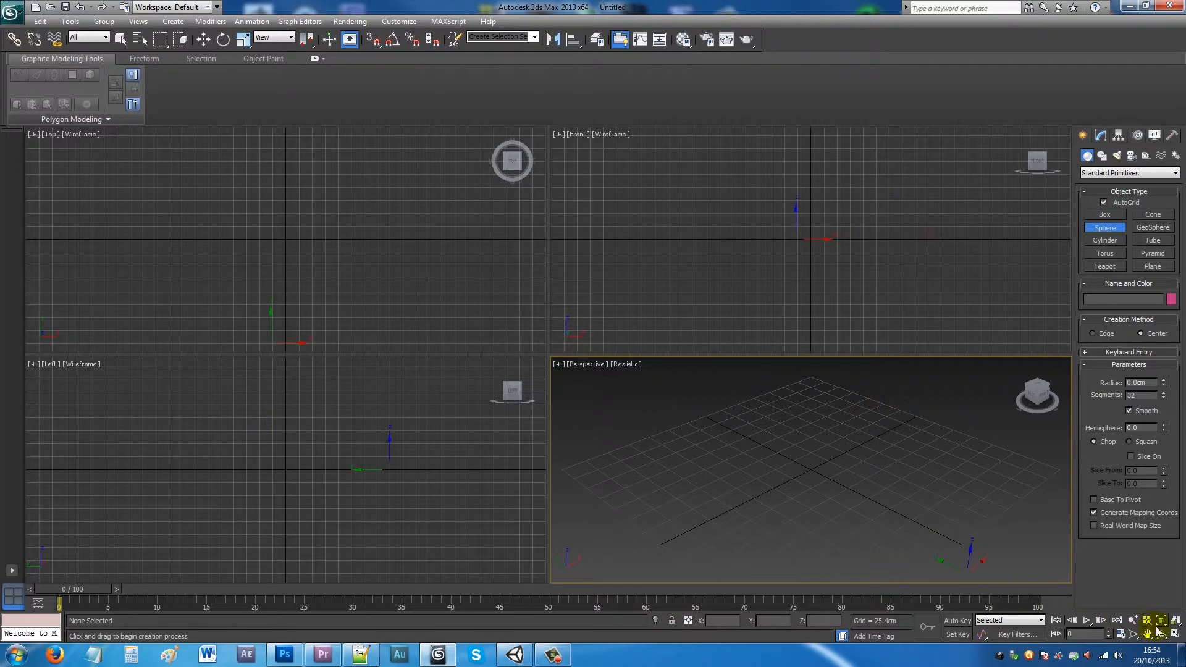
left_click(1175, 632)
left_click_drag(552, 363, 708, 411)
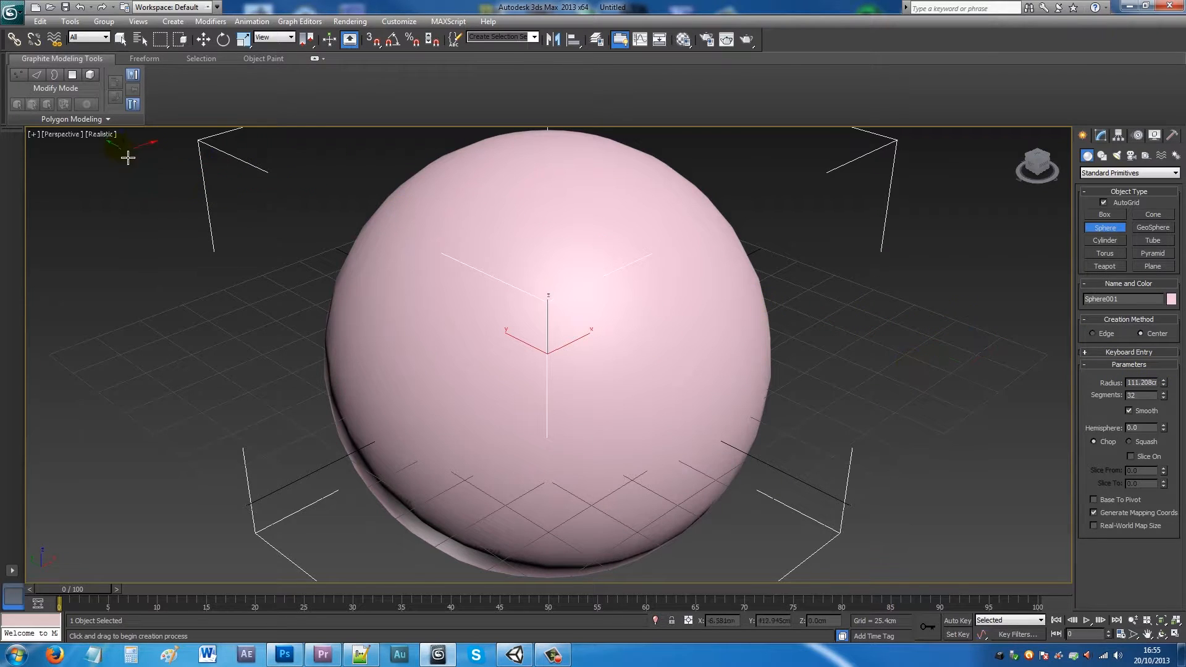
- Show edged faces in the perspective view and set the sphere's Hemisphere value to 0.5
left_click(104, 136)
left_click(153, 188)
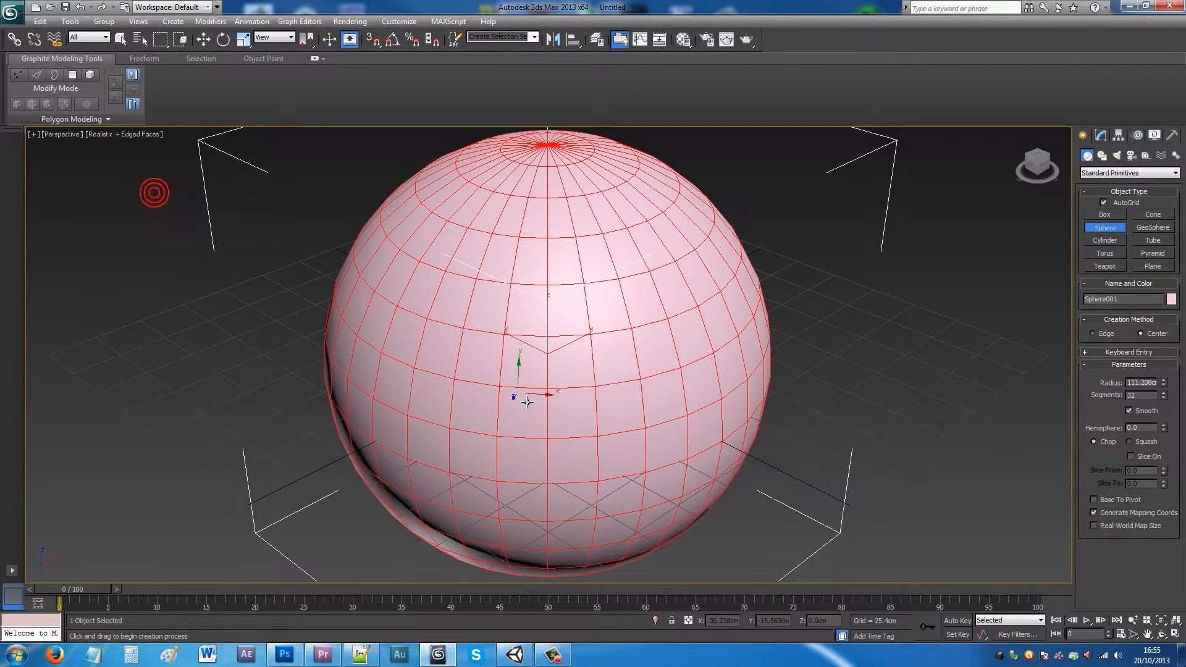
mouse_move(519, 411)
middle_mouse_down()
mouse_move(540, 429)
mouse_move(543, 402)
mouse_move(534, 419)
middle_mouse_up()
scroll(535, 418, "down", 4)
scroll(807, 431, "up", 2)
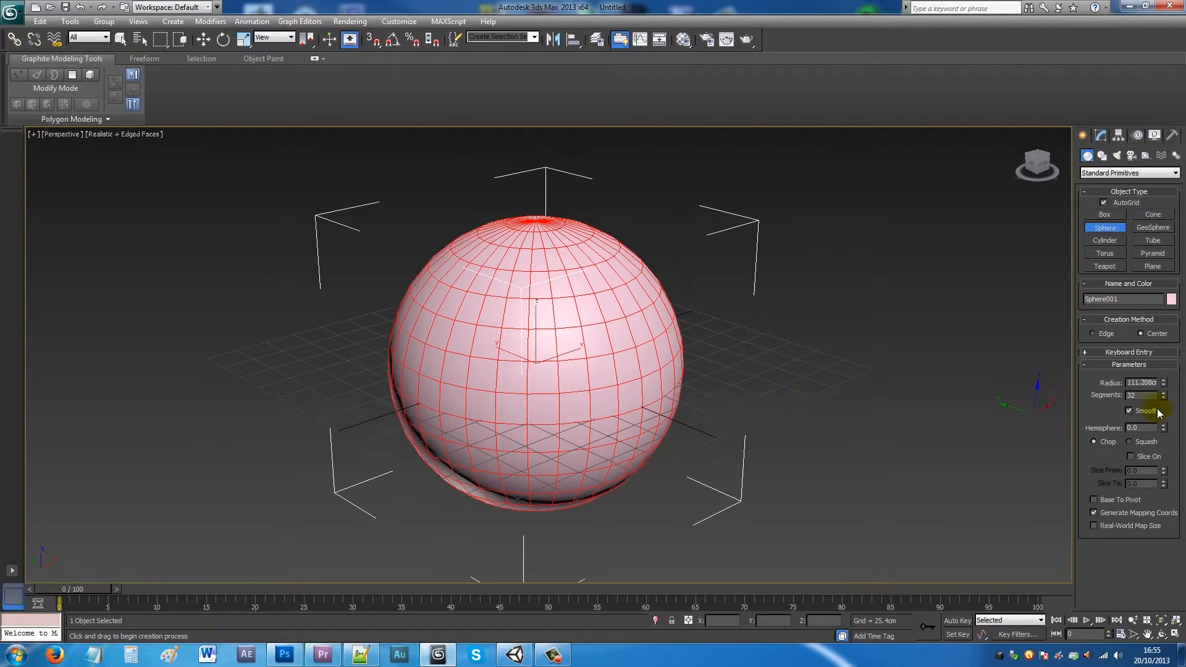
left_click_drag(1163, 427, 1167, 372)
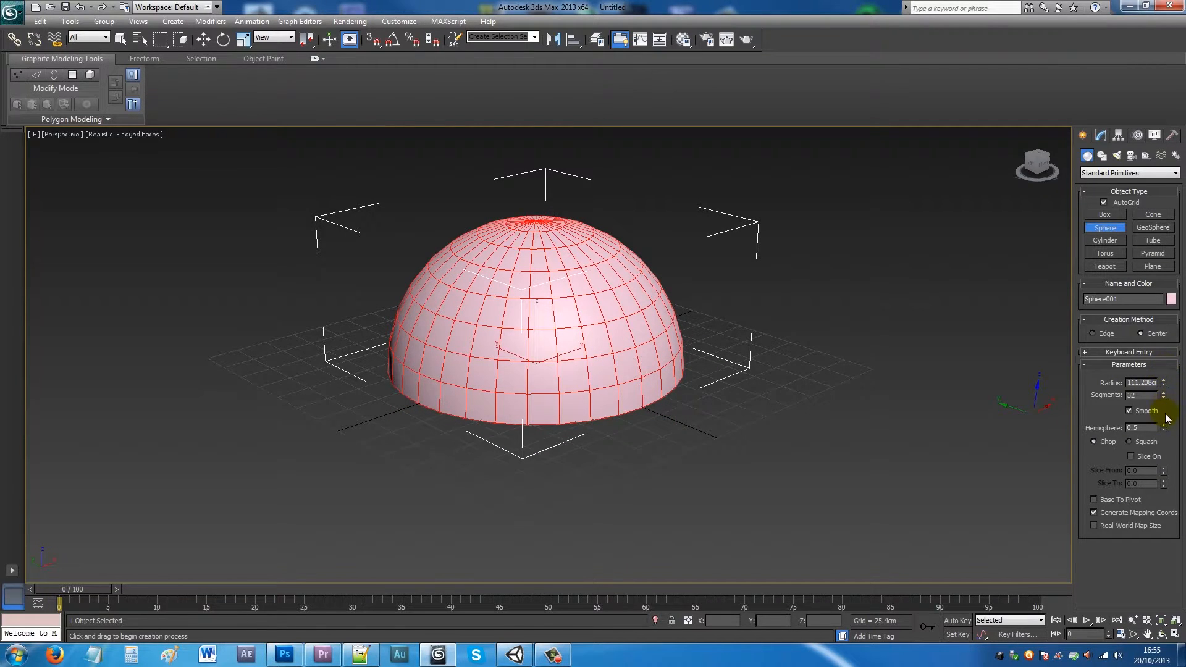
- Convert the half sphere to an Editable Poly
middle_click_drag(546, 401, 565, 344, "alt")
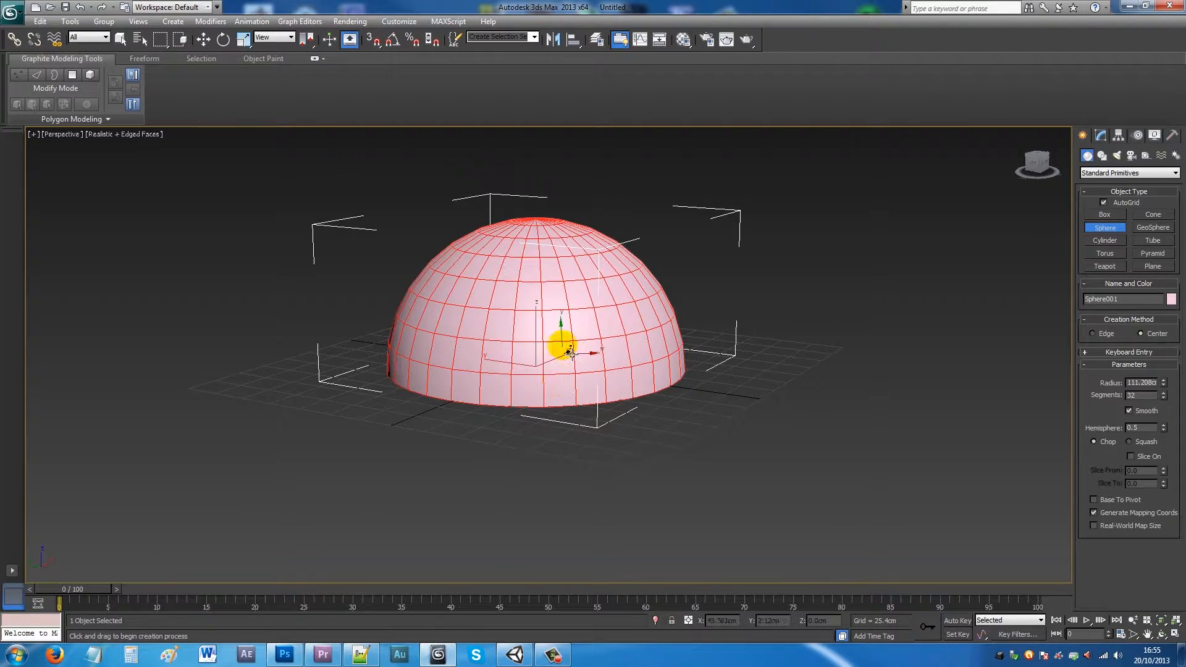
right_click(562, 342)
right_click(565, 313)
mouse_move(649, 423)
left_click(716, 432)
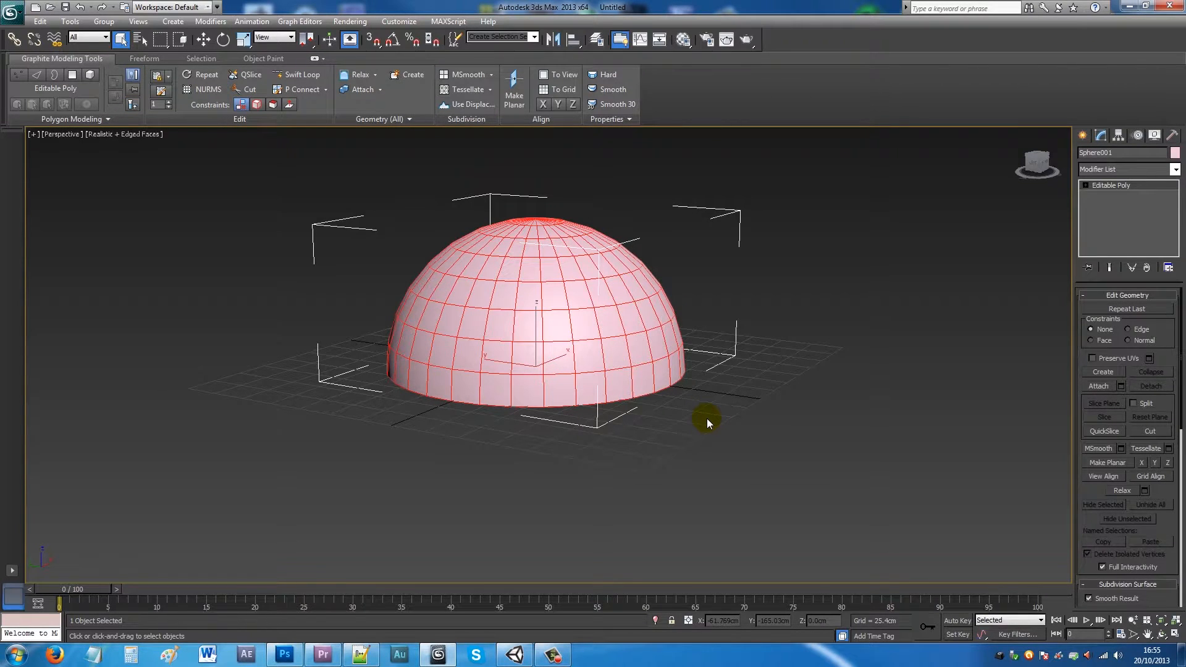
- At Edge level, insert a Swift Loop around the dome's side just above its base rim
middle_click_drag(587, 440, 628, 360, "alt")
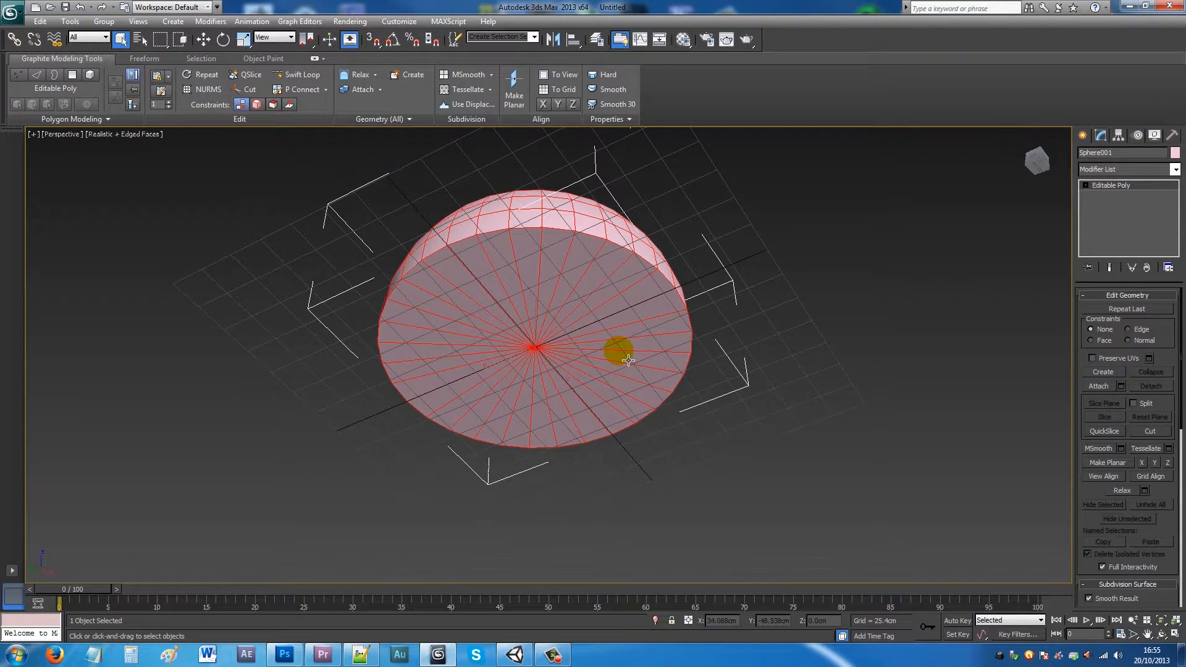
left_click(1085, 186)
left_click(1105, 206)
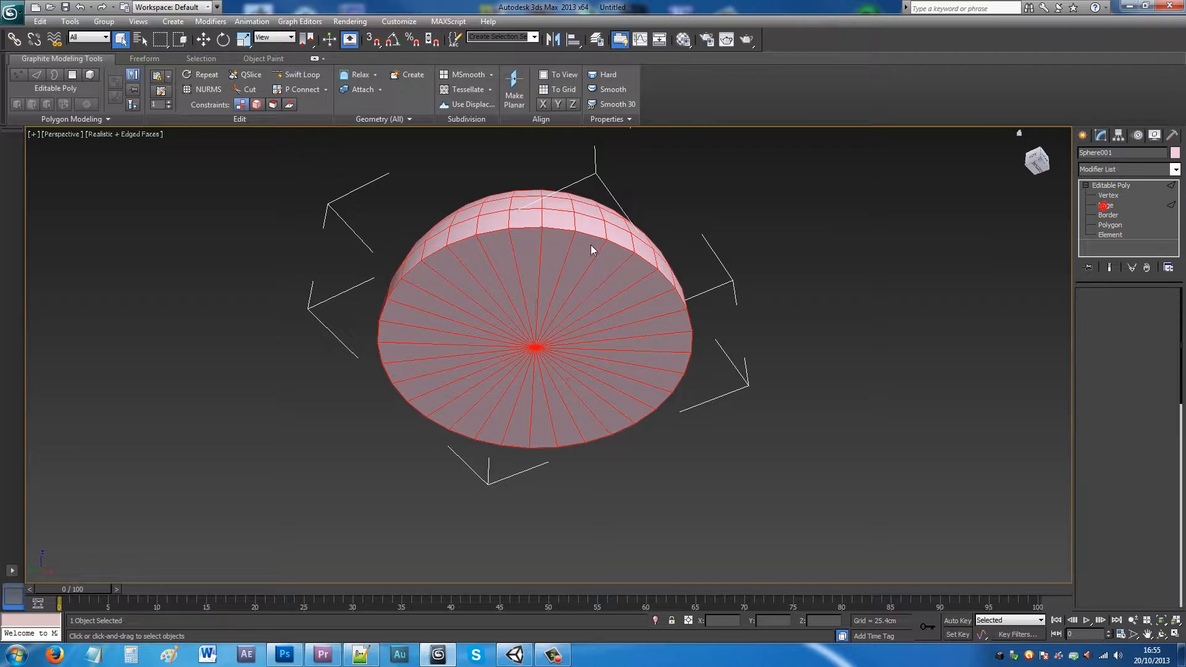
left_click(144, 59)
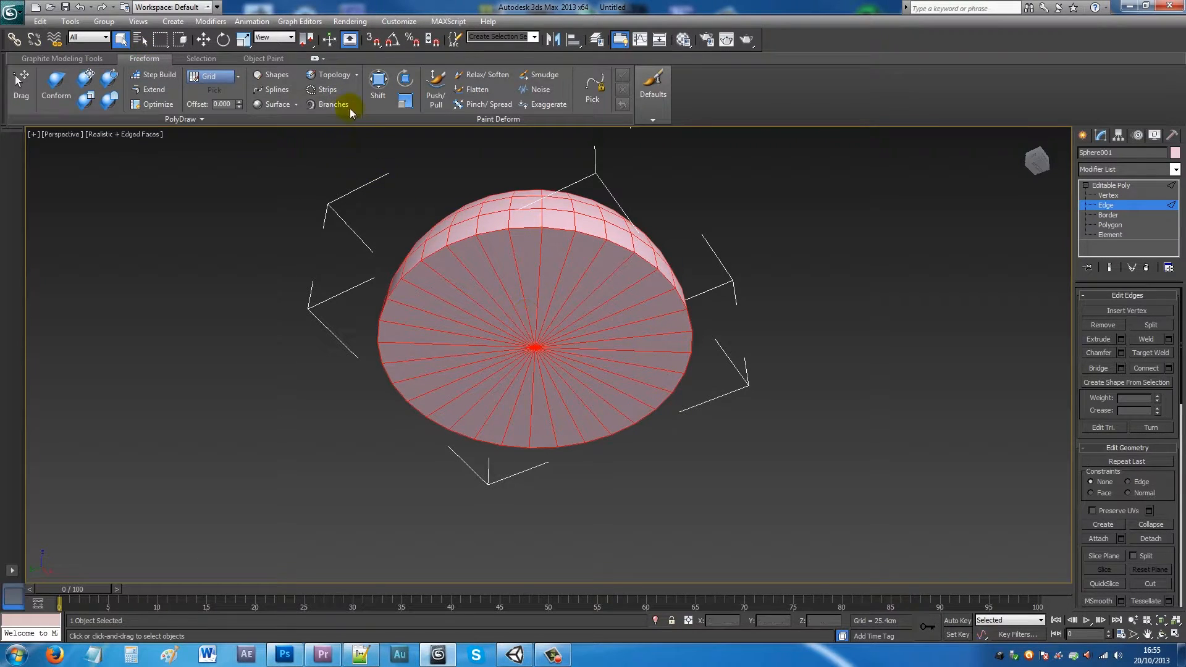
left_click(87, 59)
left_click(448, 75)
left_click(443, 74)
middle_click_drag(542, 230, 527, 270, "alt")
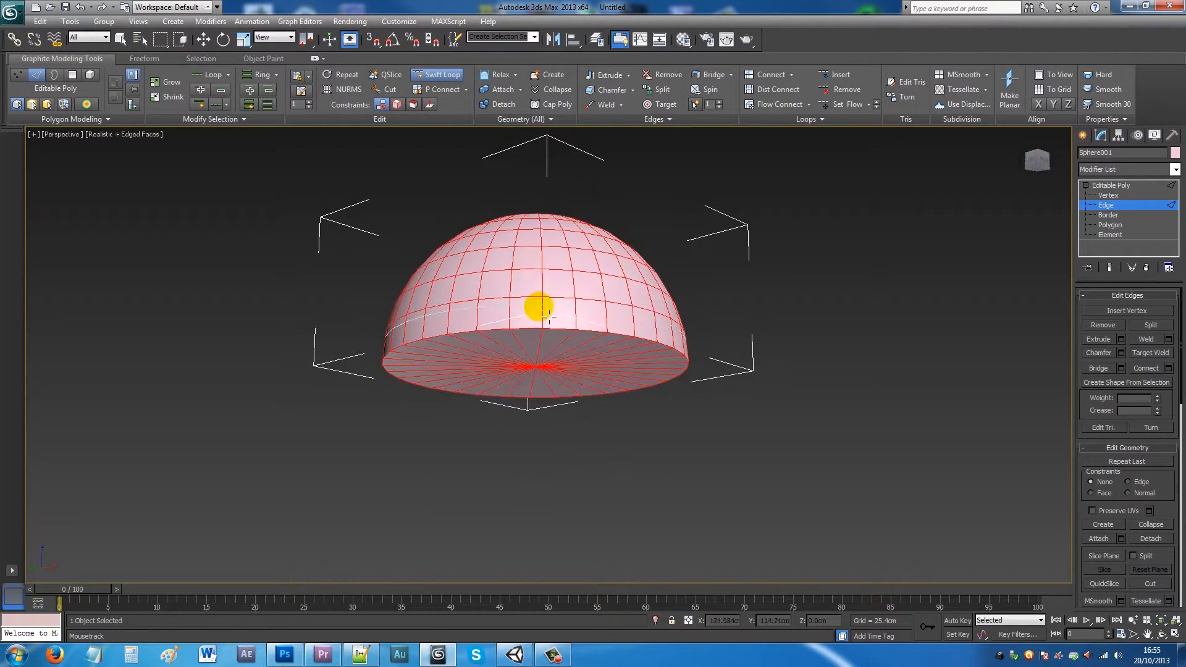
left_click(509, 323)
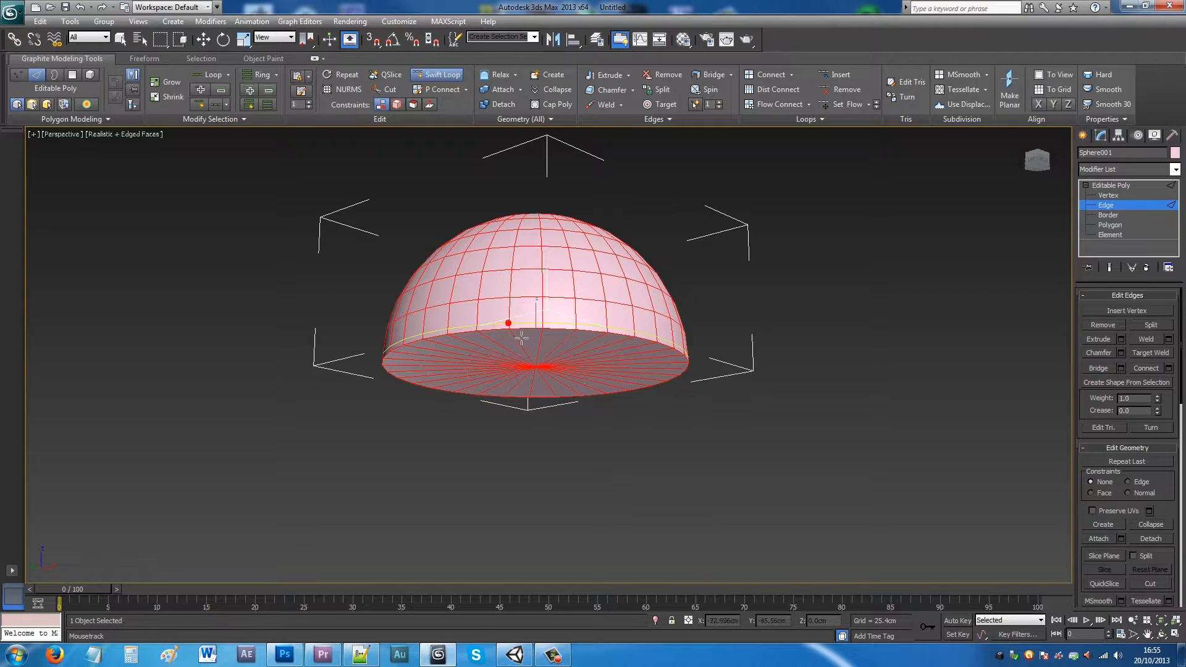
- Select the whole new edge loop and lower it close to the base rim, to about Z 0.9 cm
scroll(511, 341, "up", 5)
right_click(468, 334)
middle_click_drag(469, 333, 519, 294, "alt")
left_click(520, 294)
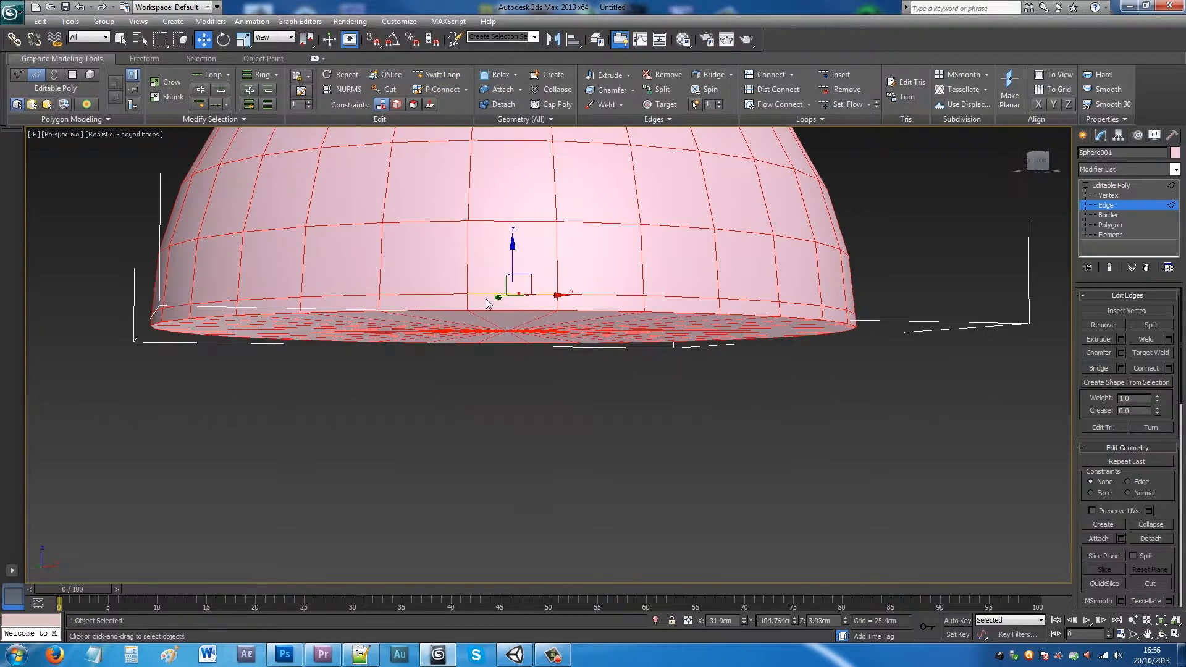
double_click(449, 294)
left_click_drag(514, 289, 514, 299)
middle_click_drag(515, 298, 501, 309, "alt")
scroll(501, 309, "up", 4)
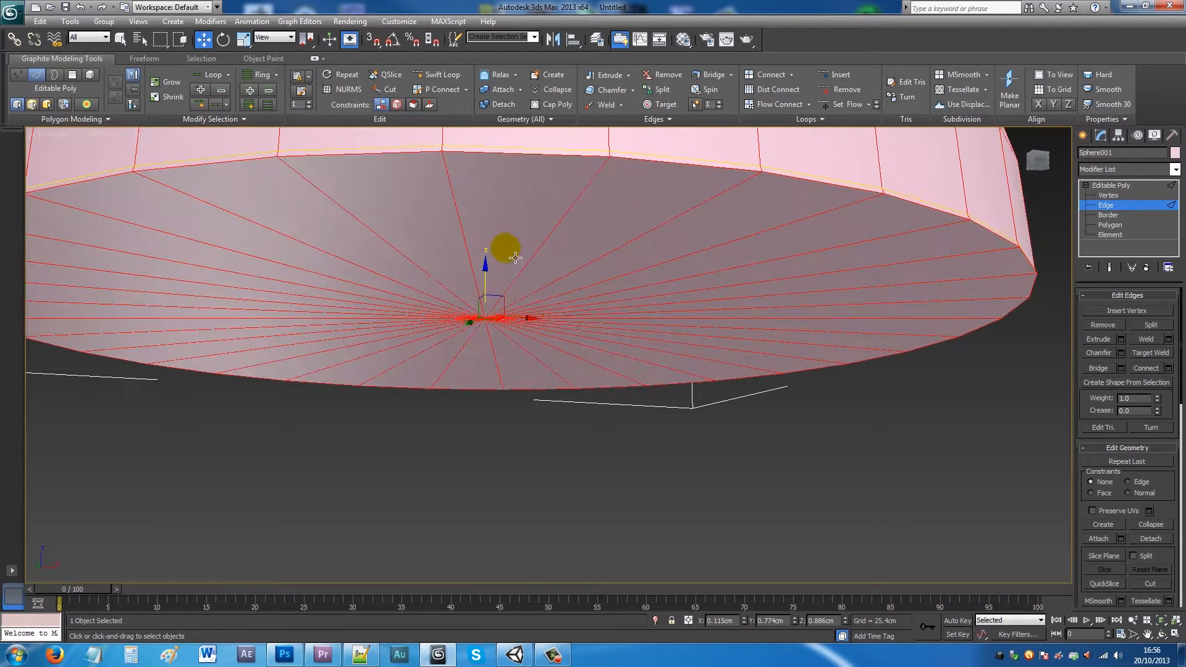
- Select the base rim edge loop and scale it slightly inward to leave a narrow lip around the underside
left_click(436, 158)
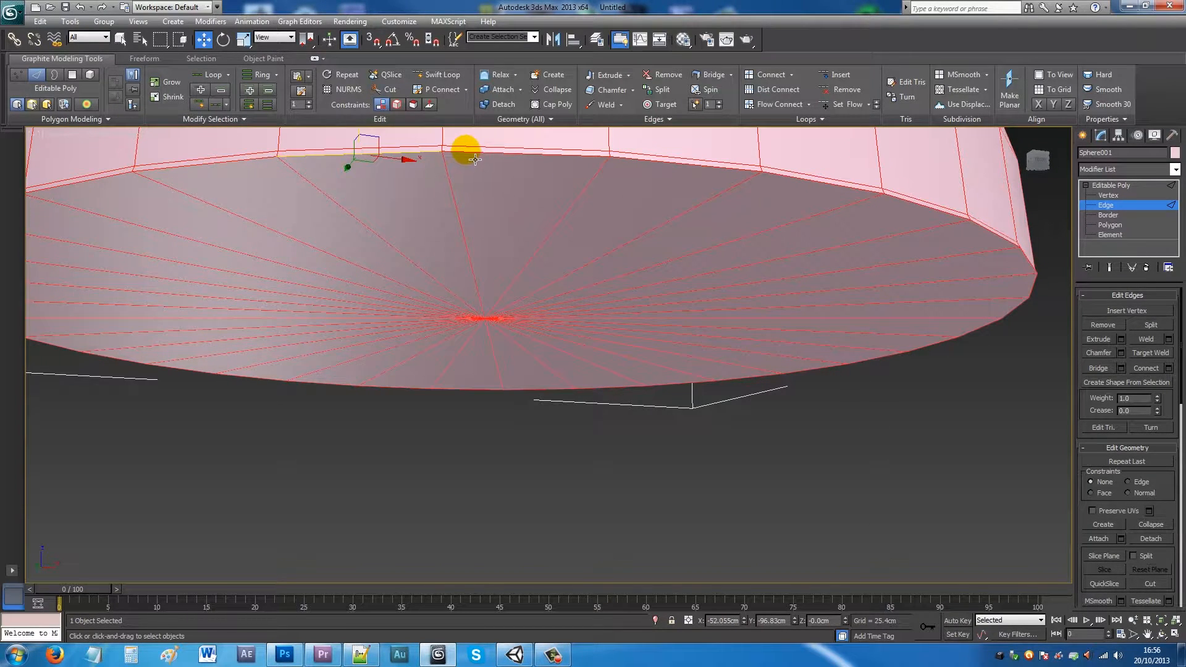
double_click(463, 153)
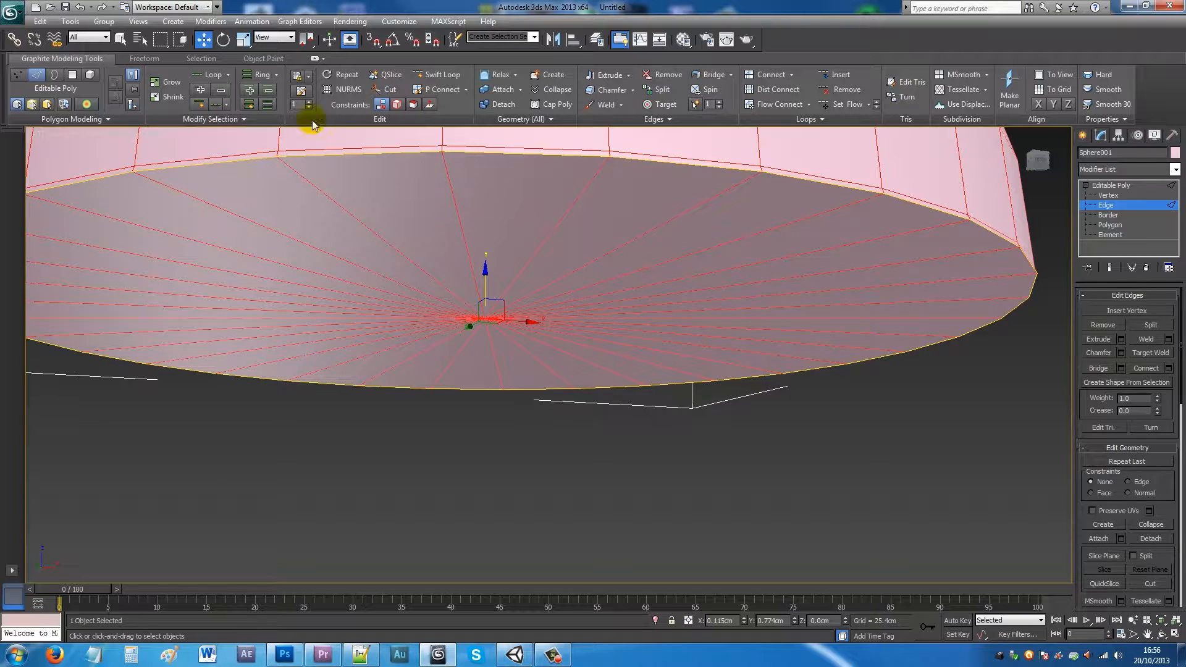
left_click(244, 44)
scroll(515, 298, "down", 4)
middle_click_drag(524, 347, 535, 335, "alt")
left_click_drag(535, 335, 522, 337)
middle_click_drag(522, 337, 521, 332, "alt")
middle_click_drag(558, 279, 582, 288, "alt")
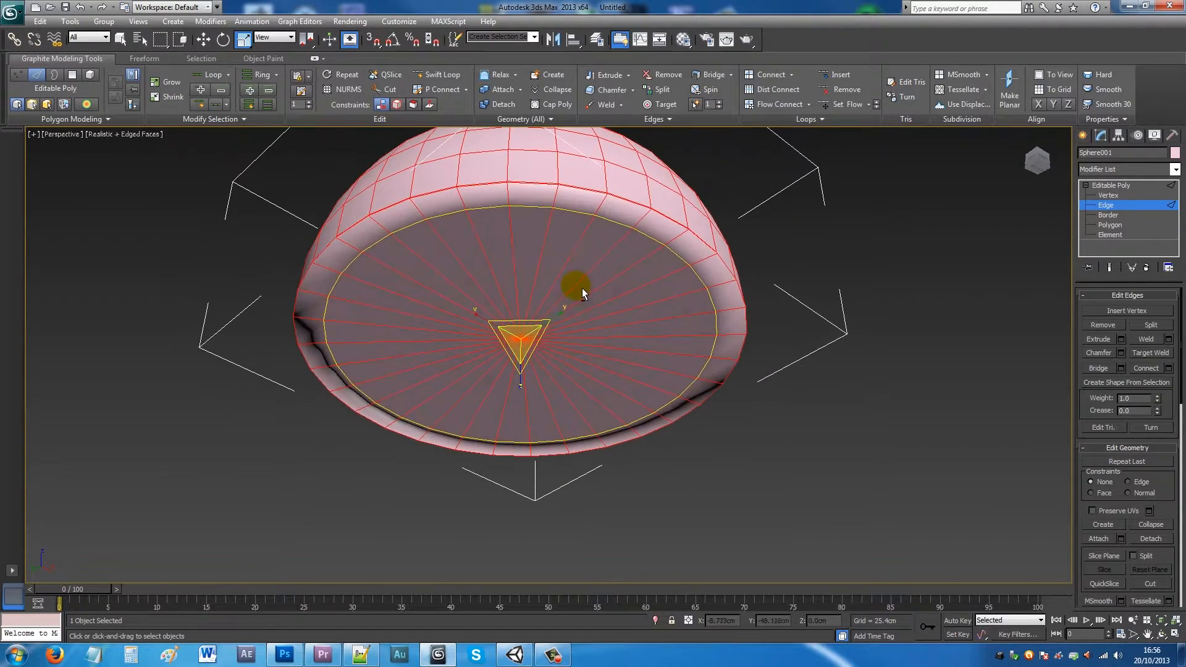
left_click_drag(536, 326, 543, 322)
middle_click_drag(585, 286, 627, 253, "alt")
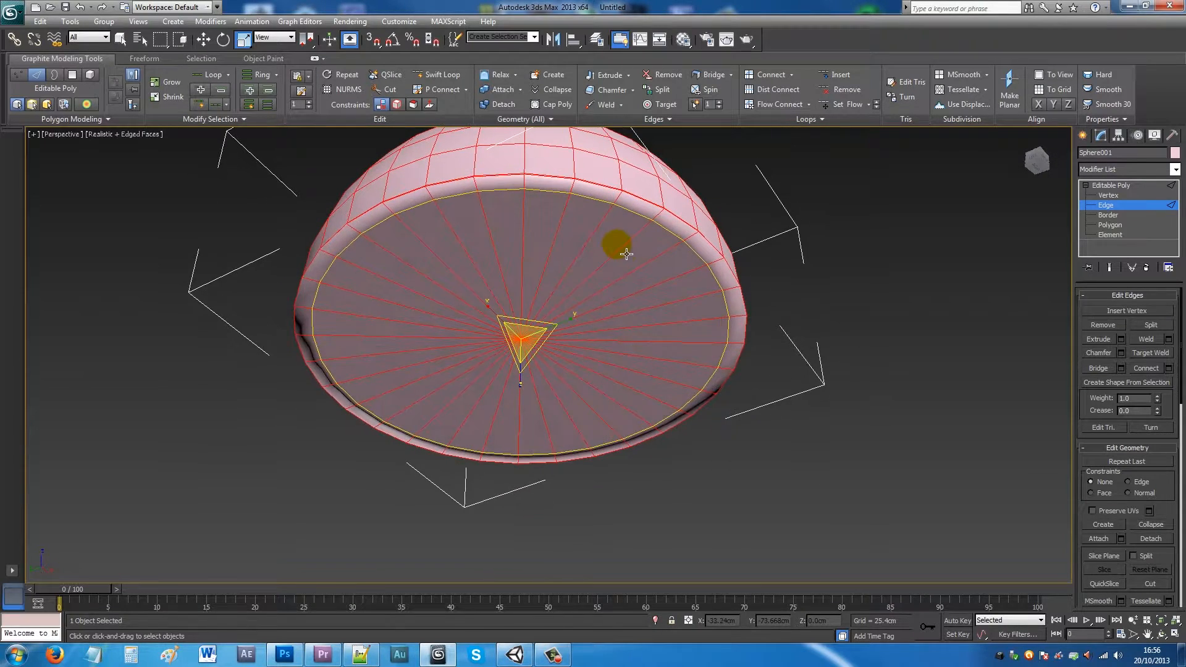
- At Polygon level, select all the triangular faces of the dome's flat underside inside the lip
left_click(1094, 227)
left_click(590, 269)
left_click(570, 260, "ctrl")
left_click(540, 264, "ctrl")
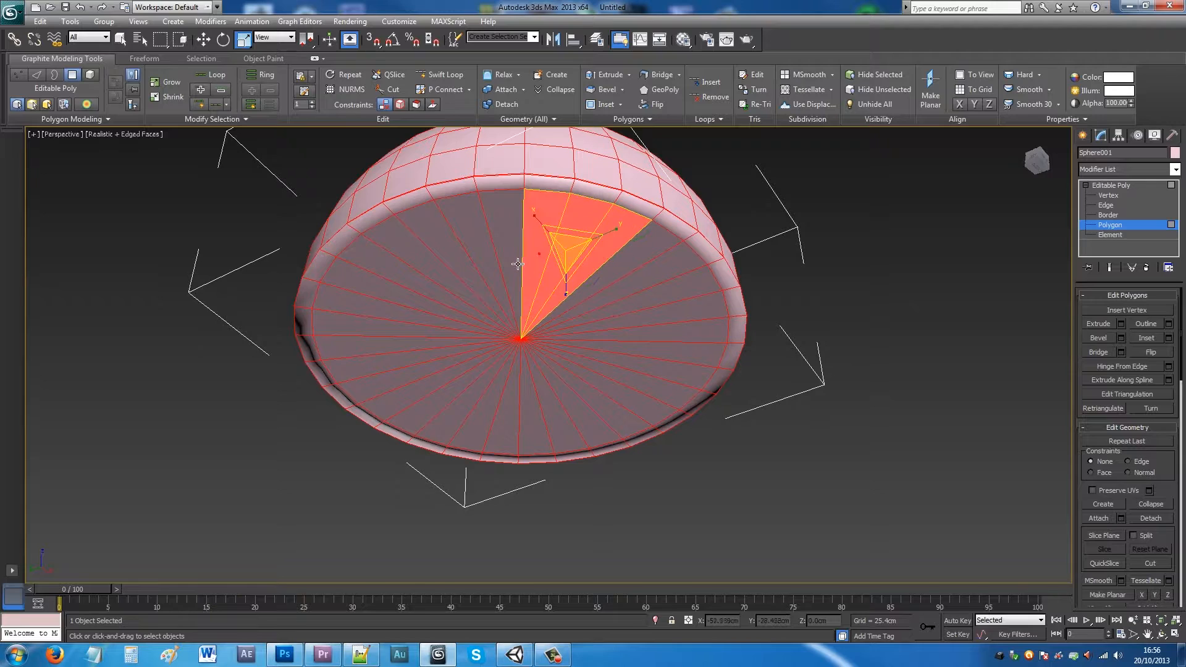
left_click(517, 264, "ctrl")
left_click(492, 272, "ctrl")
left_click(479, 282, "ctrl")
left_click(466, 289, "ctrl")
left_click(460, 295, "ctrl")
left_click(442, 304, "ctrl")
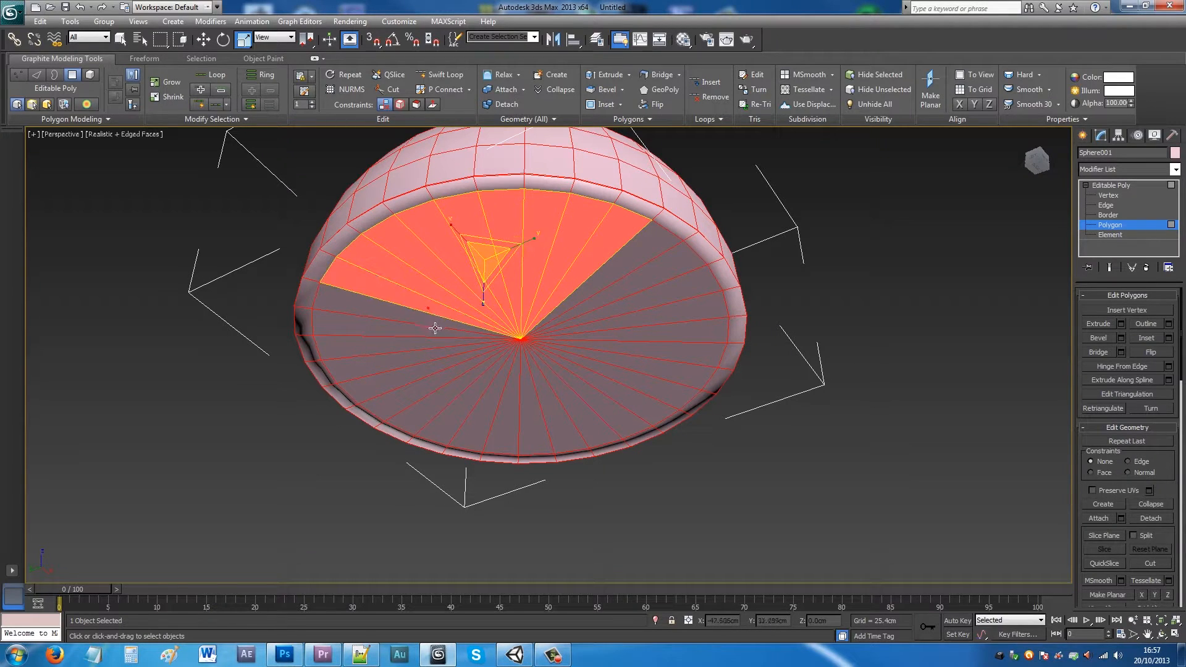
left_click(434, 328, "ctrl")
left_click(437, 338, "ctrl")
left_click(441, 346, "ctrl")
left_click(447, 357, "ctrl")
left_click(453, 365, "ctrl")
left_click(469, 382, "ctrl")
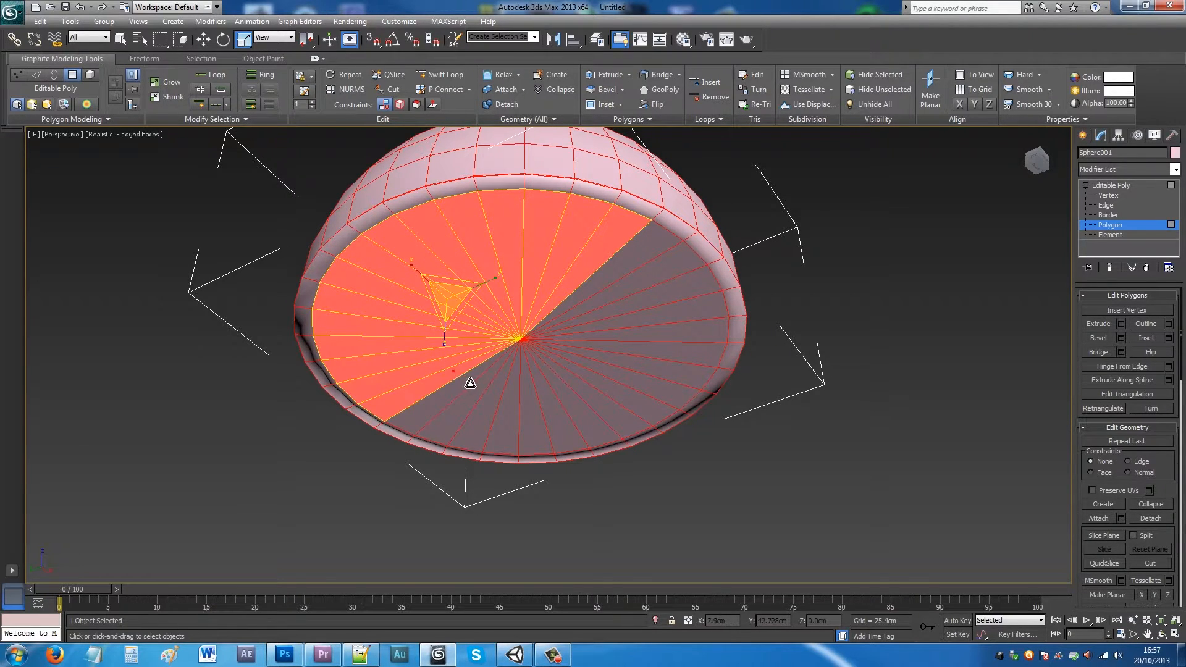
left_click(482, 379, "ctrl")
left_click(494, 386, "ctrl")
left_click(508, 393, "ctrl")
left_click(521, 393, "ctrl")
left_click(532, 392, "ctrl")
left_click(545, 390, "ctrl")
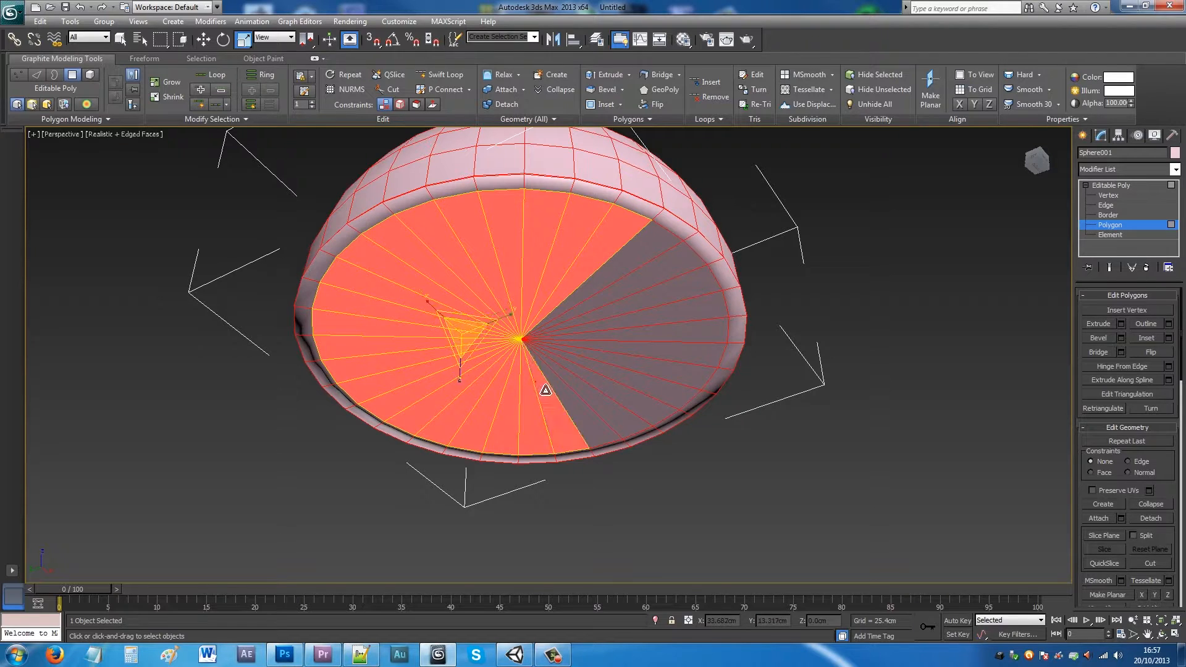
left_click(558, 387, "ctrl")
left_click(568, 382, "ctrl")
left_click(578, 379, "ctrl")
left_click(589, 375, "ctrl")
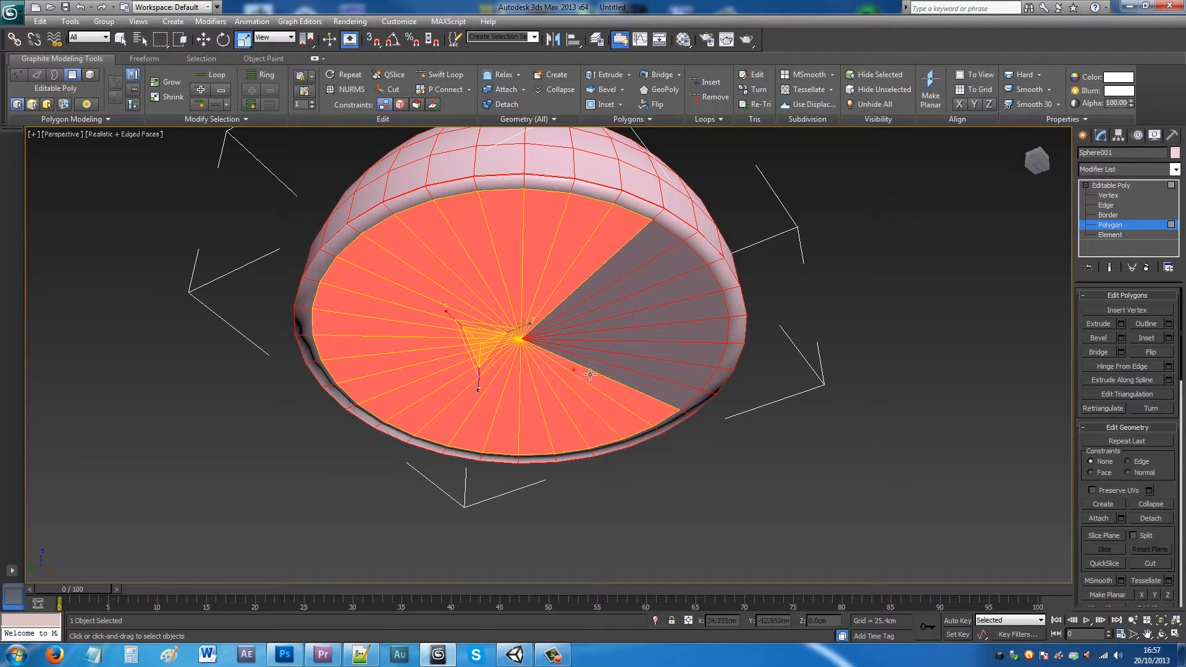
left_click(590, 368, "ctrl")
left_click(590, 361, "ctrl")
left_click(592, 353, "ctrl")
left_click(594, 346, "ctrl")
left_click(598, 338, "ctrl")
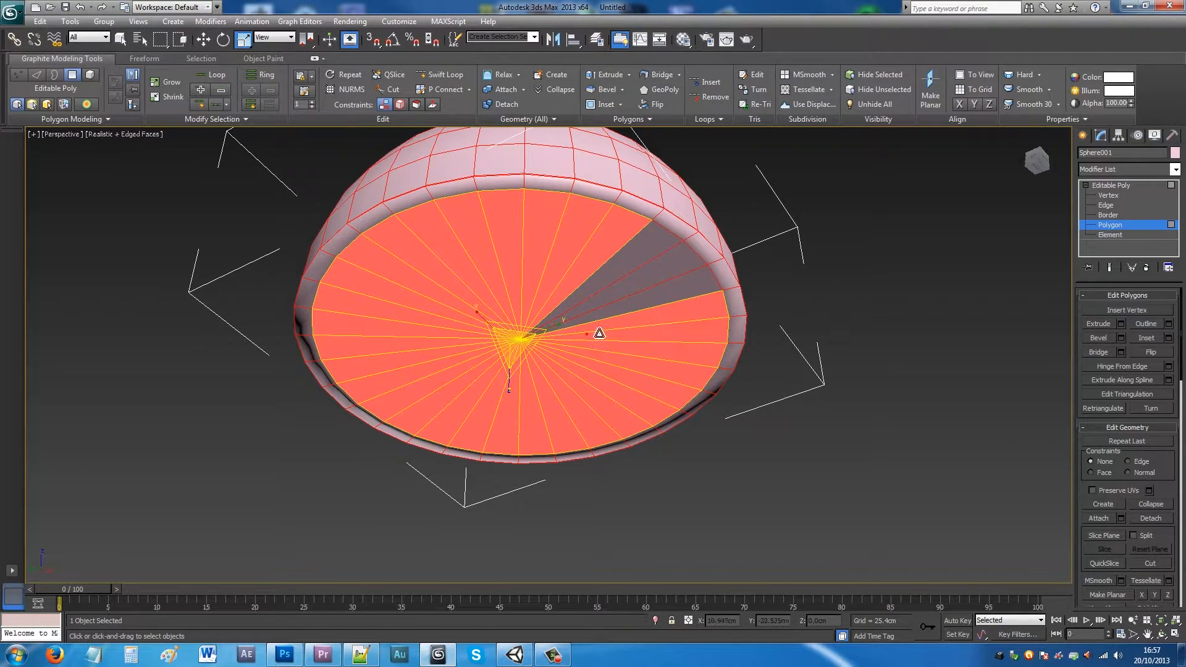
left_click(598, 318, "ctrl")
left_click(598, 303, "ctrl")
left_click(591, 289, "ctrl")
middle_click_drag(590, 300, 598, 271, "alt")
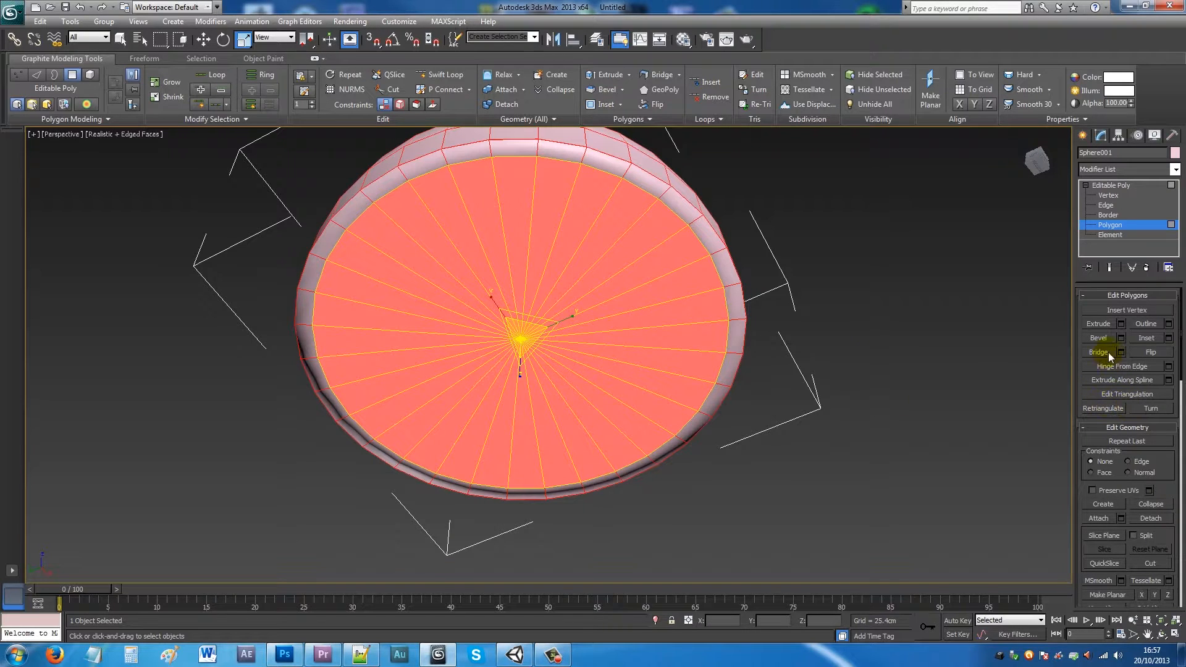
- Bevel the selected underside faces into the dome with a height of about -59.7 cm and an outline of about -14.7 cm
left_click(1121, 337)
left_click_drag(563, 400, 563, 421)
left_click_drag(563, 380, 357, 391)
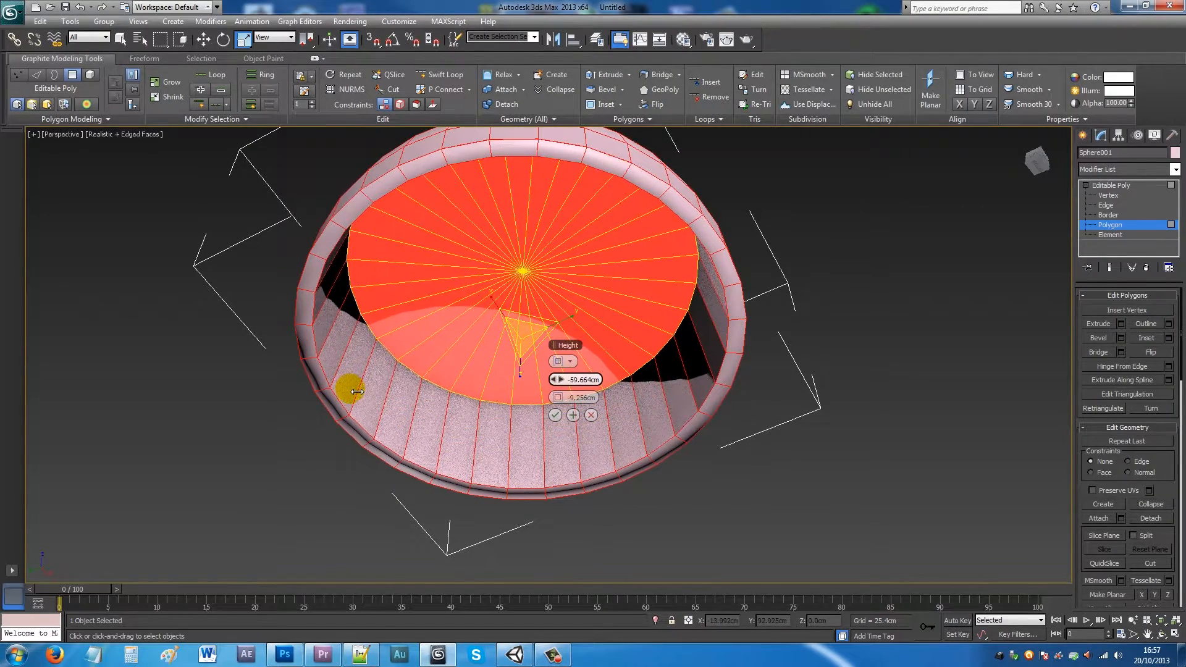
left_click_drag(566, 398, 516, 382)
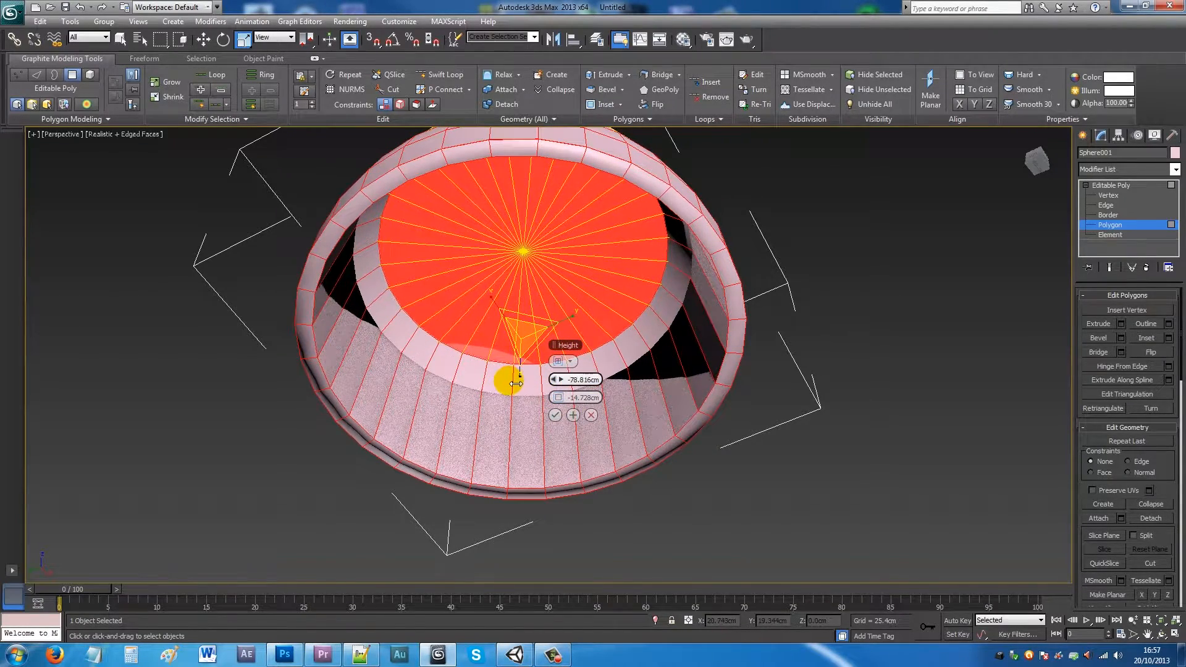
left_click(589, 416)
left_click(573, 415)
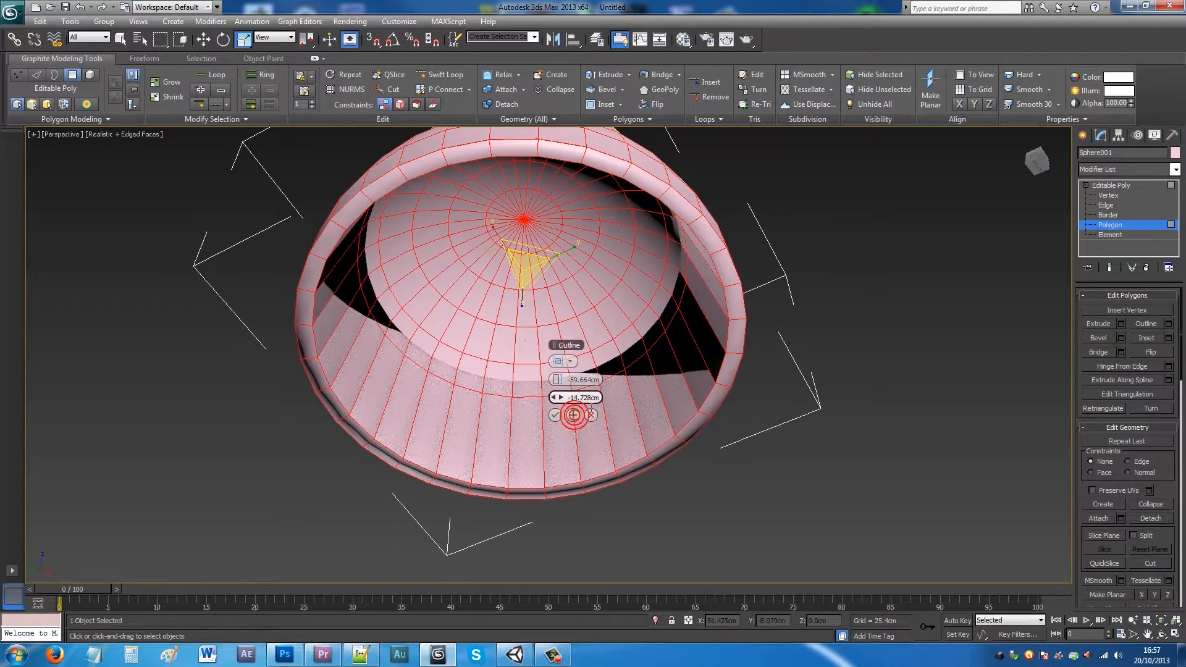
- Apply two further inward bevels, about -23.1 cm high with -17.2 cm outline and about -12.2 cm high with -14.5 cm outline
left_click_drag(561, 397, 660, 383)
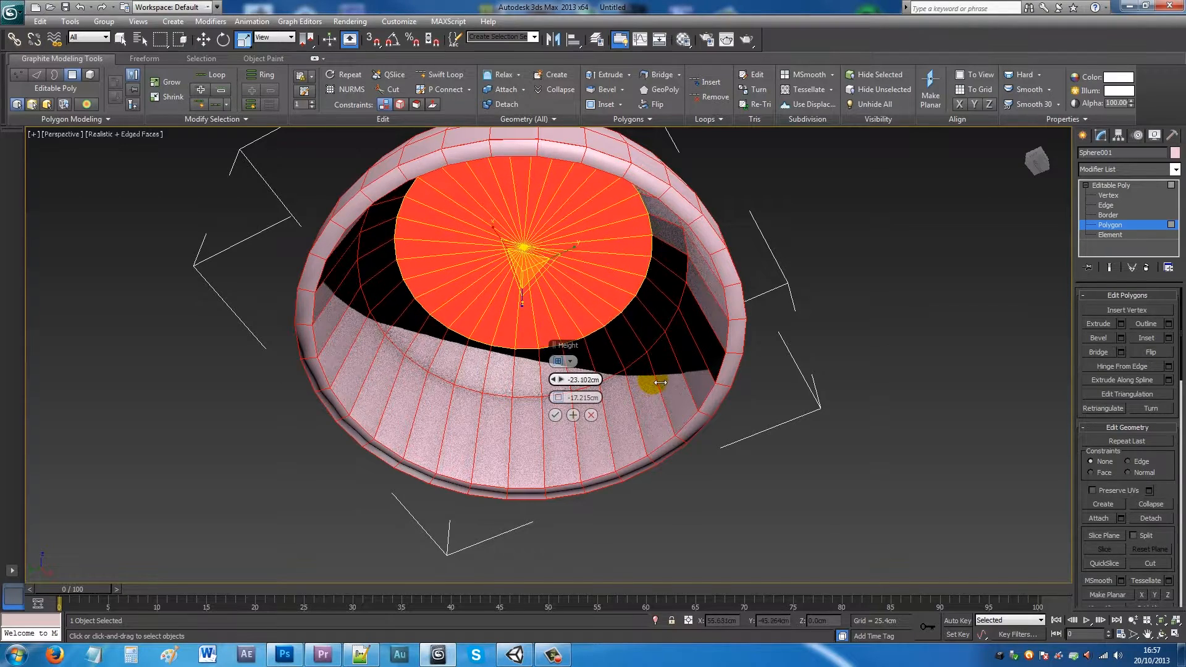
left_click(573, 415)
left_click_drag(559, 379, 580, 397)
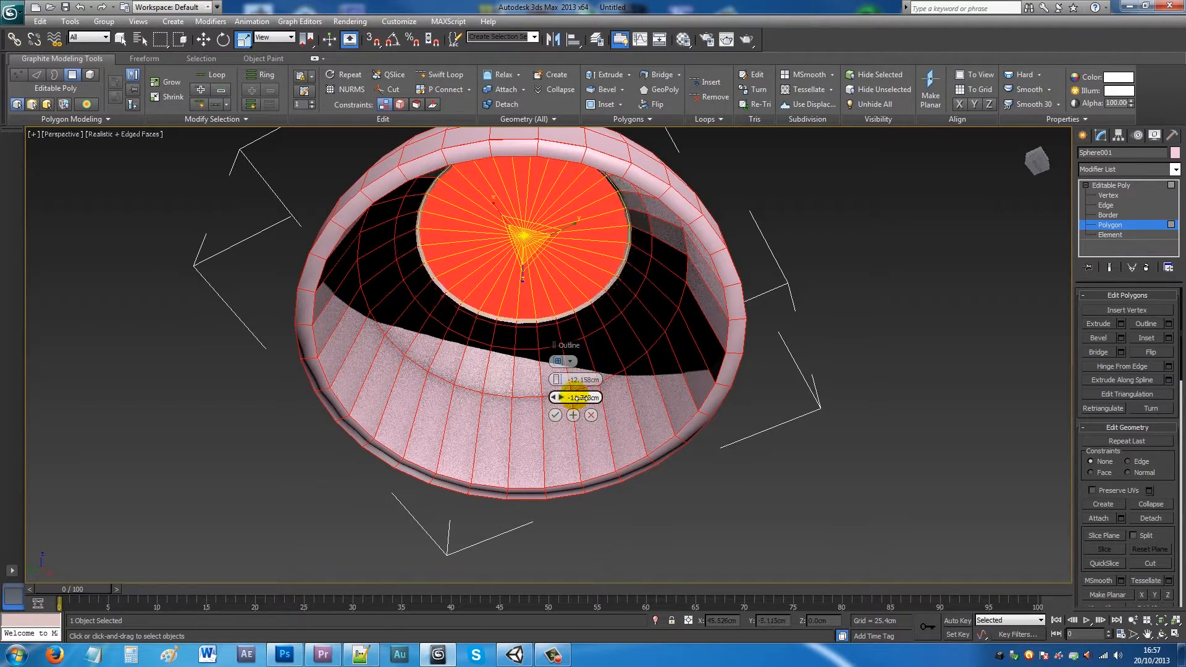
middle_click_drag(625, 281, 610, 372, "alt")
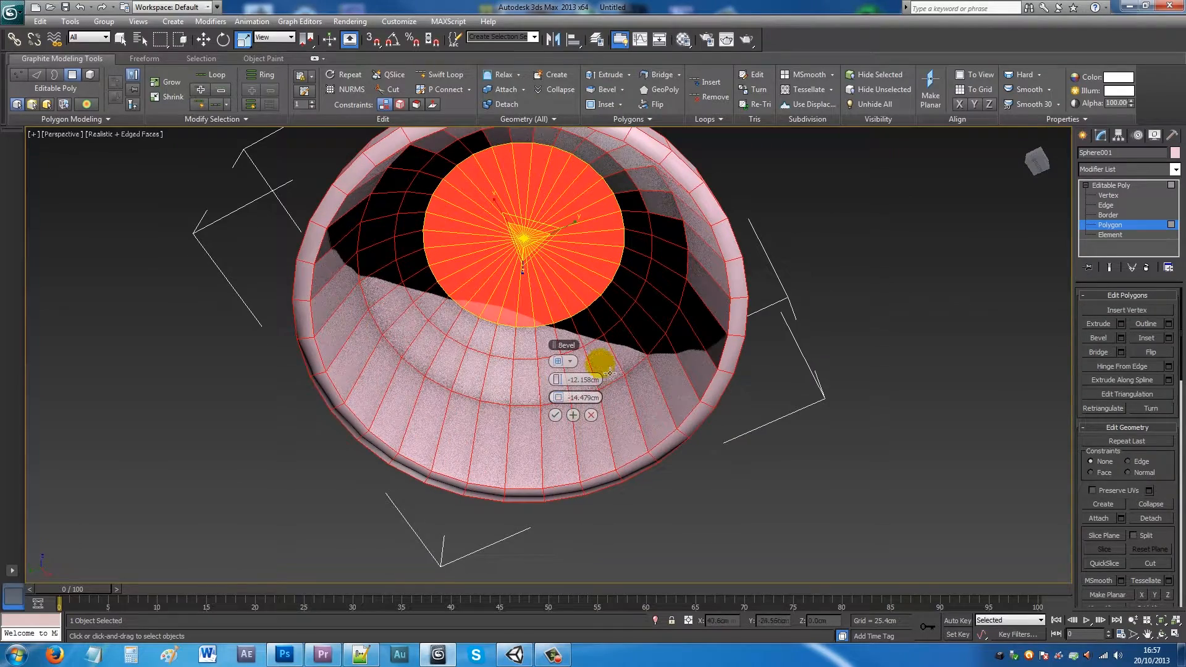
left_click(572, 414)
- Finish the hollow with a last bevel about -6.7 cm high with an outline of about -14.5 cm
left_click_drag(561, 386, 578, 386)
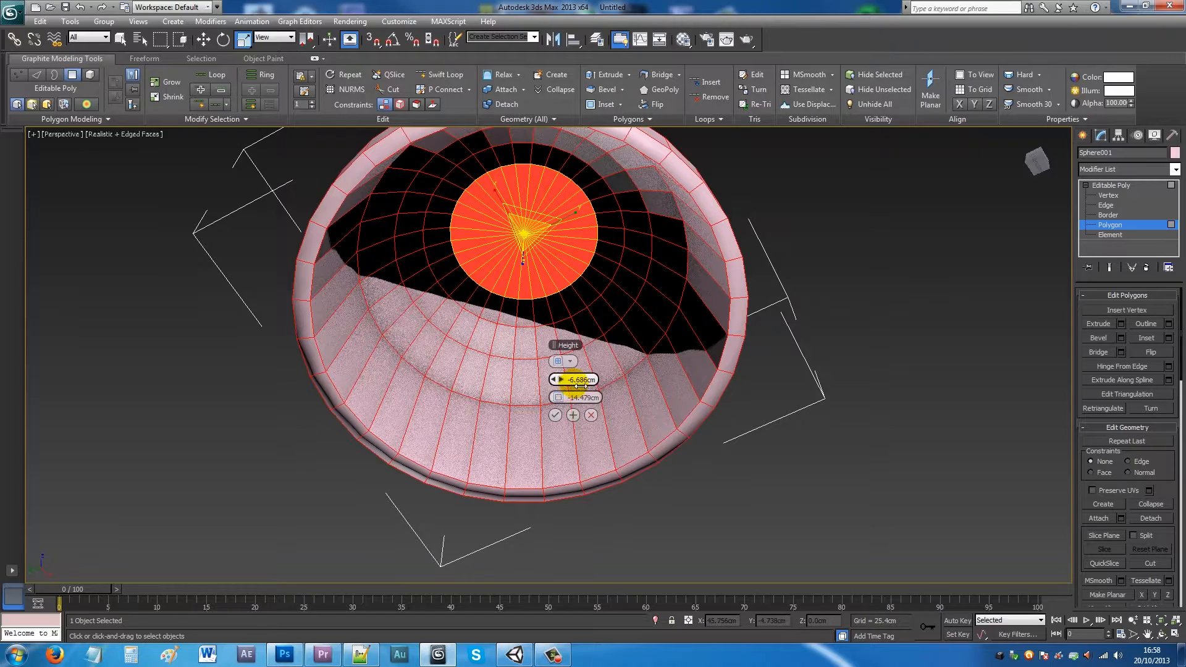
left_click(555, 415)
scroll(667, 344, "down", 5)
middle_click_drag(667, 343, 624, 311, "alt")
scroll(624, 312, "up", 3)
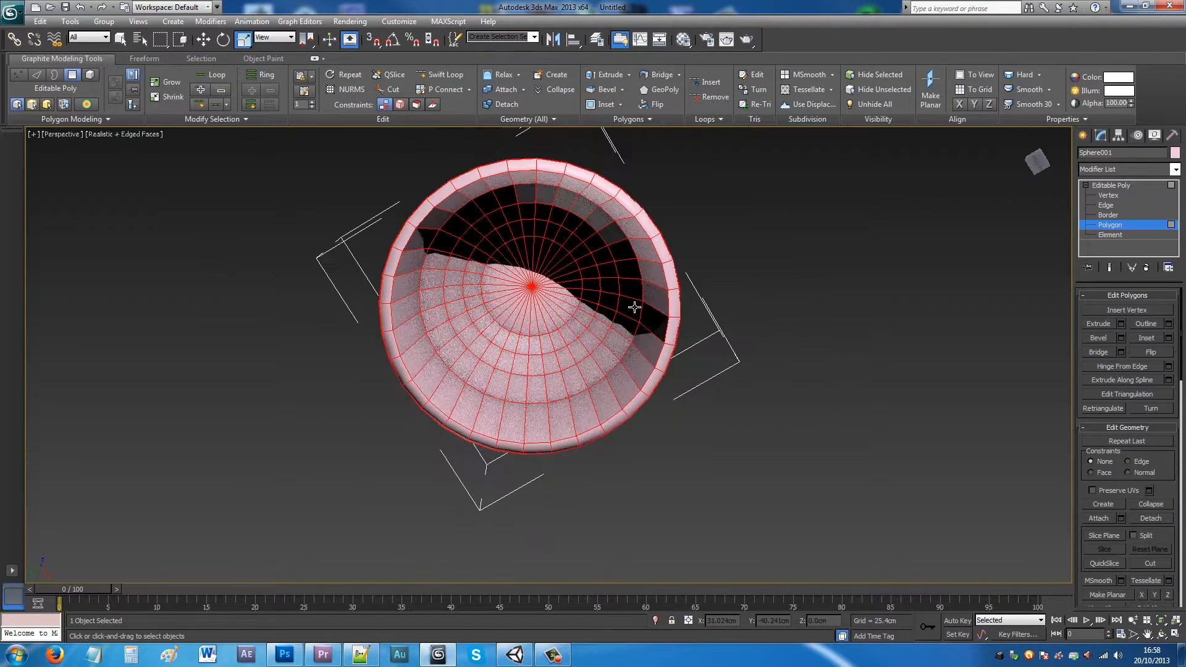
- Leave polygon editing and deselect the dome
left_click(1082, 135)
left_click(767, 313)
middle_click_drag(767, 312, 758, 412, "alt")
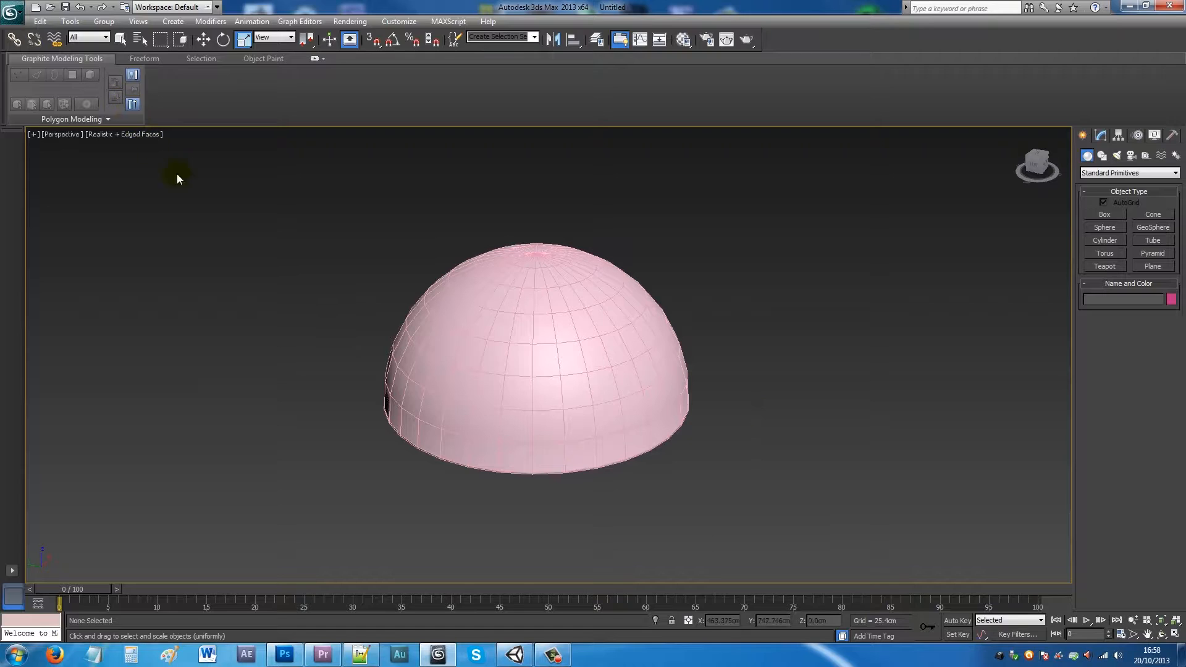
- Export the dome to the Desktop as an FBX file named BubbleShieldFBX with embedded media
left_click(11, 12)
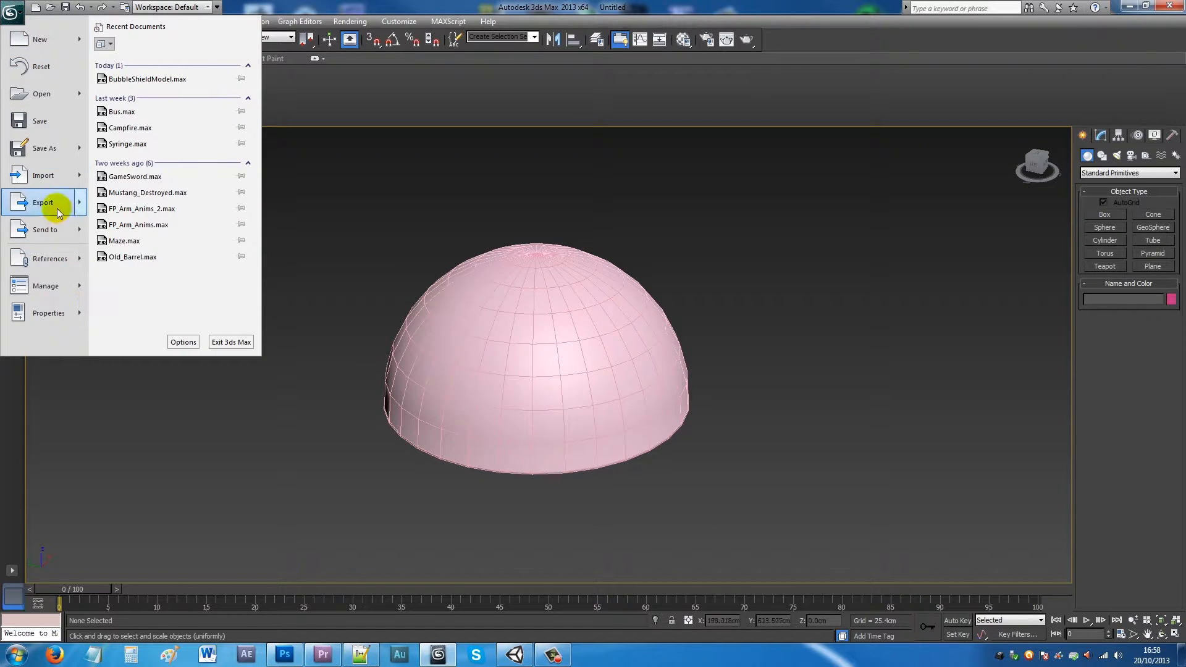
mouse_move(53, 201)
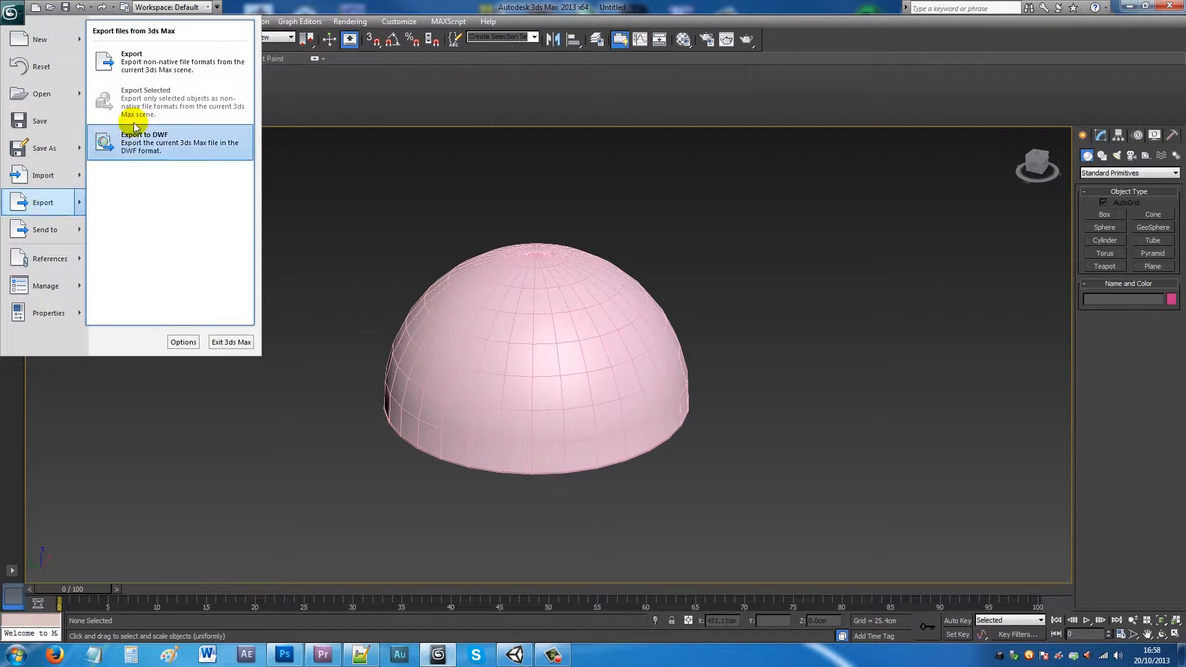
left_click(130, 59)
left_click(170, 52)
left_click(98, 64)
left_click(169, 49)
left_click(63, 63)
left_click(93, 403)
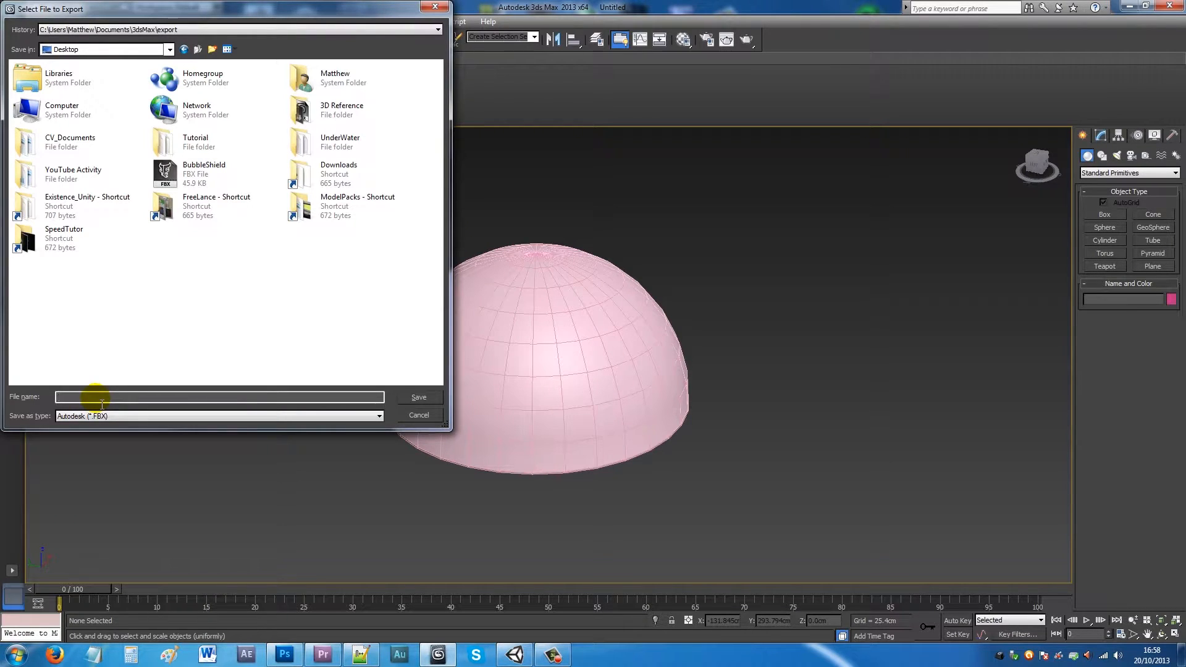
type("BubbleShi")
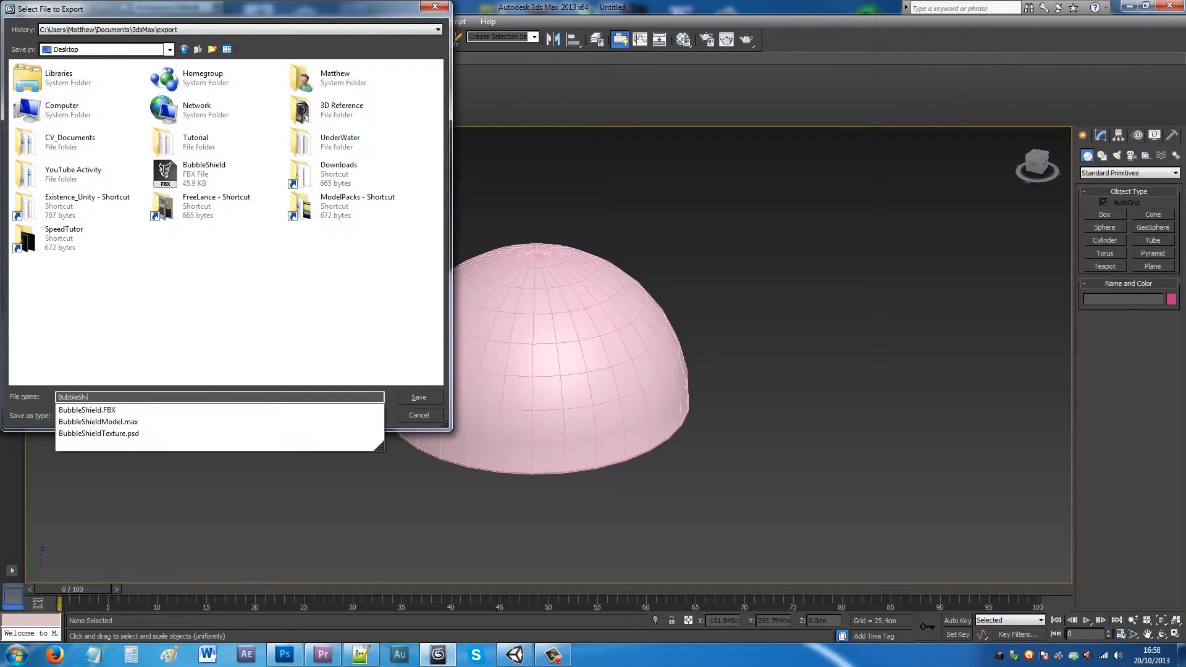
left_click(95, 410)
key("Return")
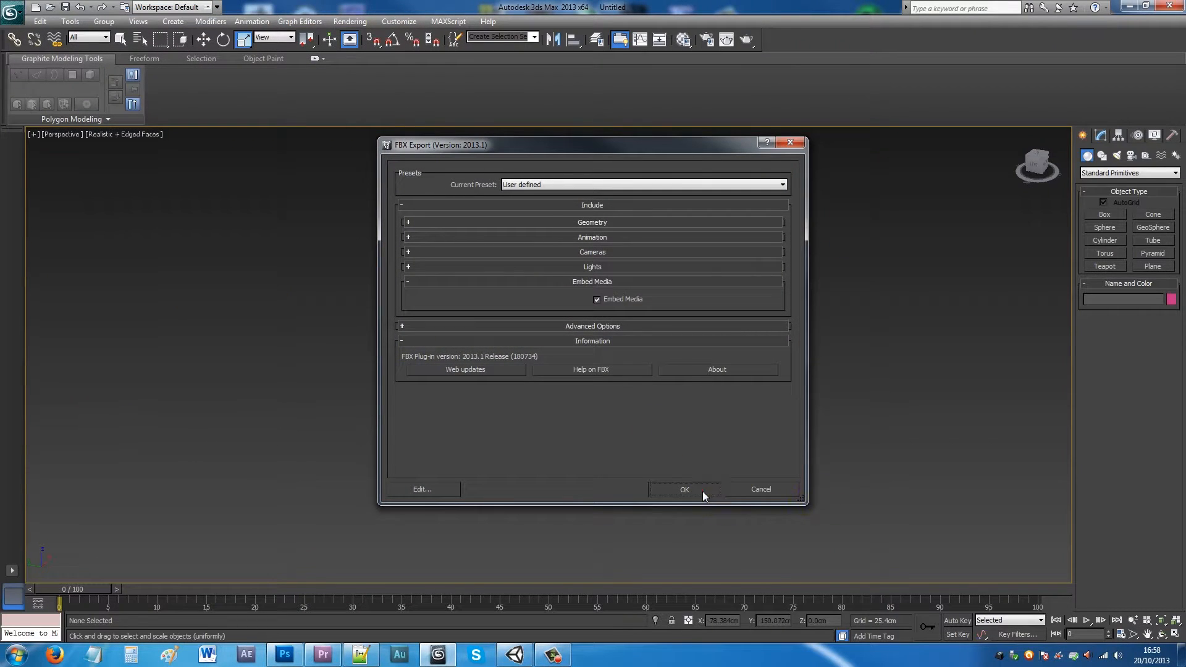
left_click(684, 489)
key("q")
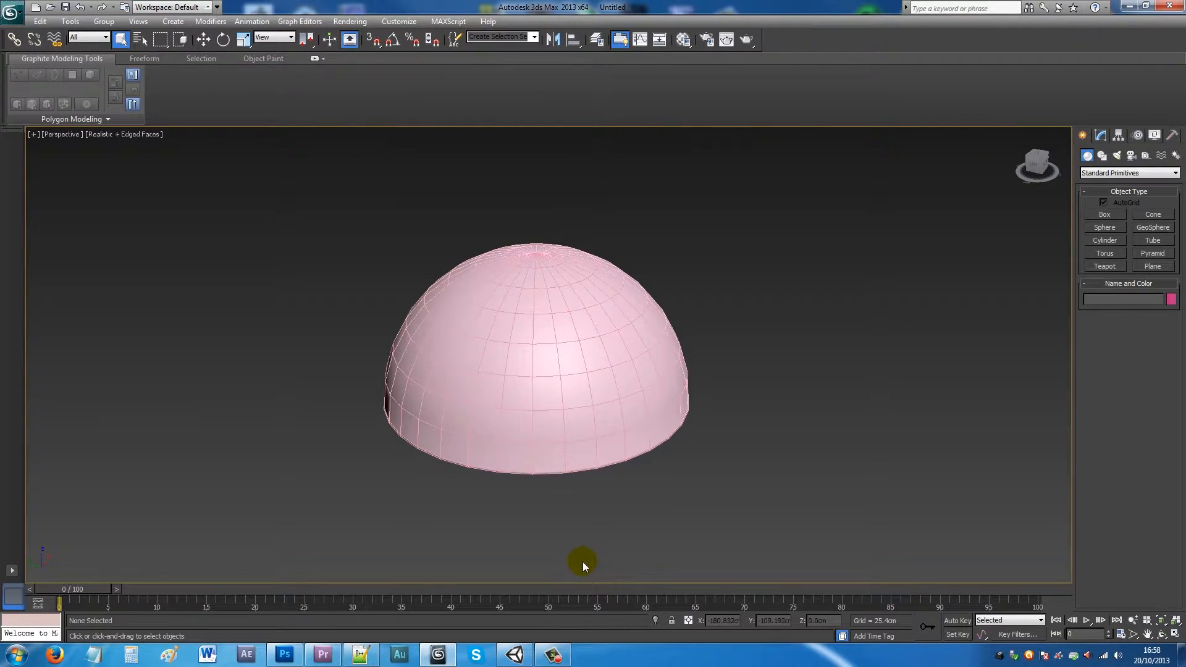
- Switch to Unity, import BubbleShieldFBX from the Desktop and place the model on the open floor of the scene
left_click(512, 656)
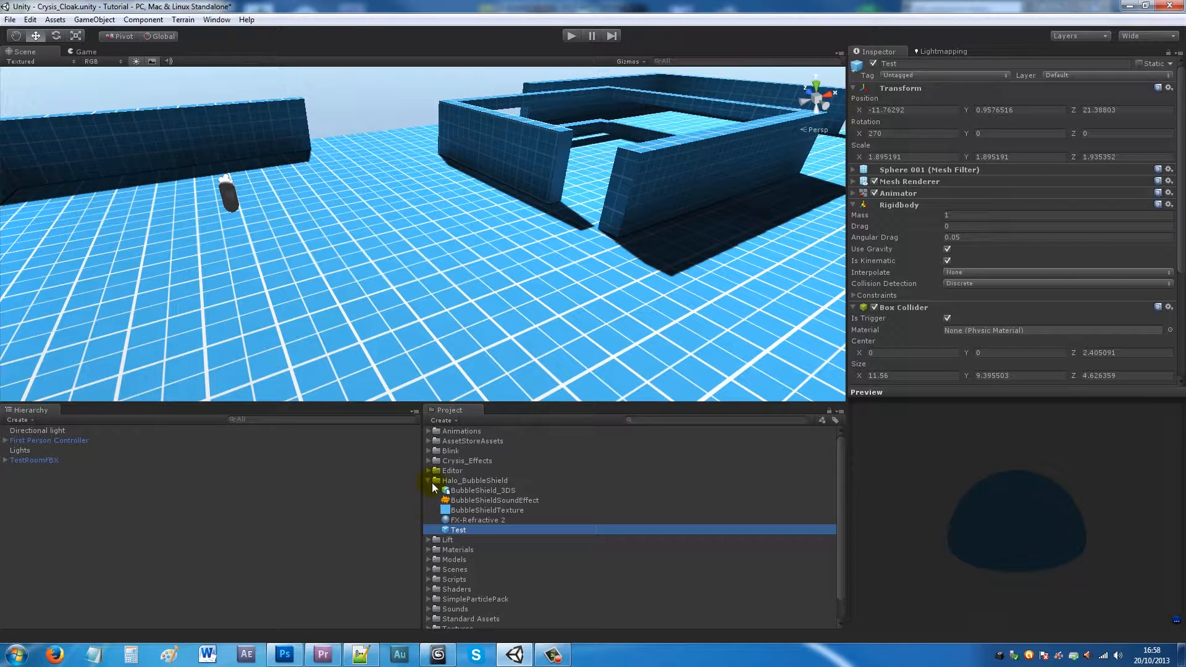
left_click(428, 481)
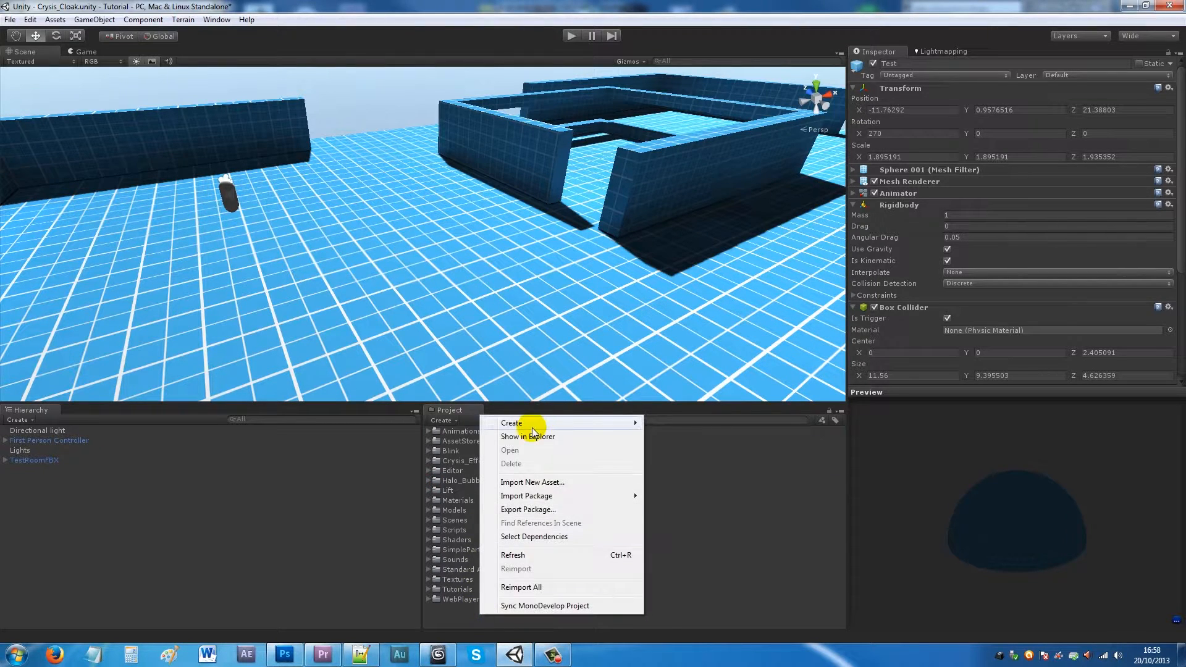
left_click(529, 482)
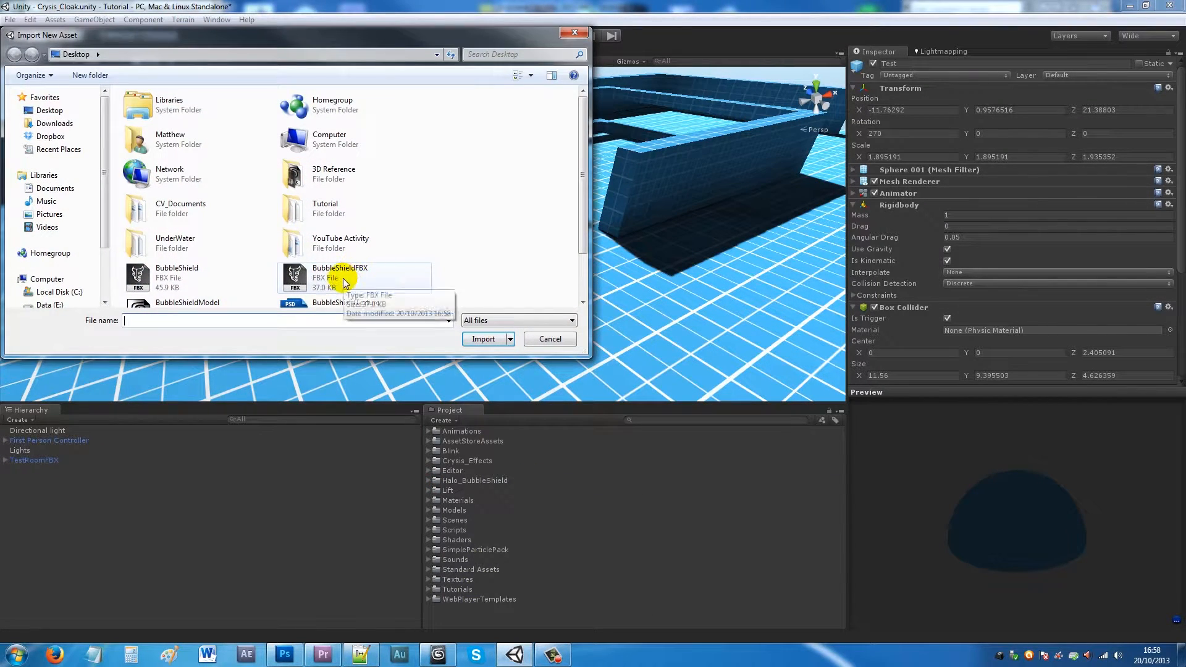
double_click(357, 281)
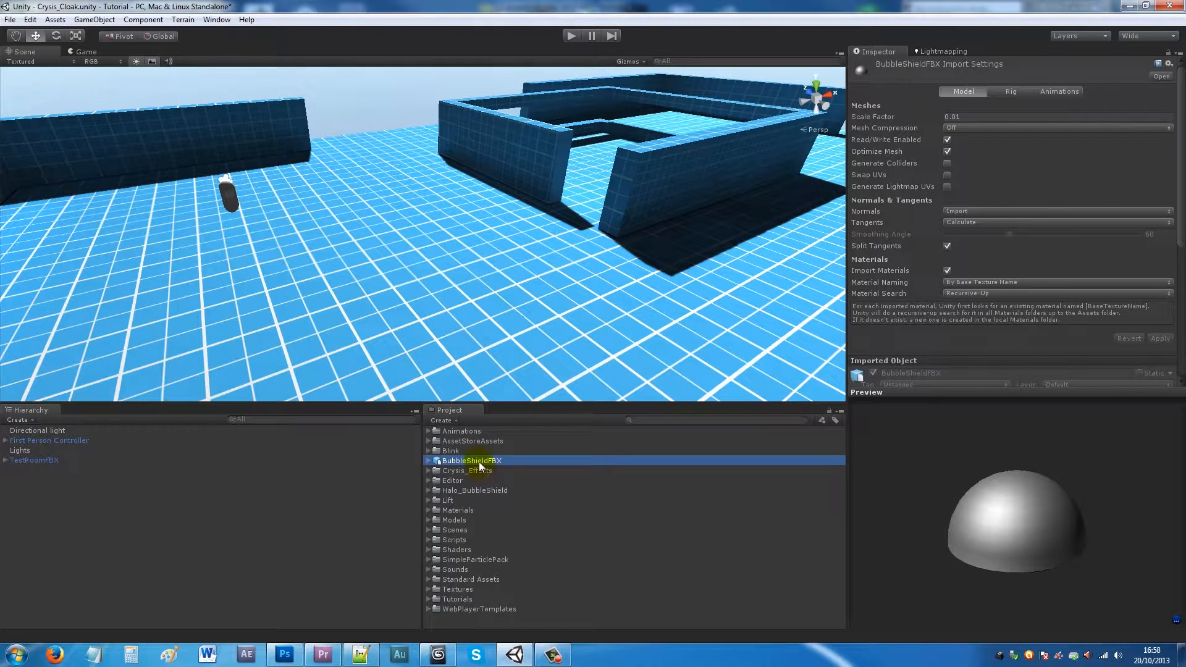
left_click_drag(476, 462, 334, 260)
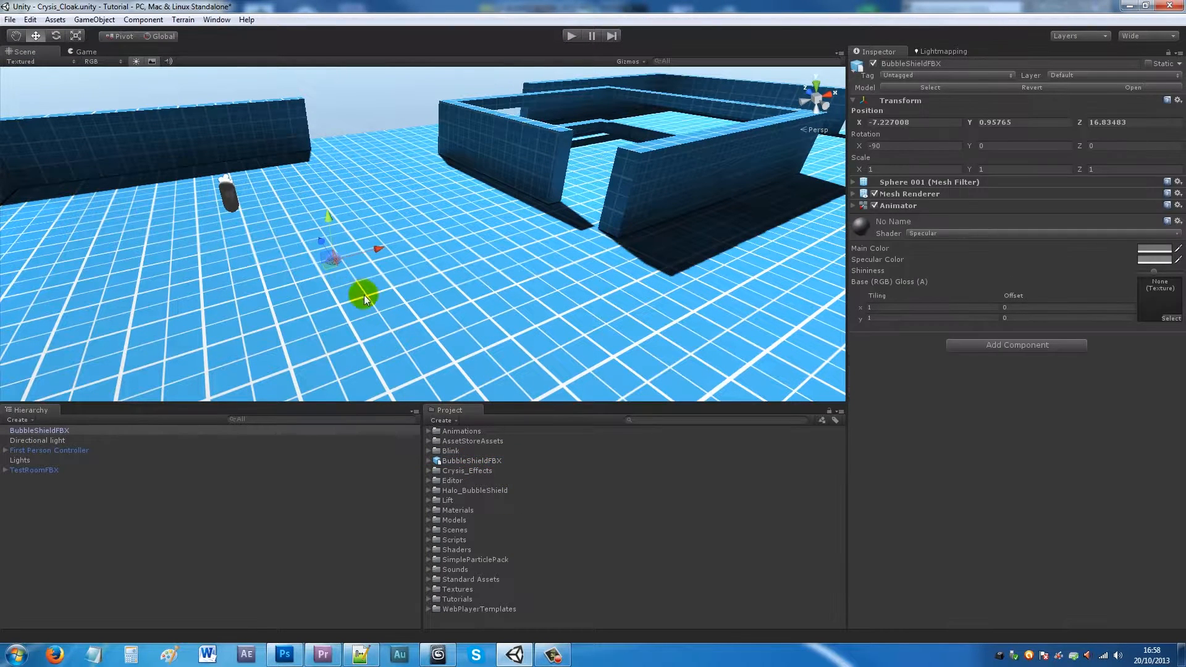
- Set the import scale factor of BubbleShieldFBX to 0.1, apply it, and raise it to 0.2
left_click(493, 460)
left_click(963, 117)
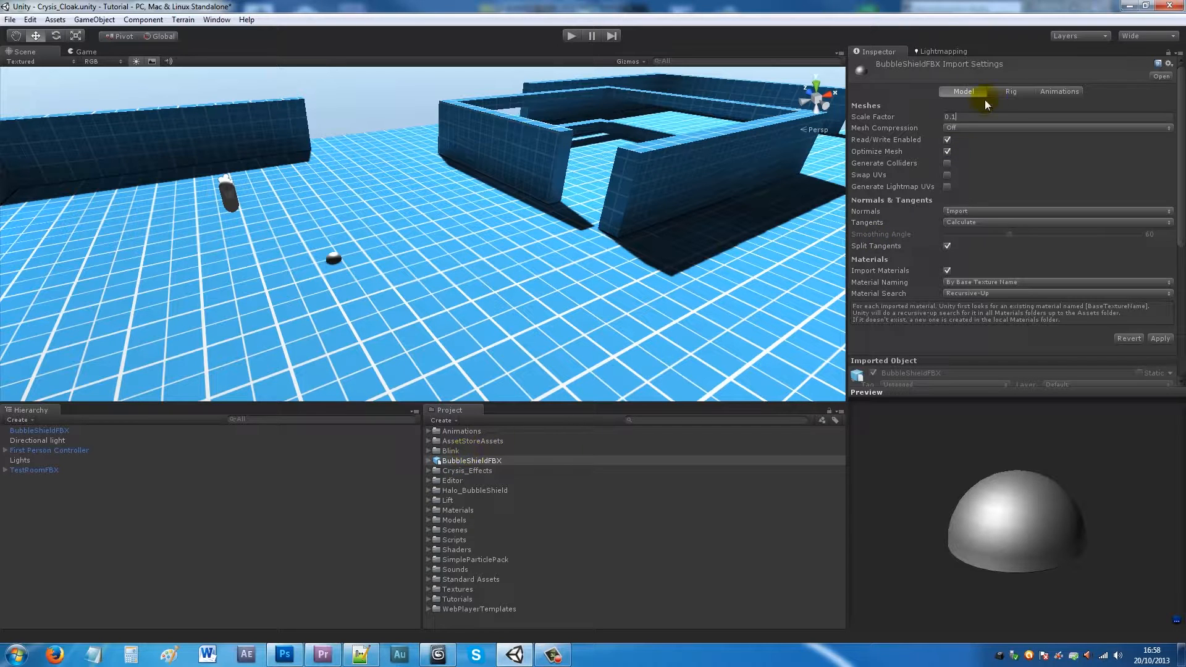
left_click(1160, 339)
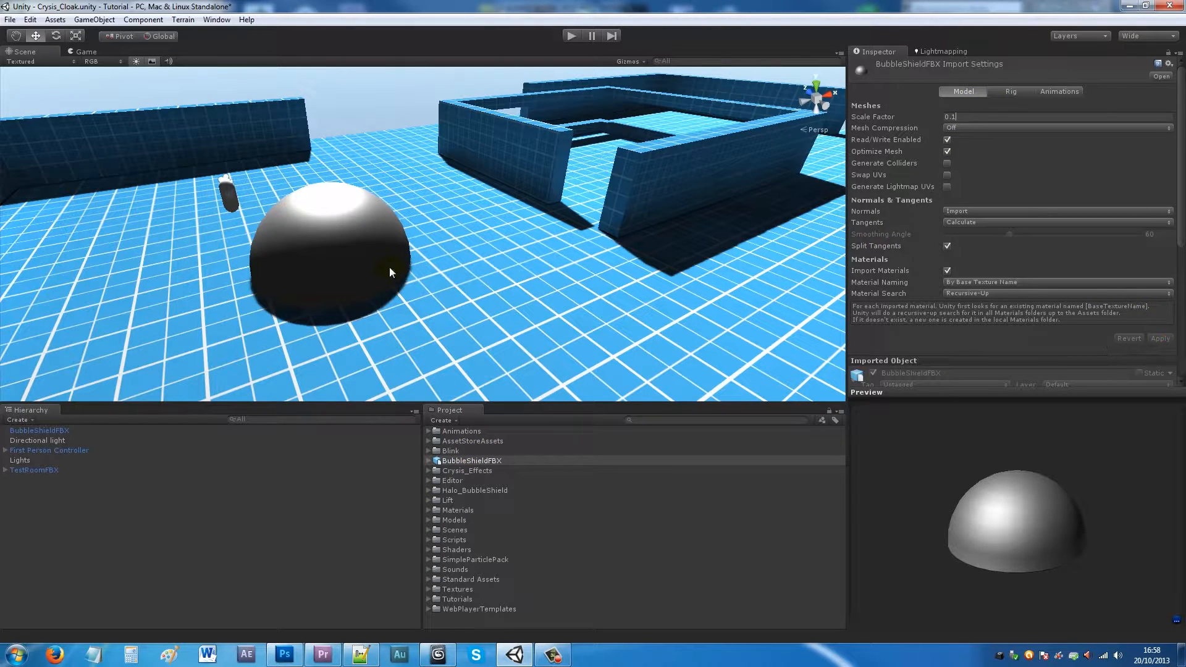
left_click_drag(967, 121, 951, 120)
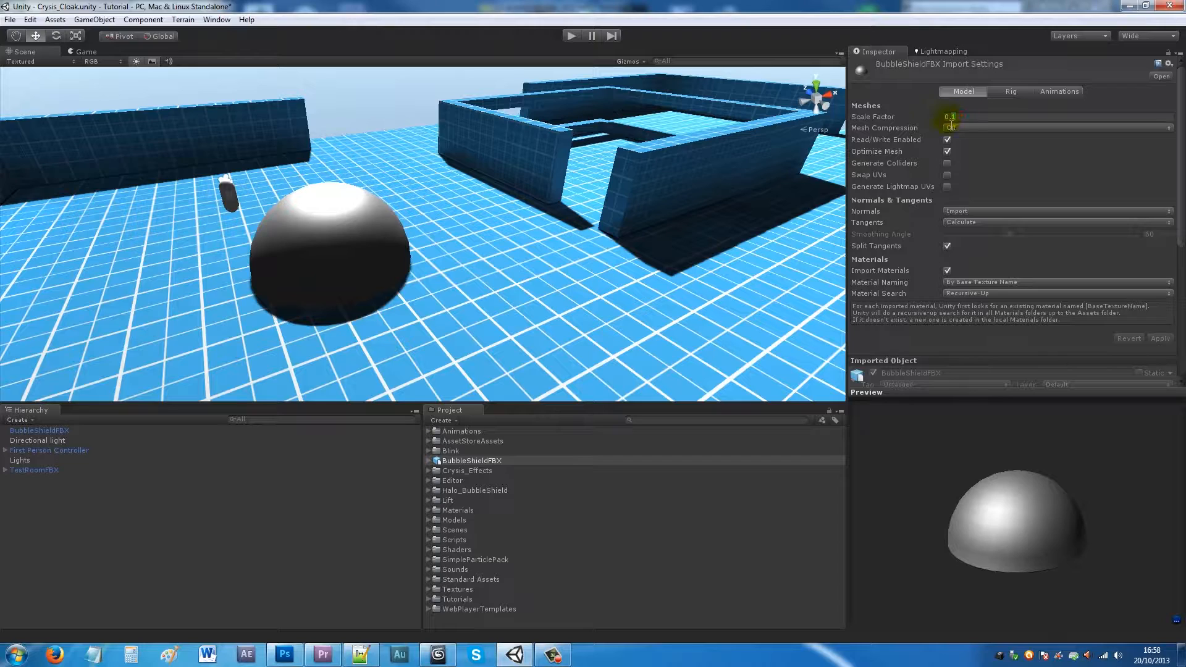
left_click(1160, 341)
left_click_drag(231, 227, 506, 222, "alt")
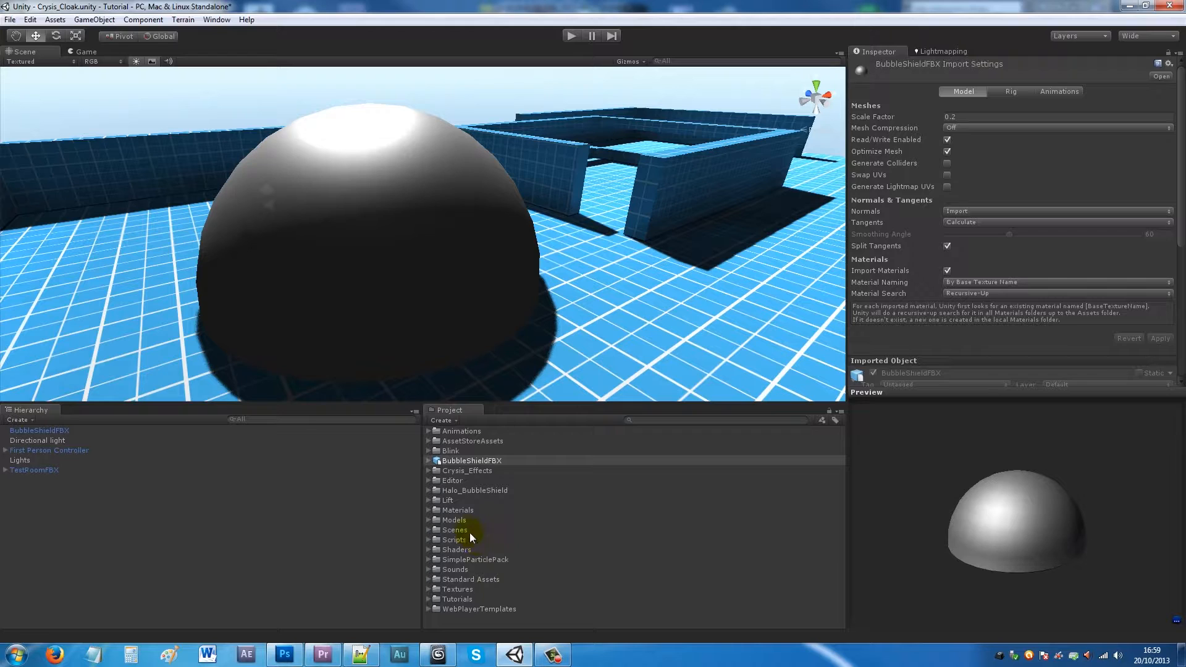
- Apply the FX-Refractive 2 material from the Halo_BubbleShield folder to the dome and inspect the distortion effect
left_click(429, 491)
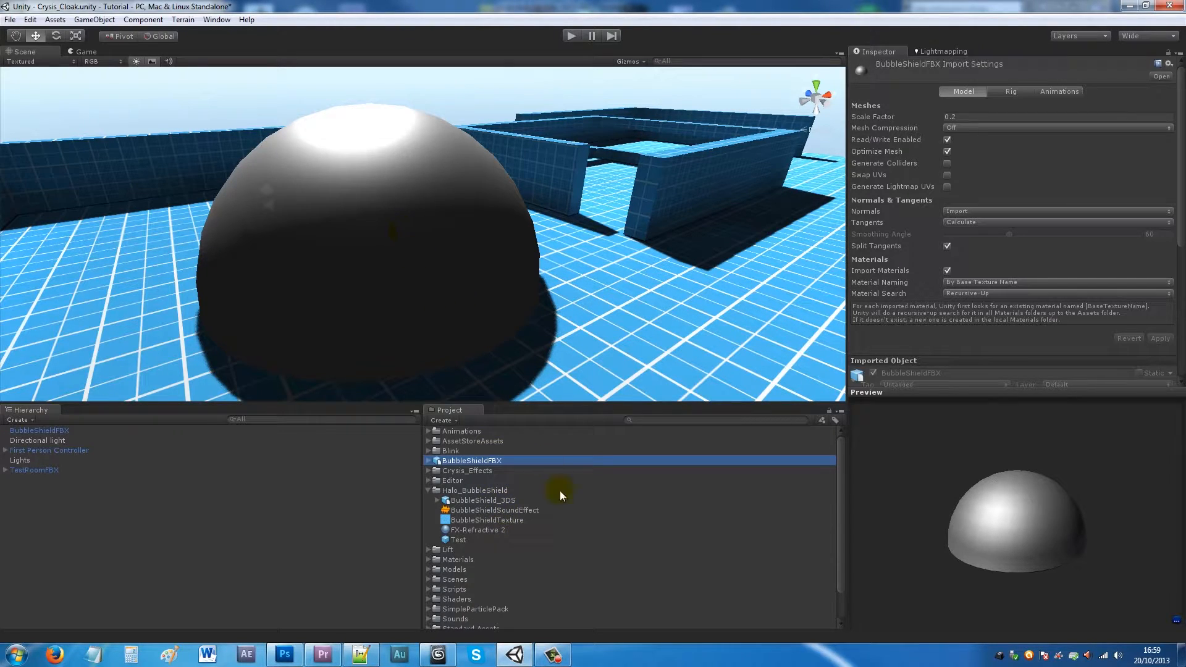
left_click(478, 531)
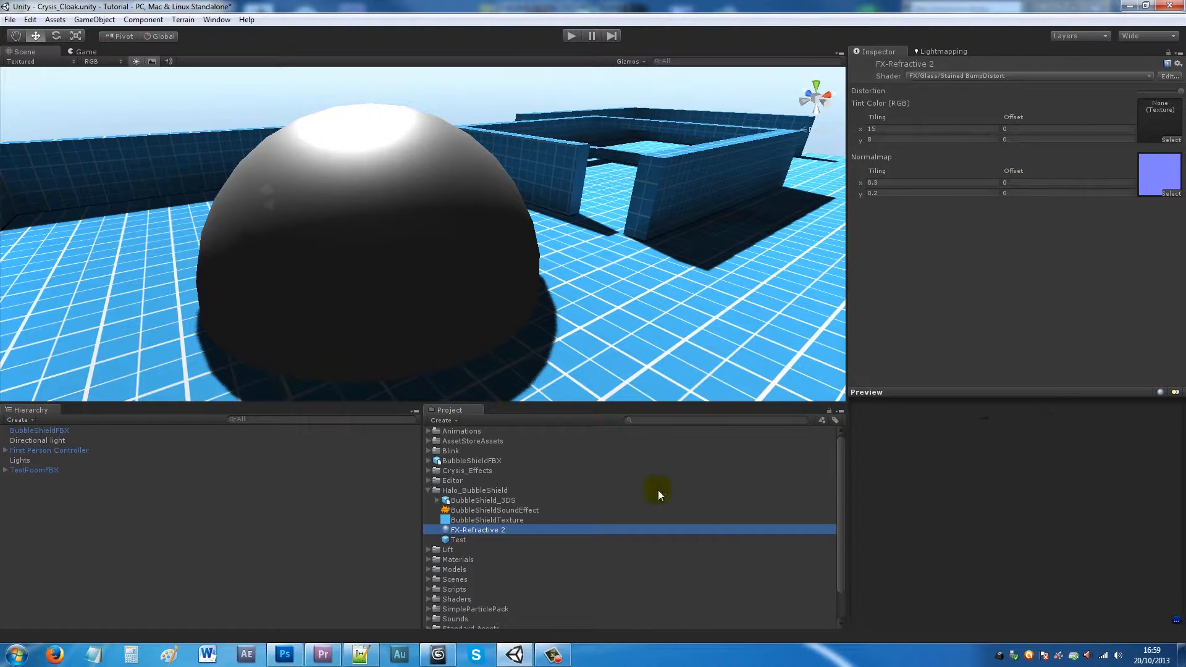
left_click_drag(503, 536, 476, 287)
middle_click_drag(408, 264, 353, 272)
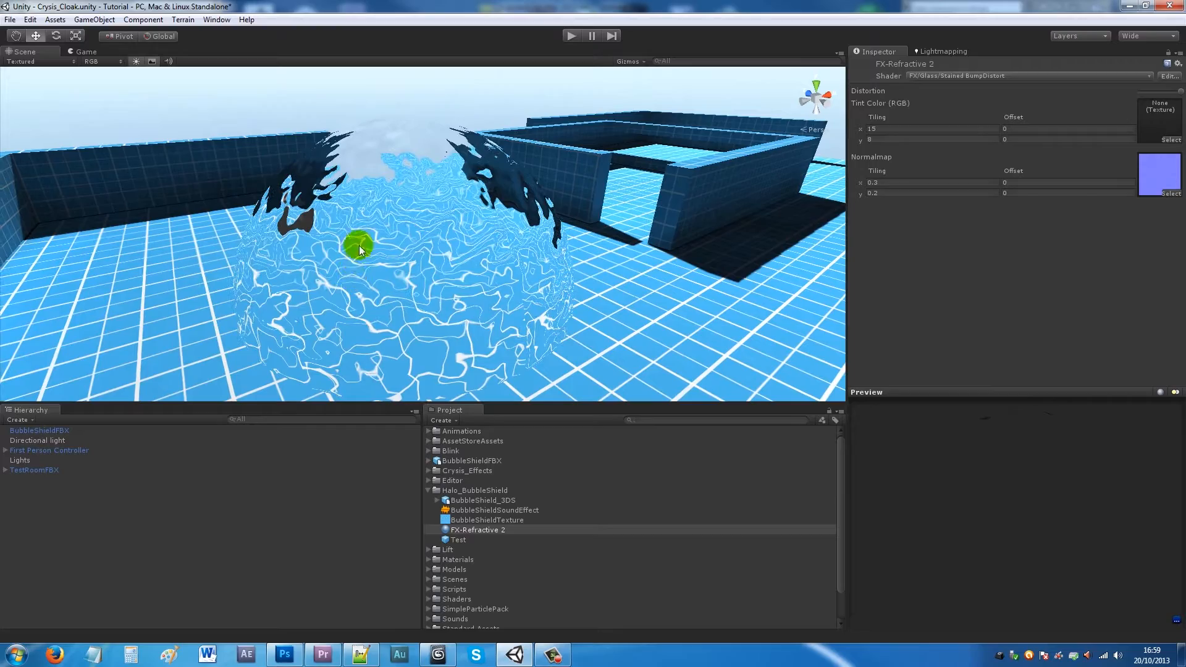
left_click_drag(357, 236, 345, 282, "alt")
middle_click_drag(344, 283, 315, 247)
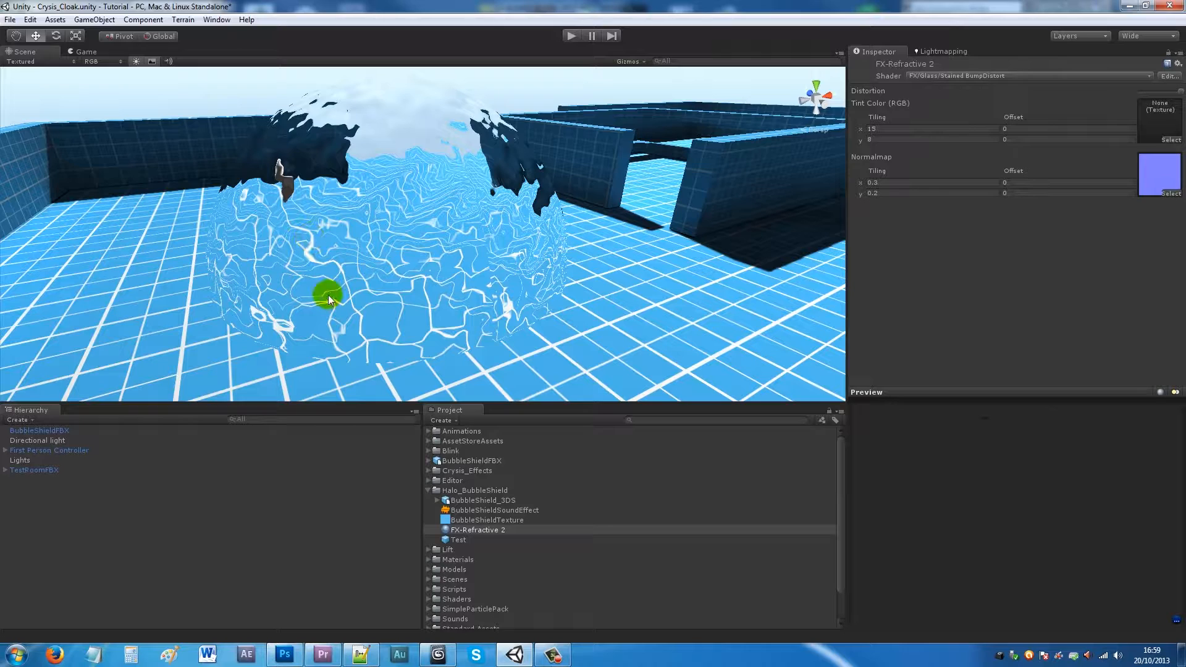
- Preview BubbleShieldTexture, and in Photoshop create a 512 × 512 pixel RGB document at 72 pixels/inch with a white background
left_click(506, 522)
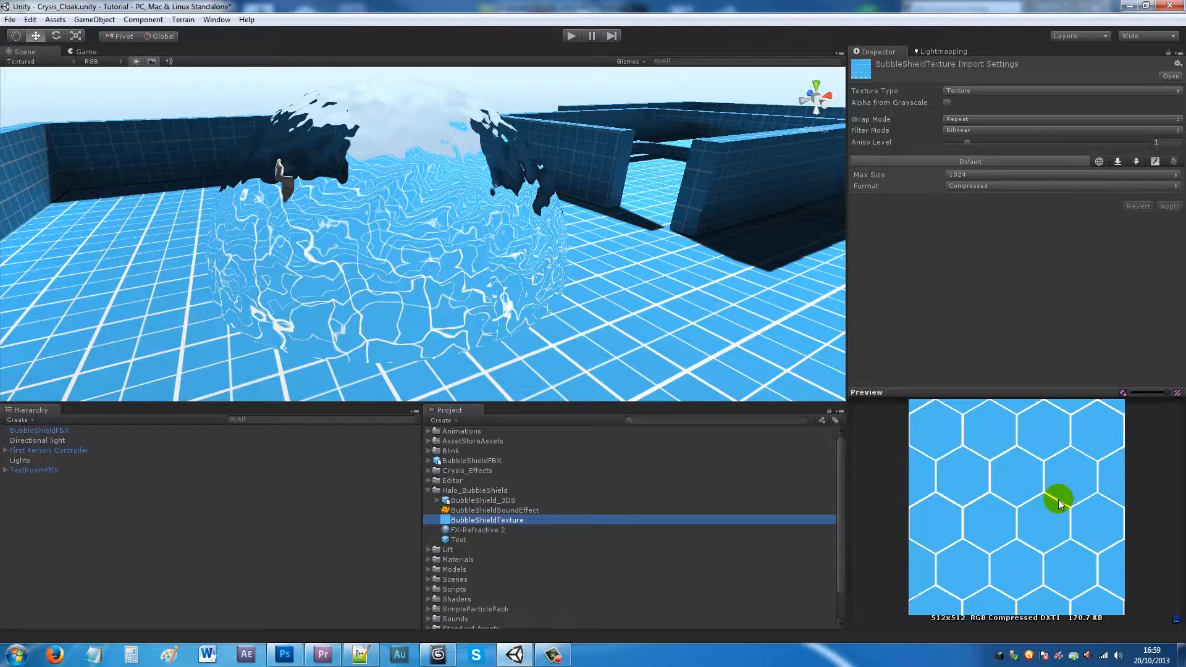
left_click(284, 654)
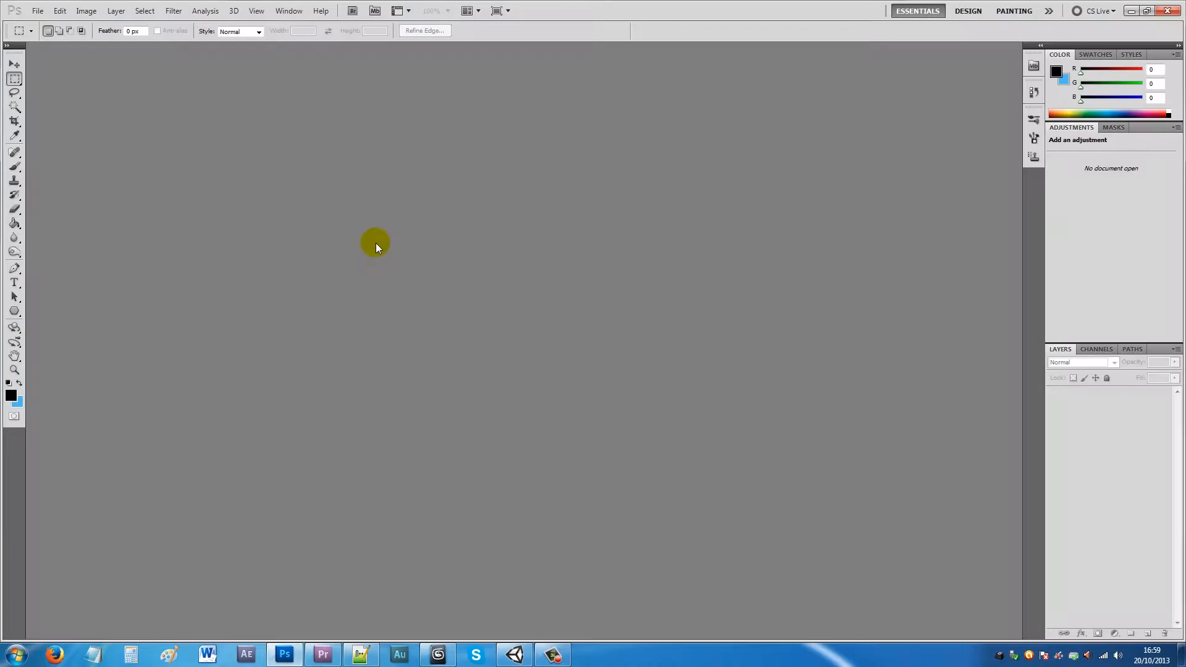
left_click(38, 10)
left_click(43, 23)
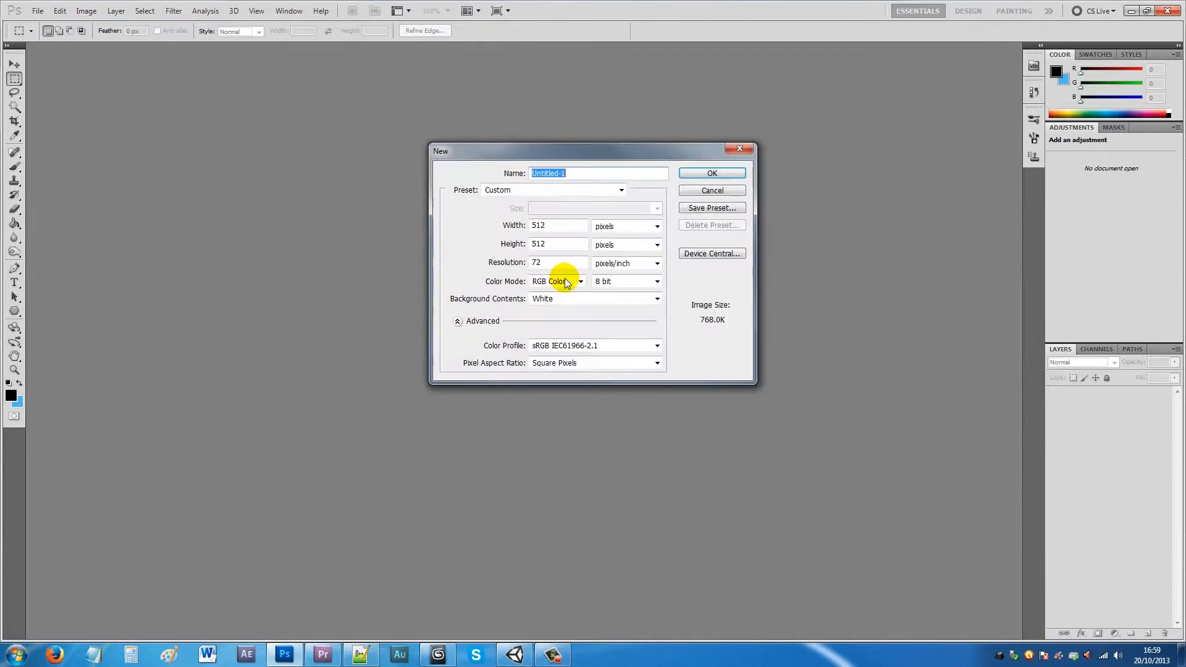
left_click(706, 172)
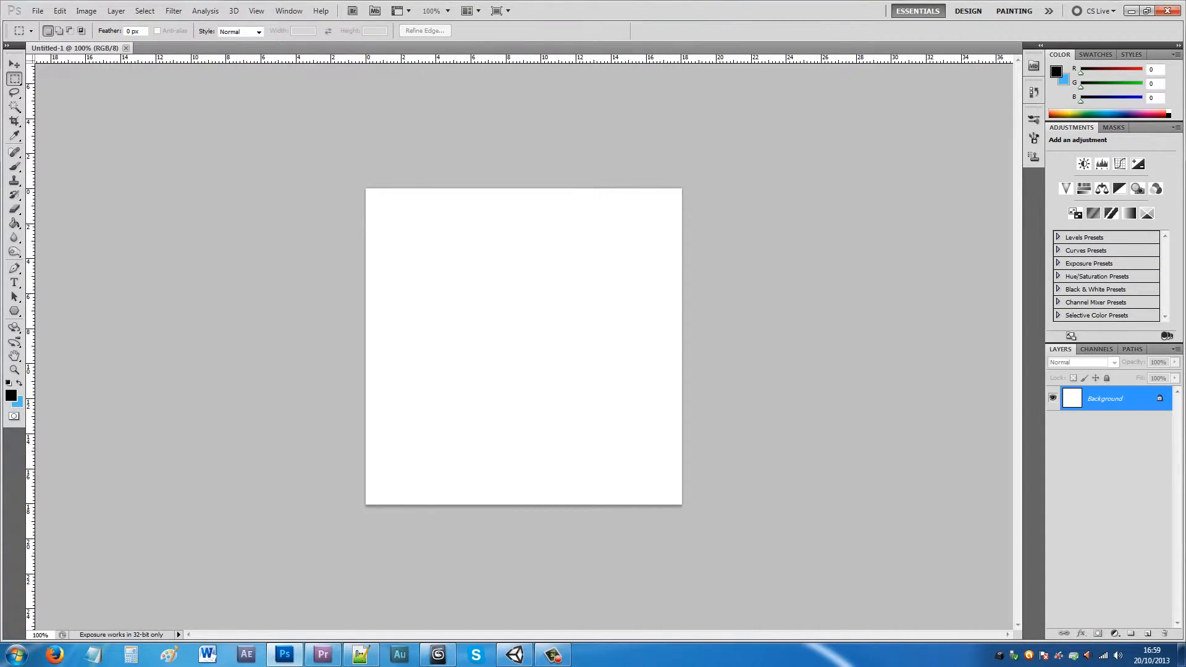
- Draw a six-sided polygon about 4 cm wide with the Polygon Tool near the canvas's upper-left corner
left_click(14, 312)
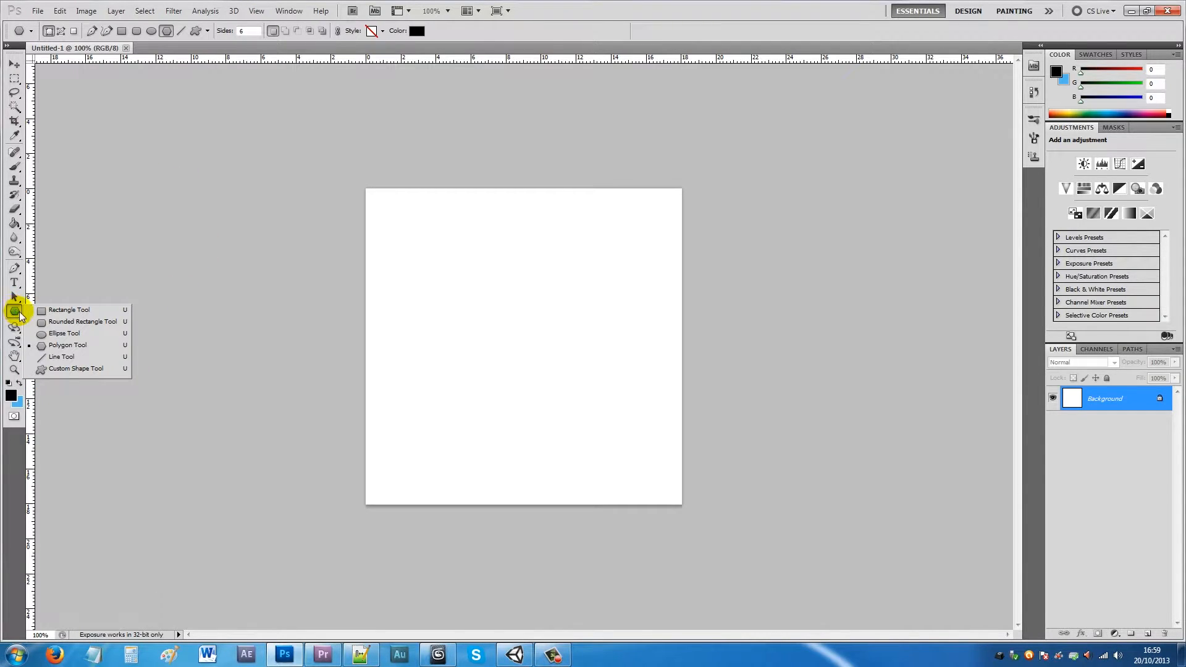
left_click(68, 343)
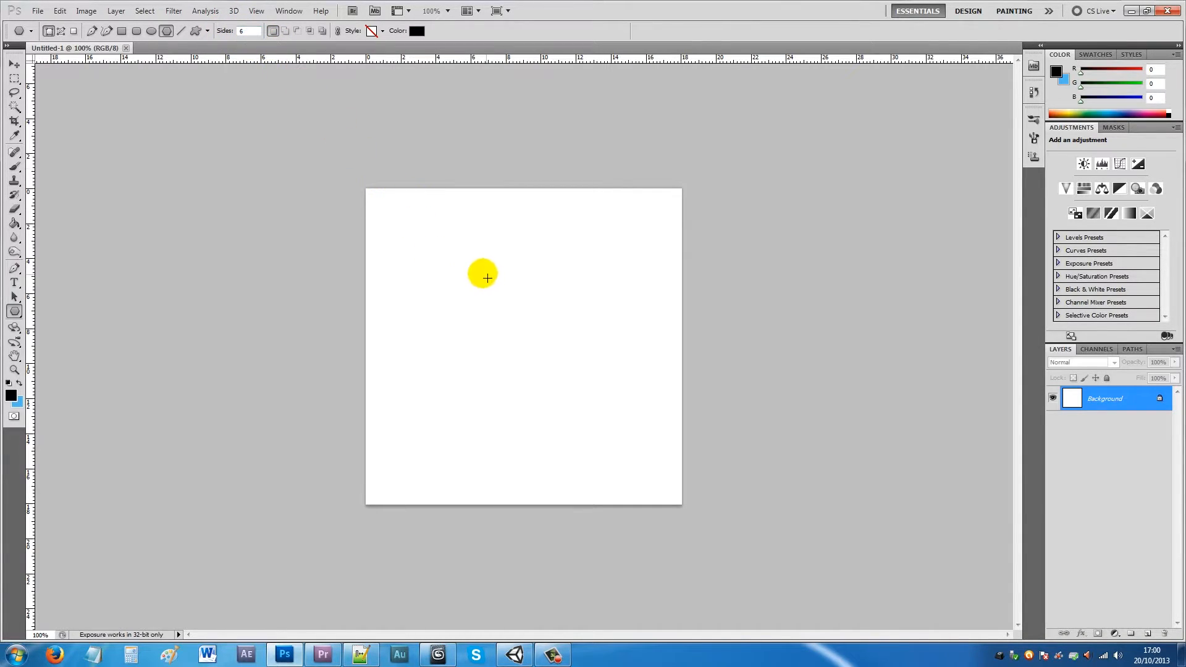
left_click_drag(403, 224, 416, 259)
left_click(14, 64)
- Give the hexagon's layer style a blue colour overlay (#21b8d3) and enable a stroke
left_click(1133, 389)
double_click(1149, 399)
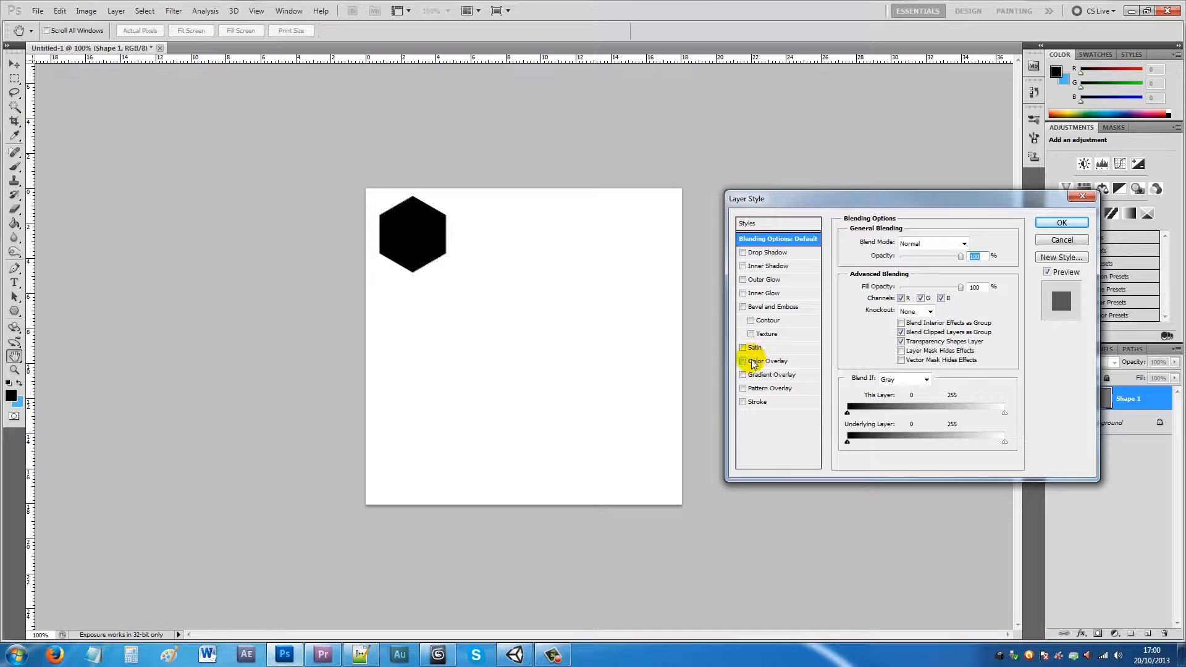
left_click(768, 360)
left_click(969, 242)
left_click(1000, 377)
left_click(977, 332)
left_click(961, 329)
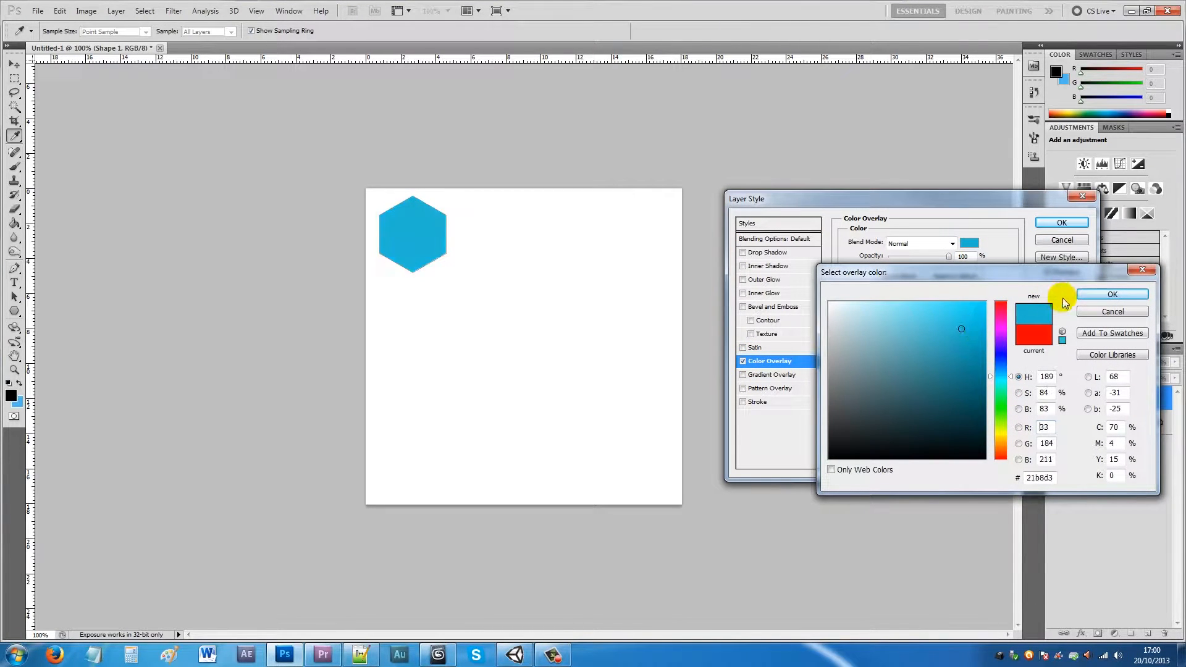
left_click(1111, 294)
left_click(742, 401)
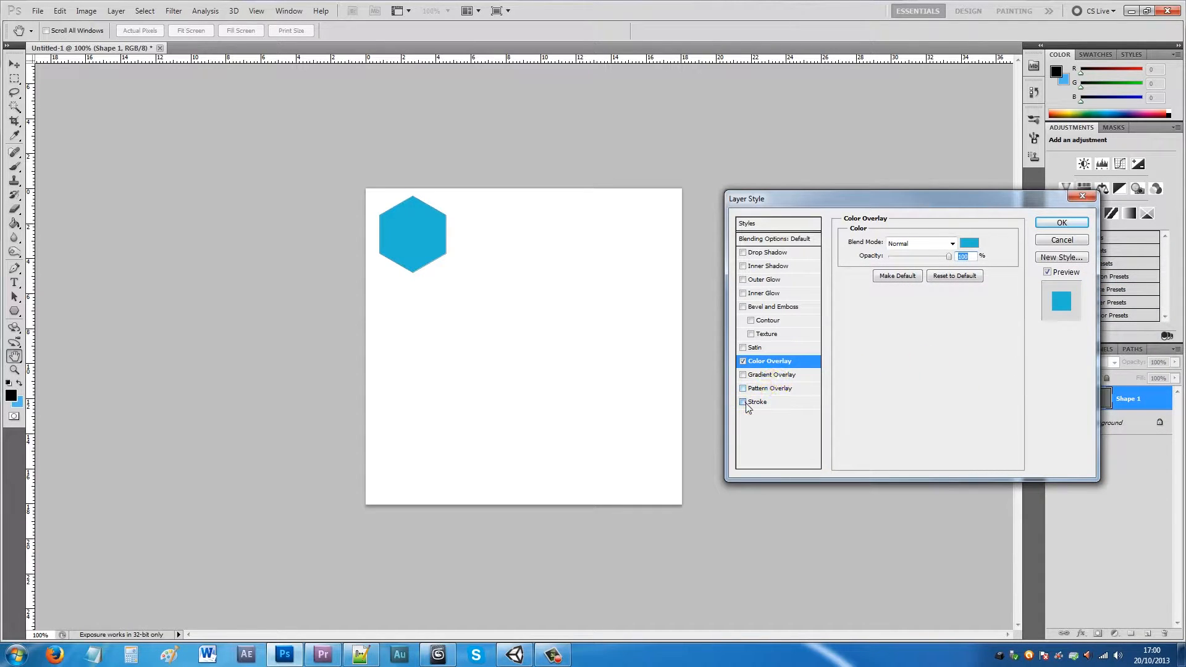
left_click(969, 242)
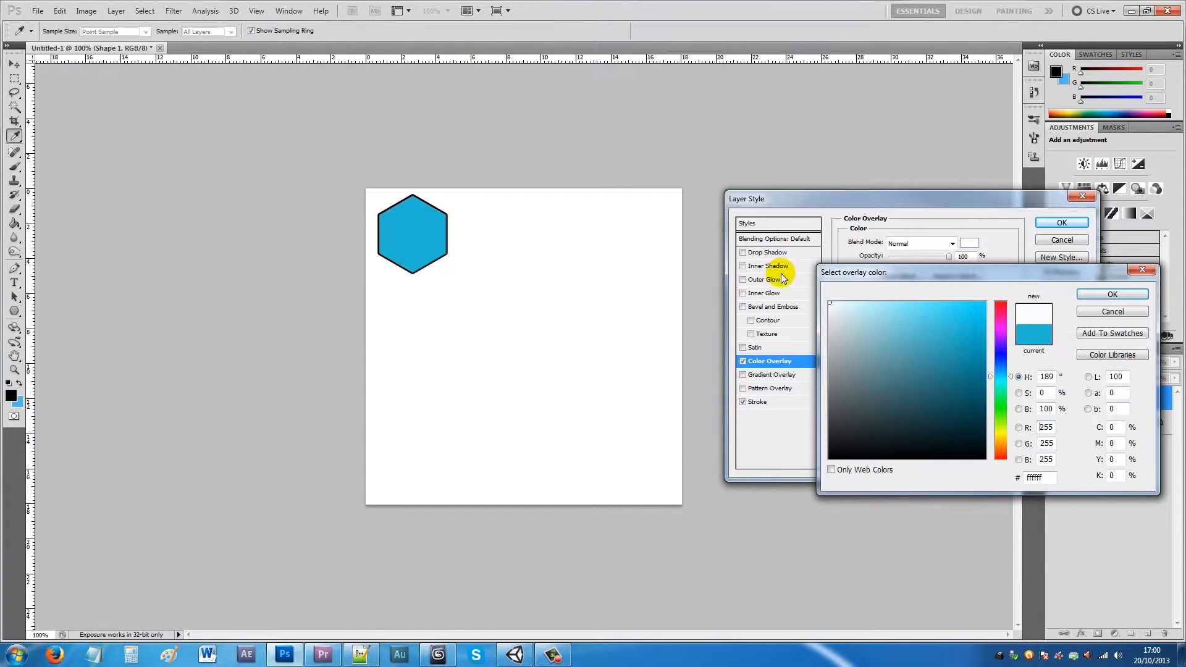
left_click(829, 302)
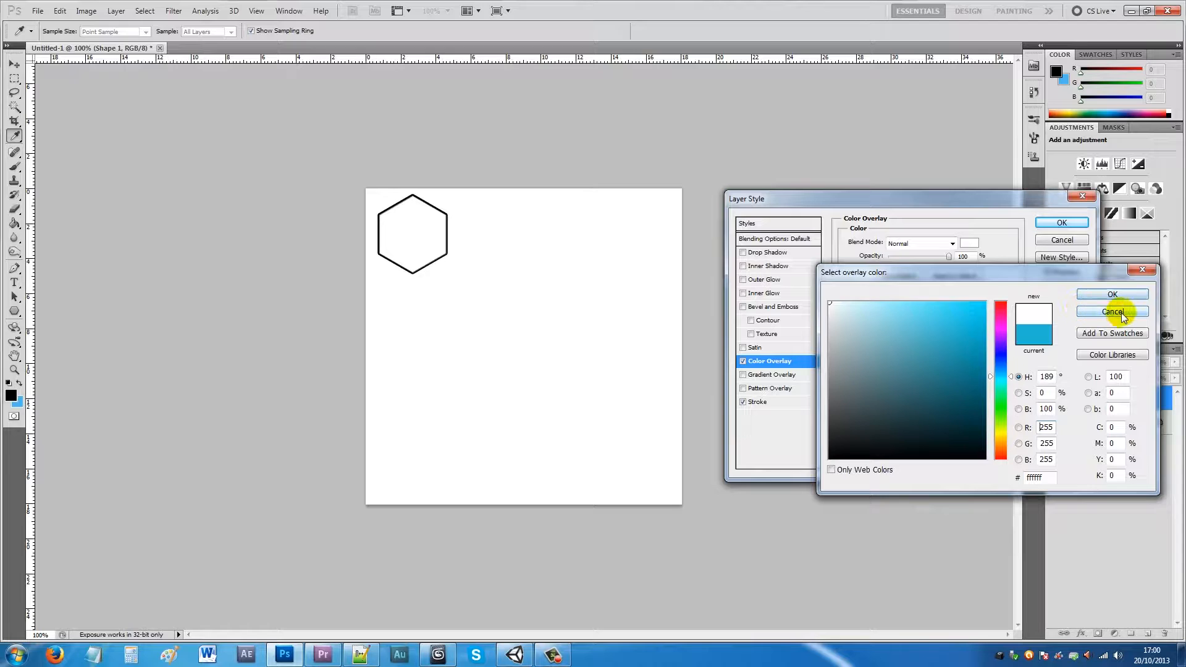
left_click(1088, 313)
- Set the hexagon's 3 px outside stroke to white and apply the layer style
left_click(781, 402)
left_click(873, 321)
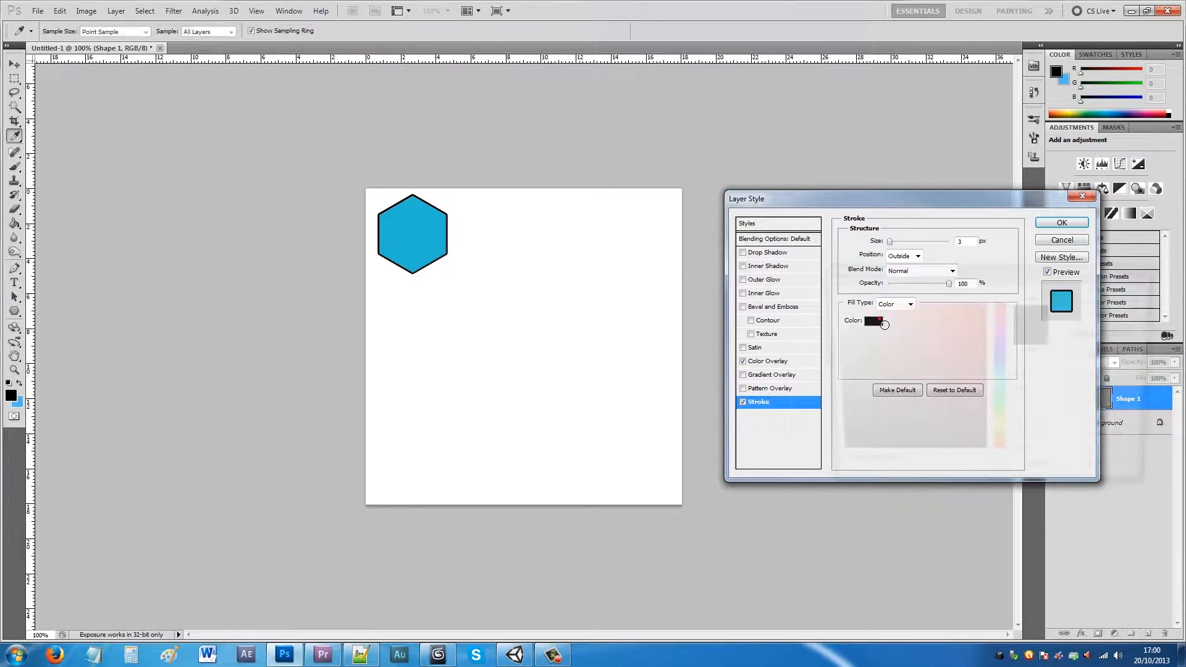
left_click(832, 304)
left_click(1093, 294)
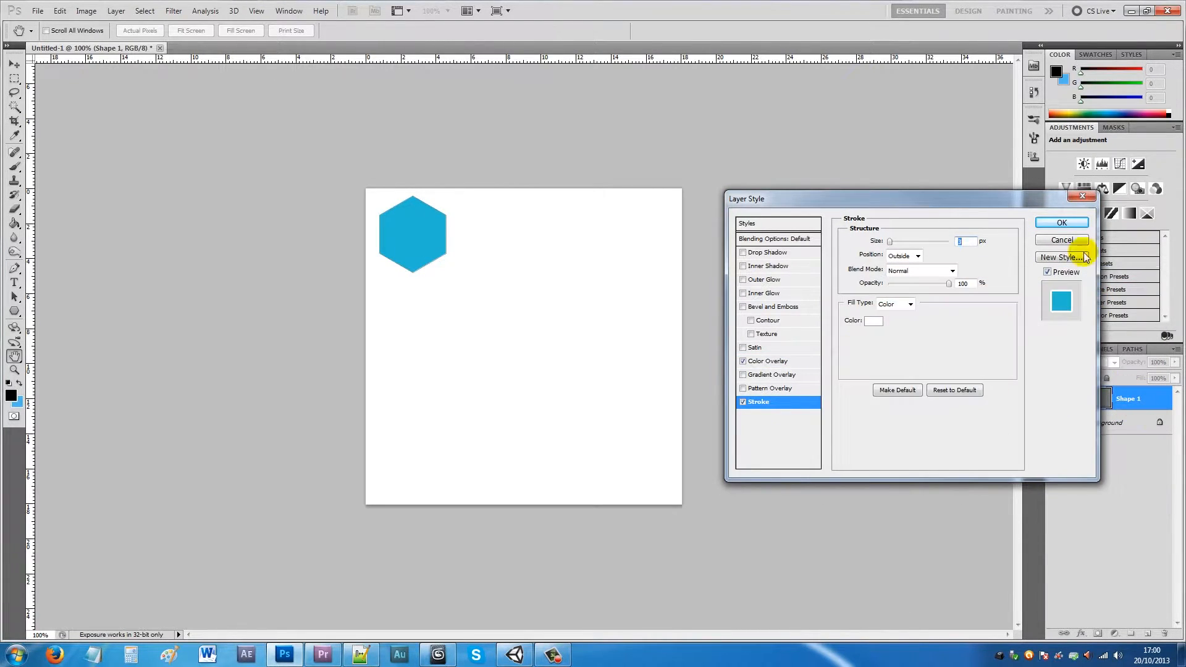
left_click(1061, 223)
- Delete the Background layer and move the hexagon into the canvas's upper-left corner
left_click(1146, 464)
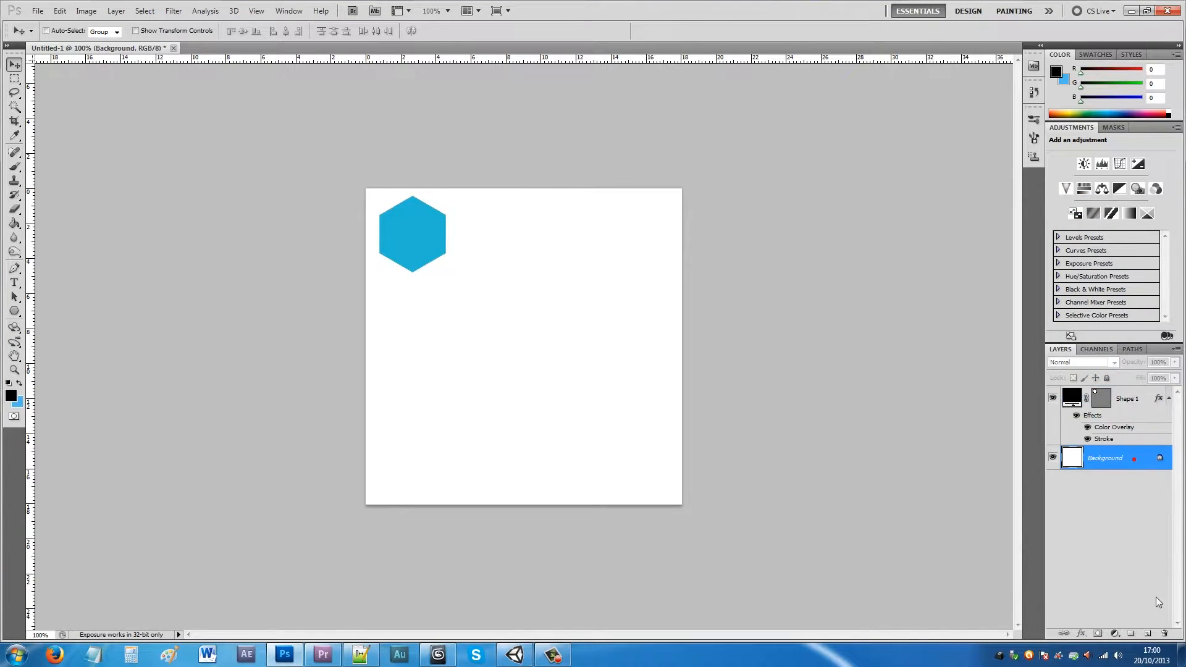
left_click(1164, 633)
left_click(572, 241)
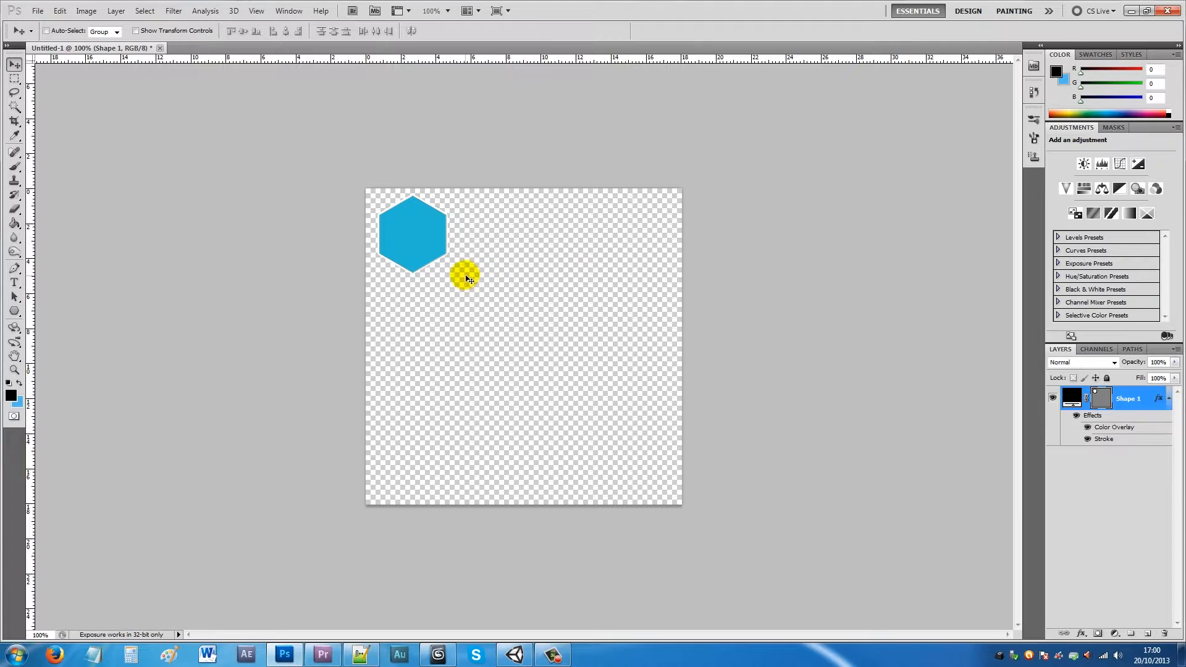
mouse_move(427, 247)
left_mouse_down()
mouse_move(412, 235)
mouse_move(417, 251)
left_mouse_up()
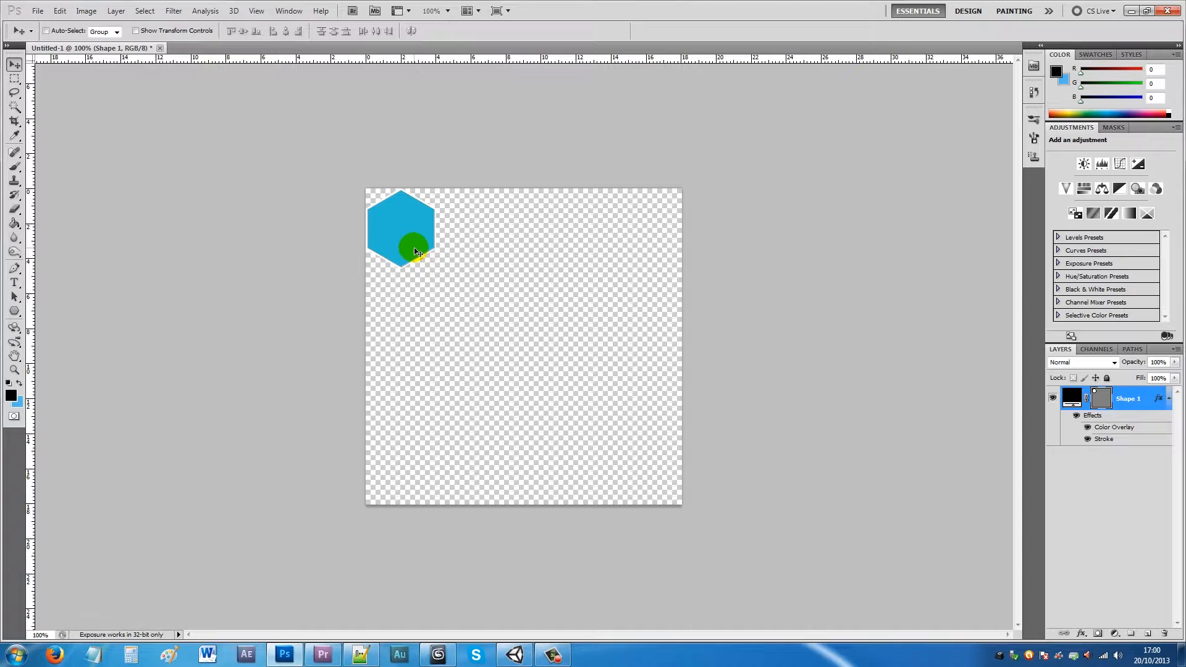
- Check the finished BubbleShieldTexture in Unity, return to Photoshop and duplicate the hexagon three times side by side into a row of four
left_click(465, 660)
left_click(512, 658)
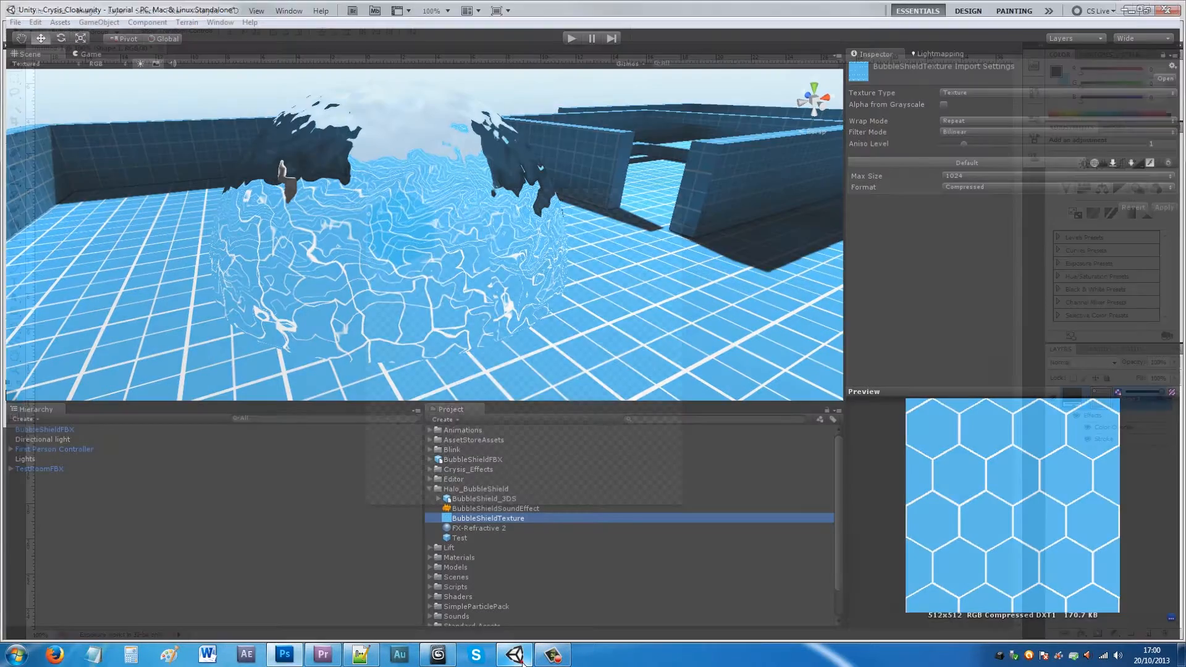
left_click(522, 656)
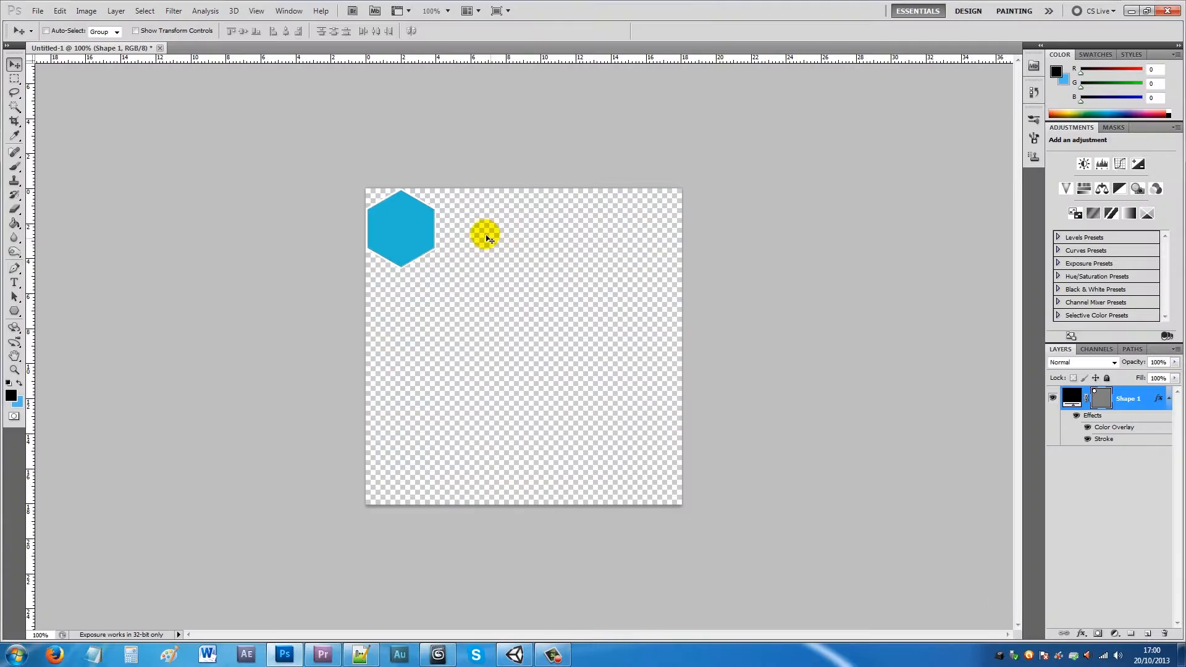
left_click_drag(422, 236, 478, 242, "alt")
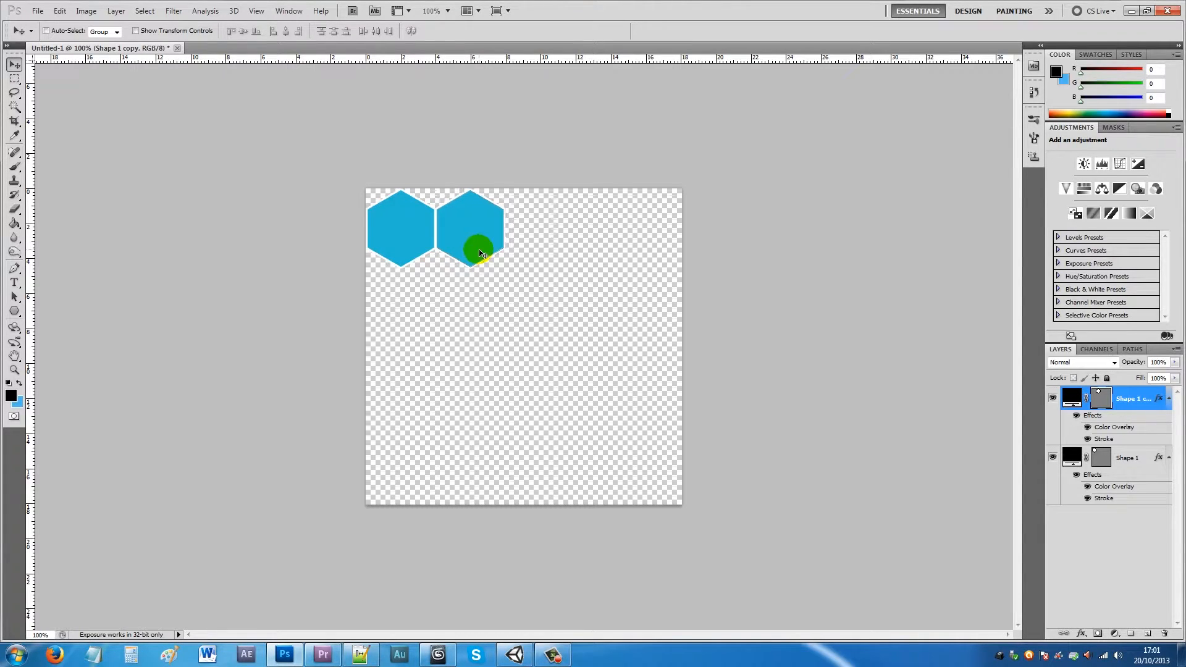
left_click_drag(482, 228, 555, 239, "alt")
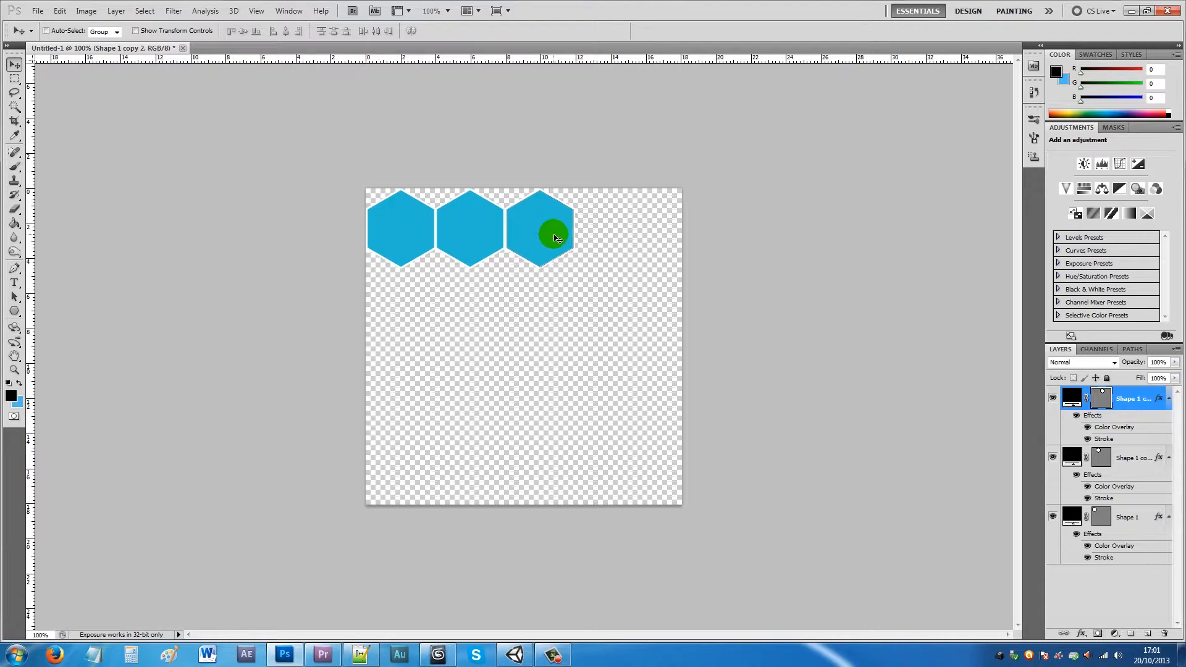
left_click_drag(556, 234, 621, 245, "alt")
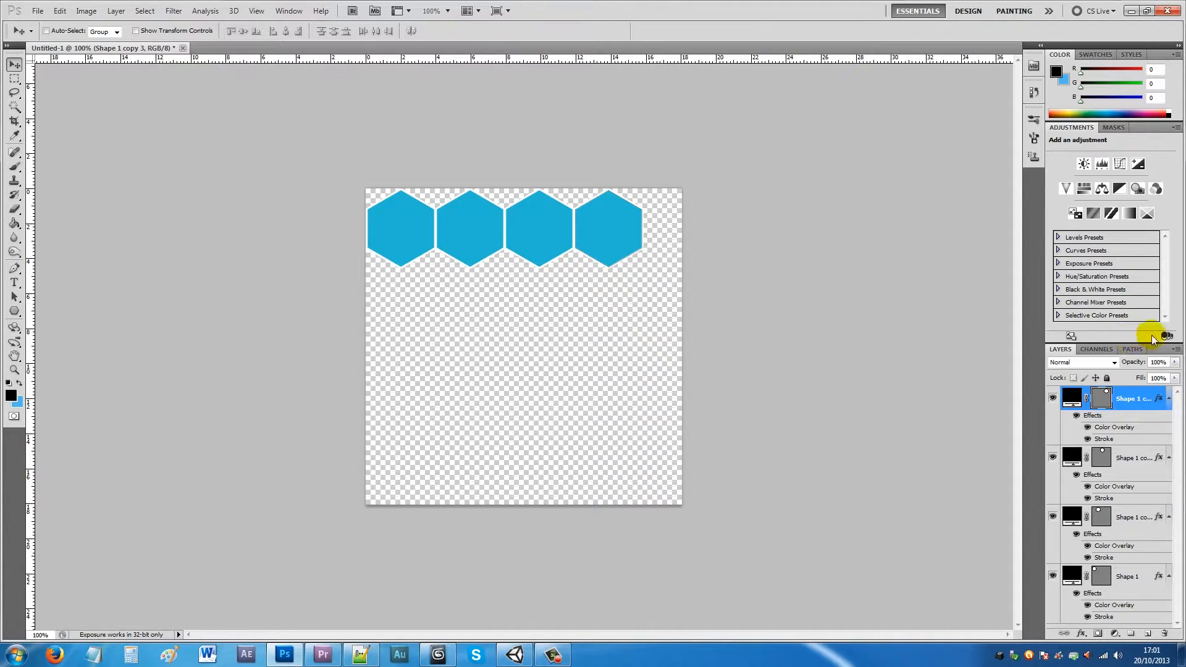
- Collapse the effects lists of all four hexagon layers
left_click(1168, 398)
left_click(1168, 422)
left_click(1168, 446)
left_click(1169, 470)
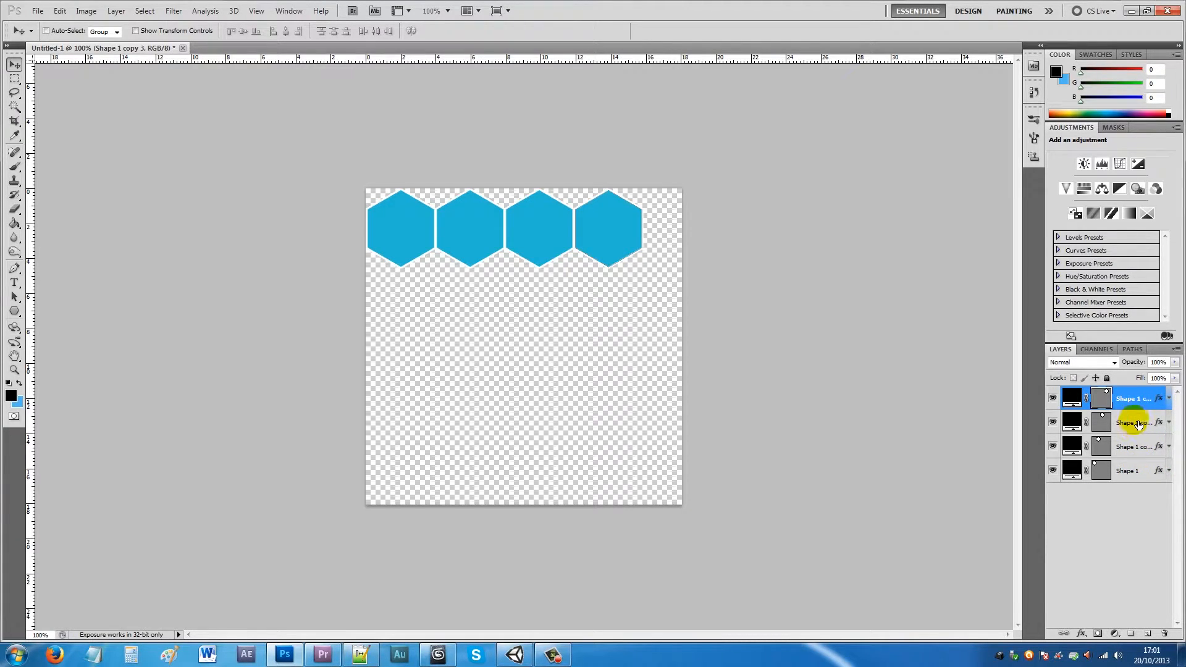
- Duplicate the three copied hexagon layers and fit the duplicates beneath the first row, offset by half a hexagon
left_click(1141, 446, "shift")
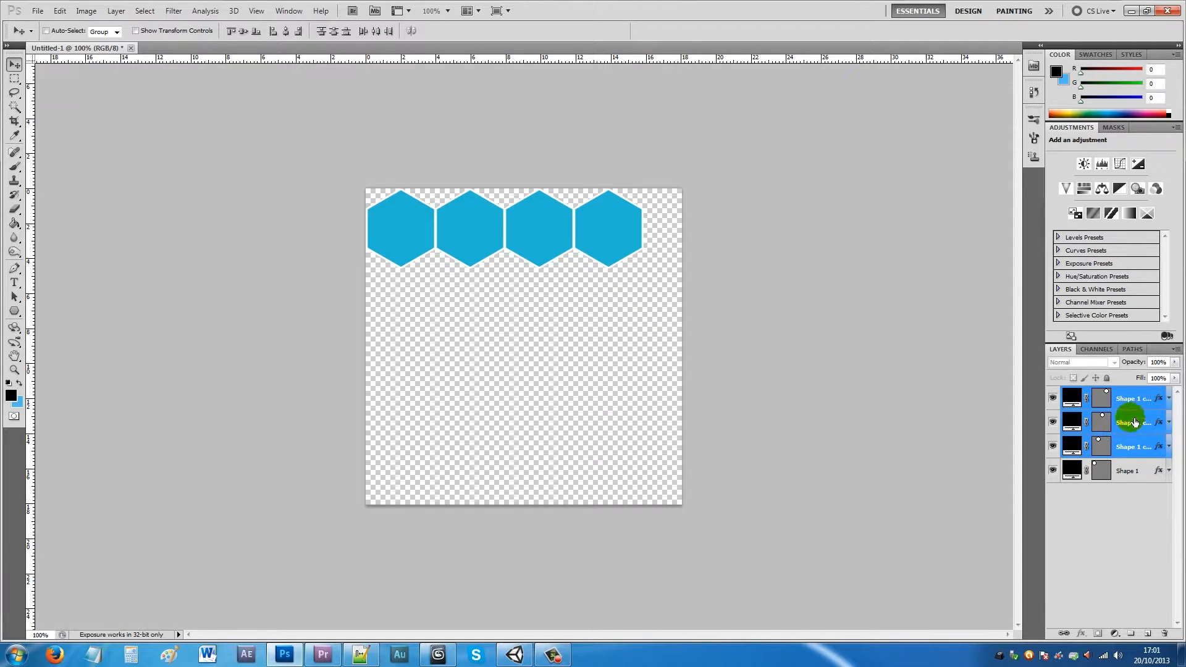
right_click(1135, 422)
left_click(1099, 176)
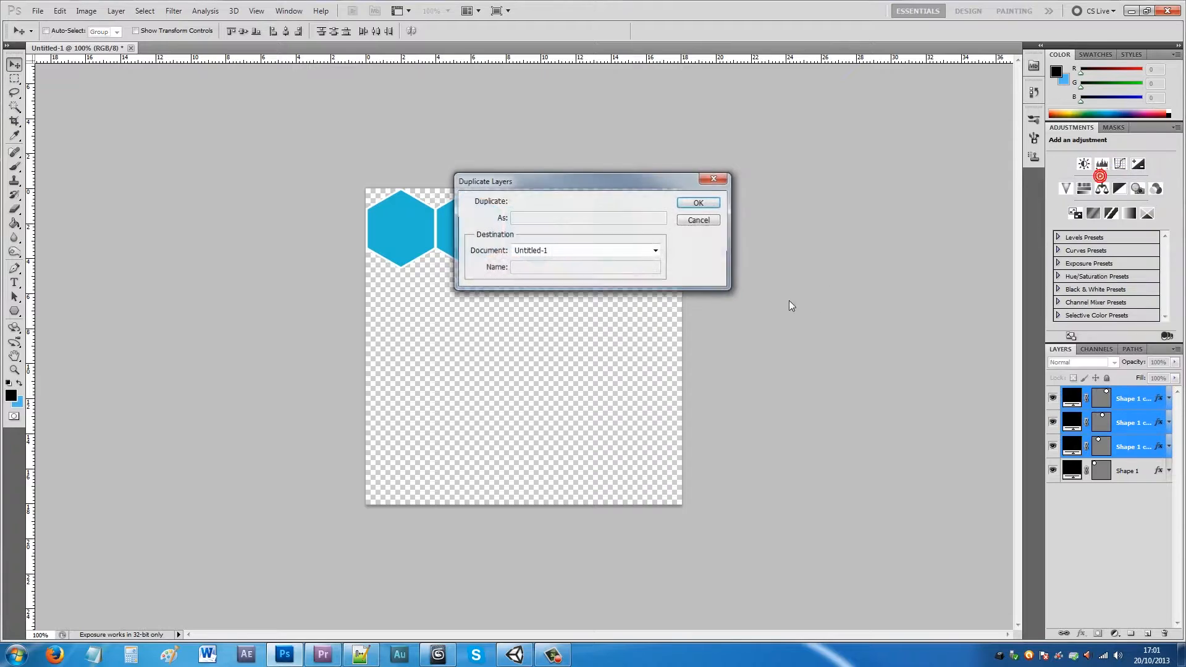
left_click(695, 203)
left_click_drag(508, 228, 551, 318)
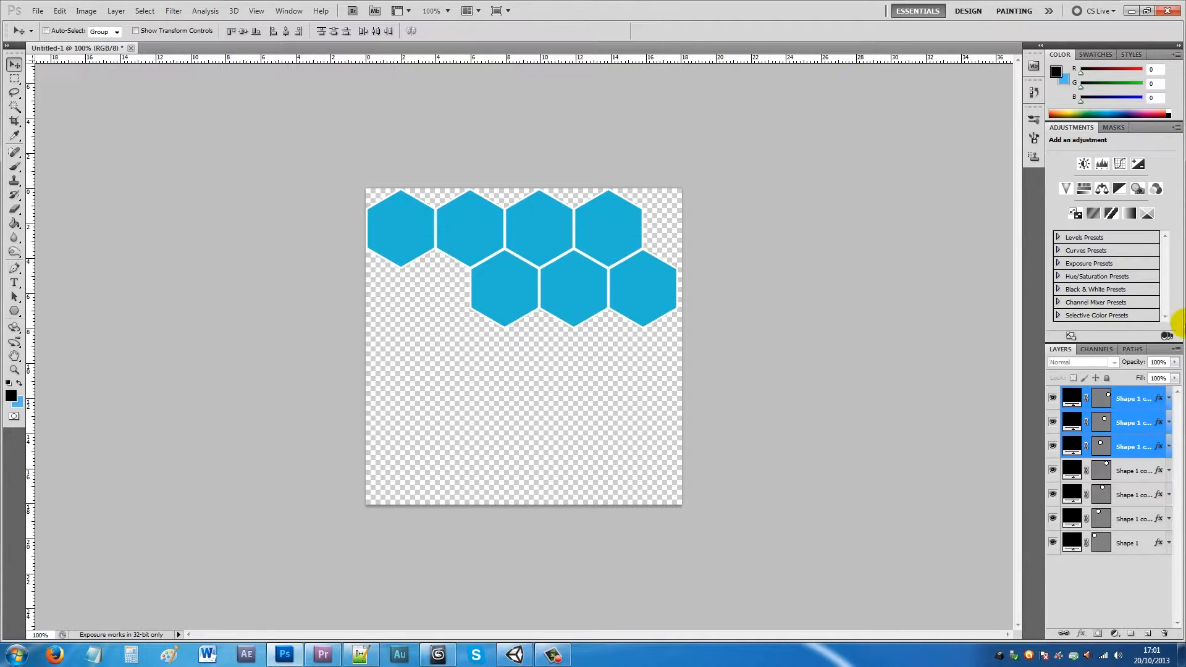
- Duplicate the second row's three hexagons and fit the copies beneath it as a third row, aligned with the first row's columns
right_click(1130, 398)
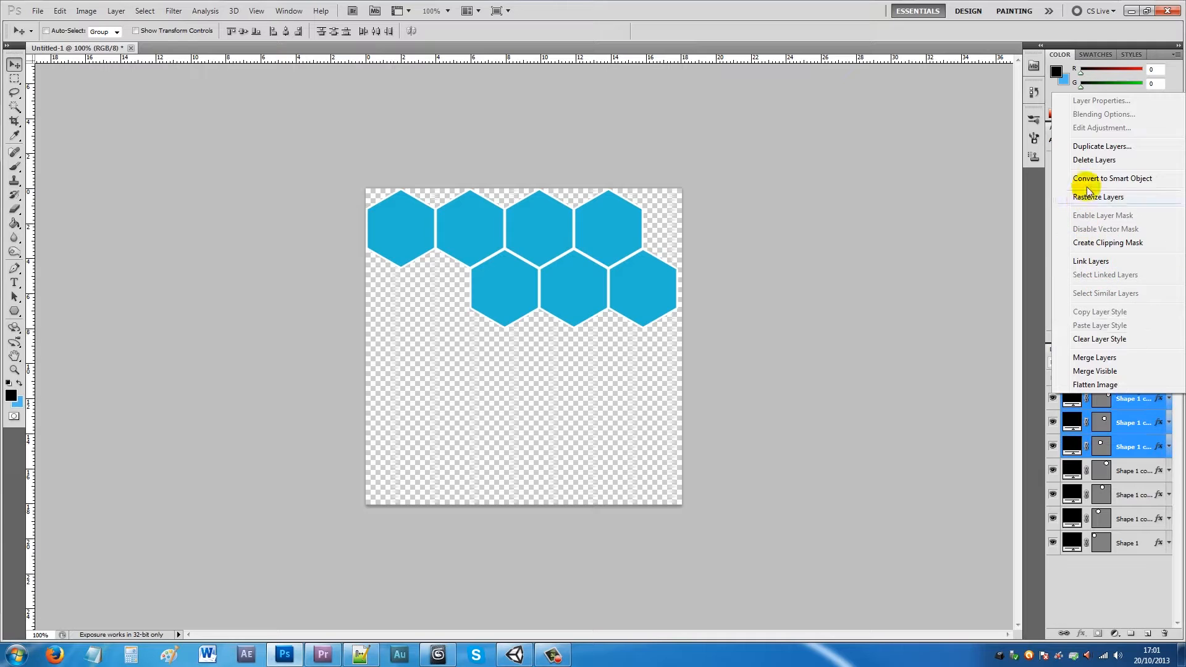
left_click(1092, 147)
left_click(700, 204)
left_click_drag(582, 283, 560, 356)
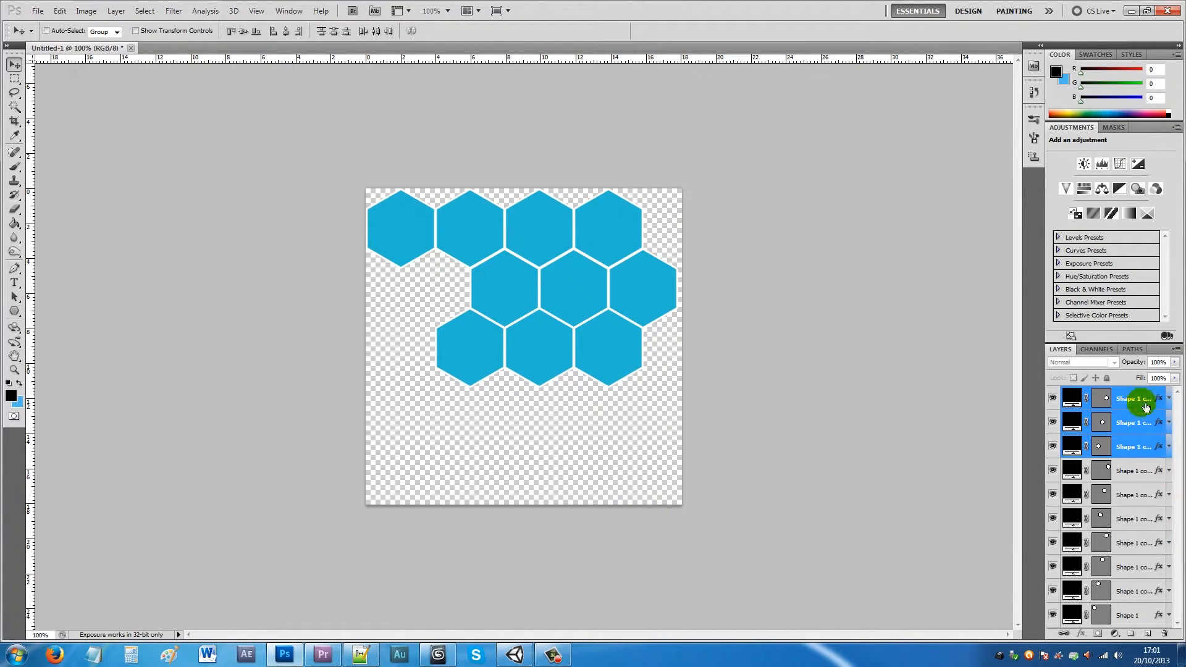
- Add a new empty layer and move it to the very bottom of the layer stack, below Shape 1
left_click(1138, 446)
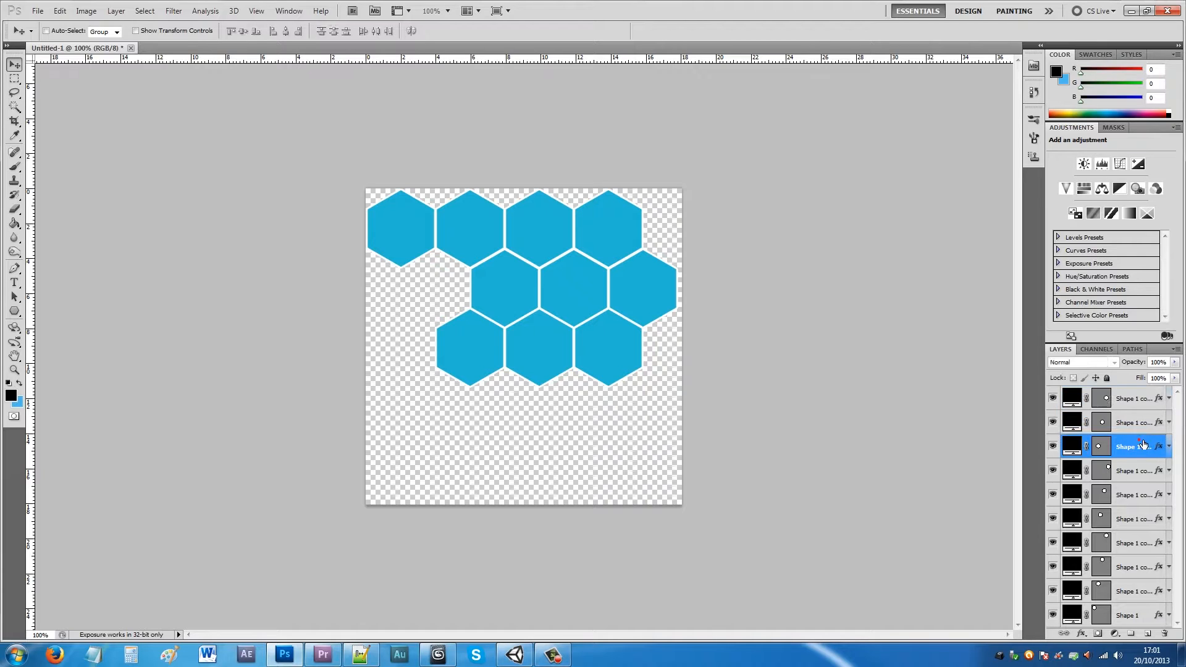
left_click(1147, 633)
left_click_drag(1138, 425, 1144, 626)
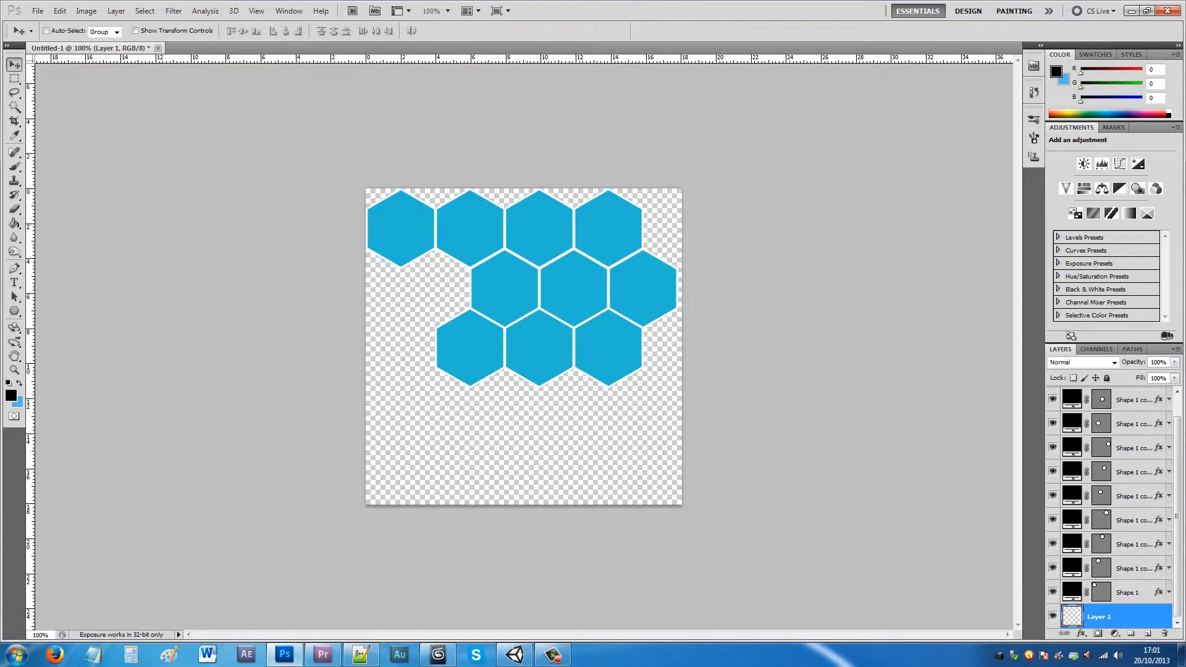
- Swap the foreground and background colours and fill Layer 1 with the light blue using the Paint Bucket
left_click(20, 382)
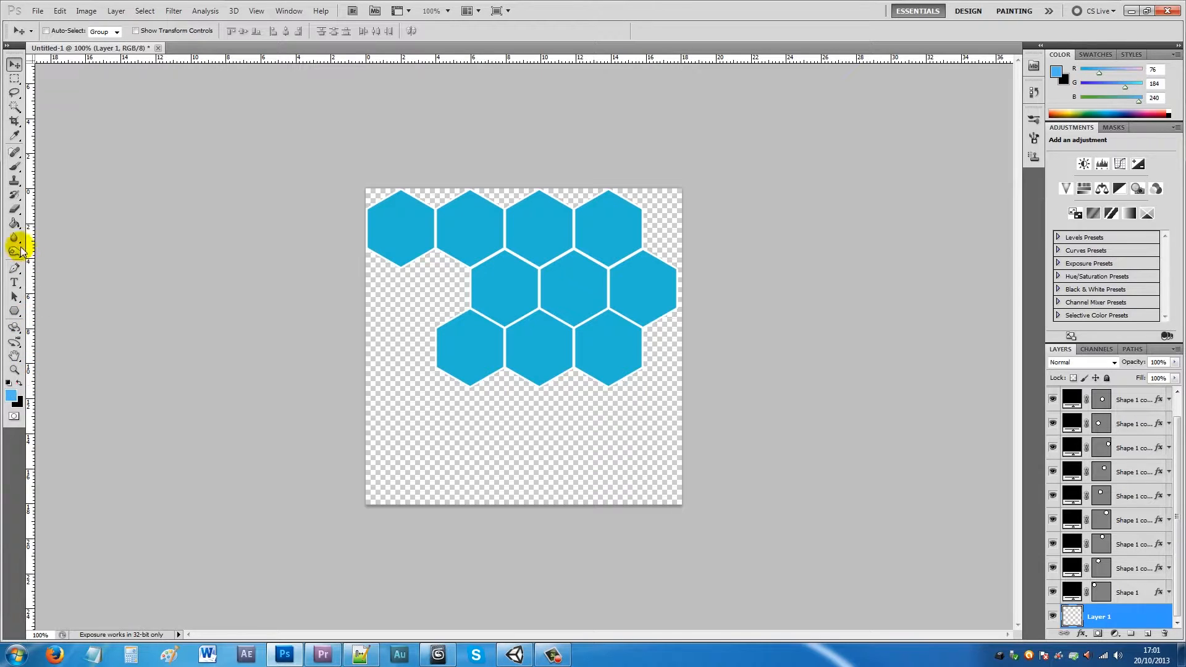
left_click(14, 223)
left_click(412, 323)
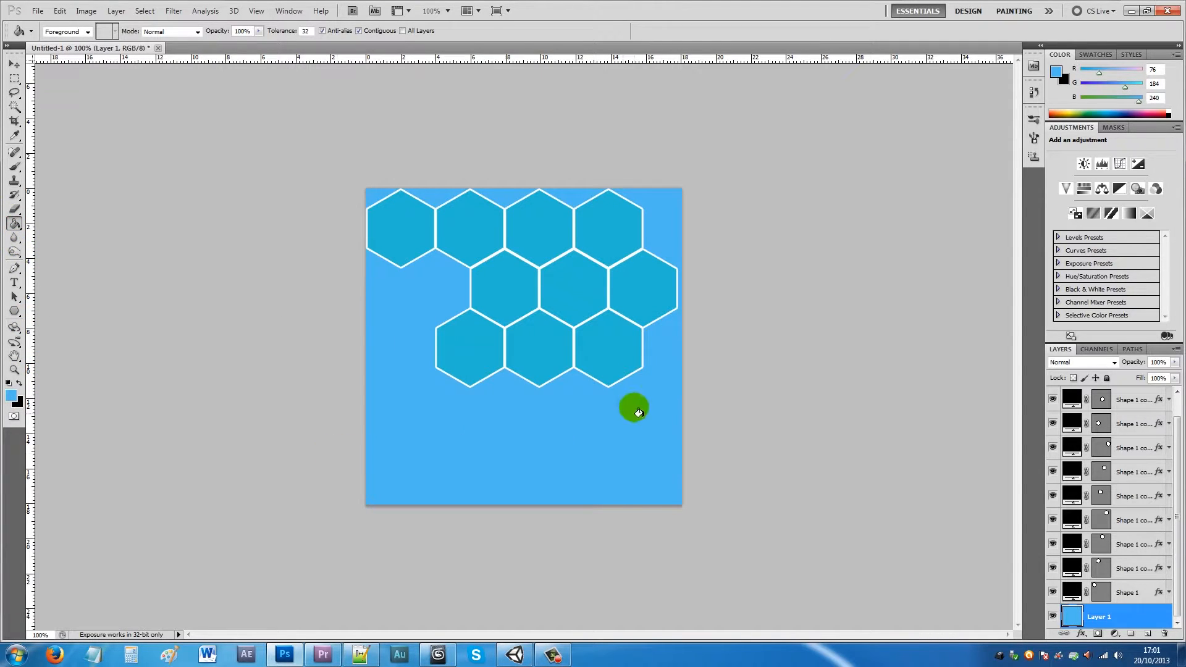
- Sample the hexagons' blue (#21b8d3) as the foreground colour and fill Layer 1 with it
left_click(26, 398)
left_click(461, 354)
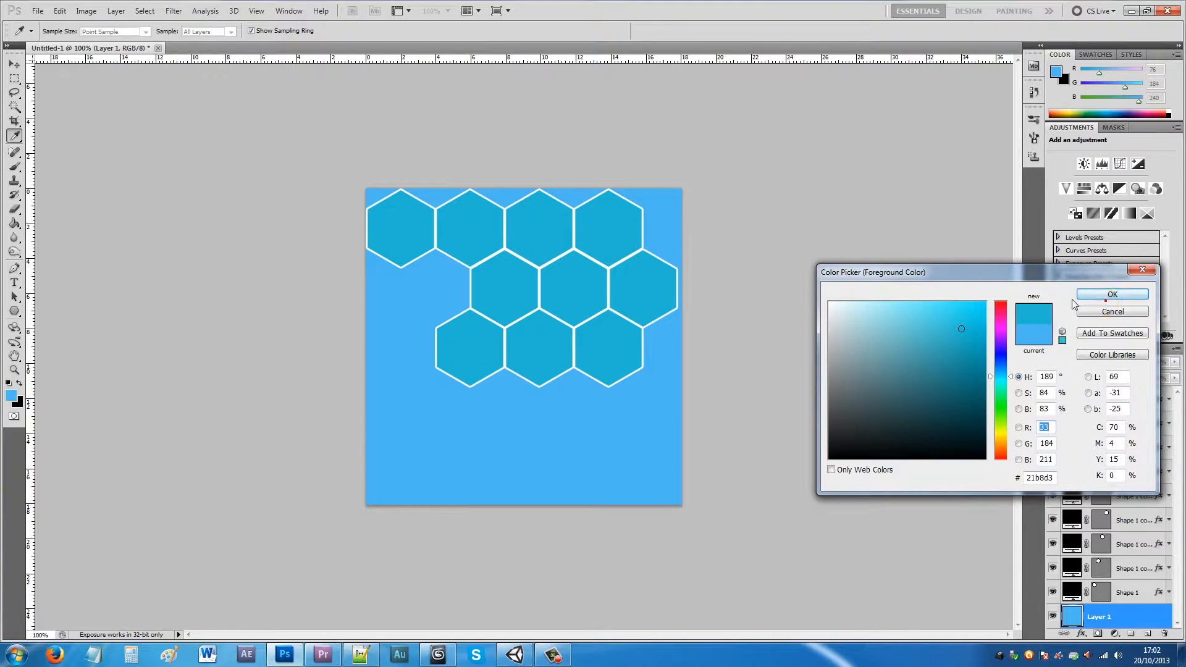
left_click(1110, 295)
key("g")
left_click(511, 436)
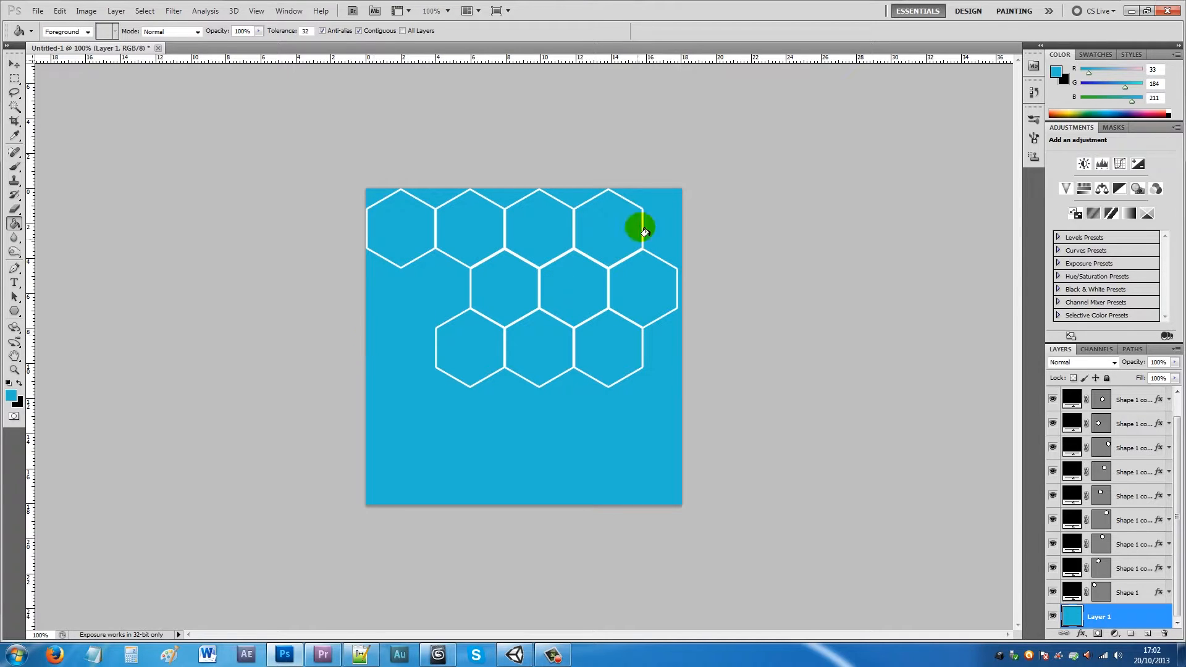
- Close Photoshop without saving the texture document and switch to Unity
left_click(38, 11)
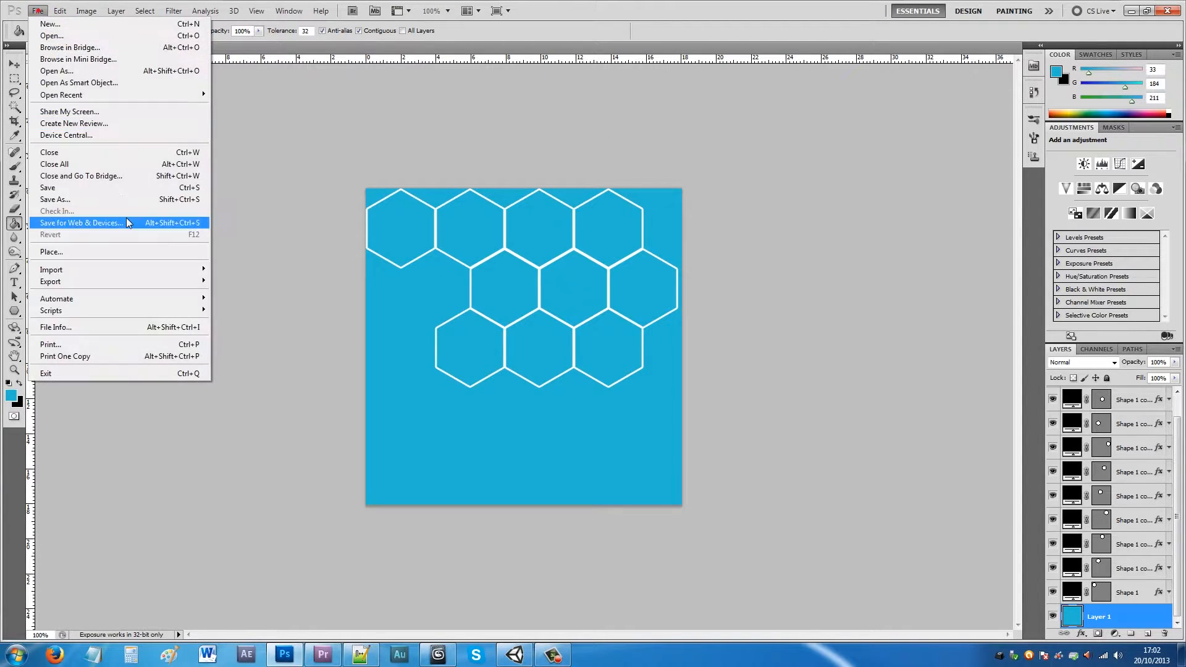
left_click(605, 12)
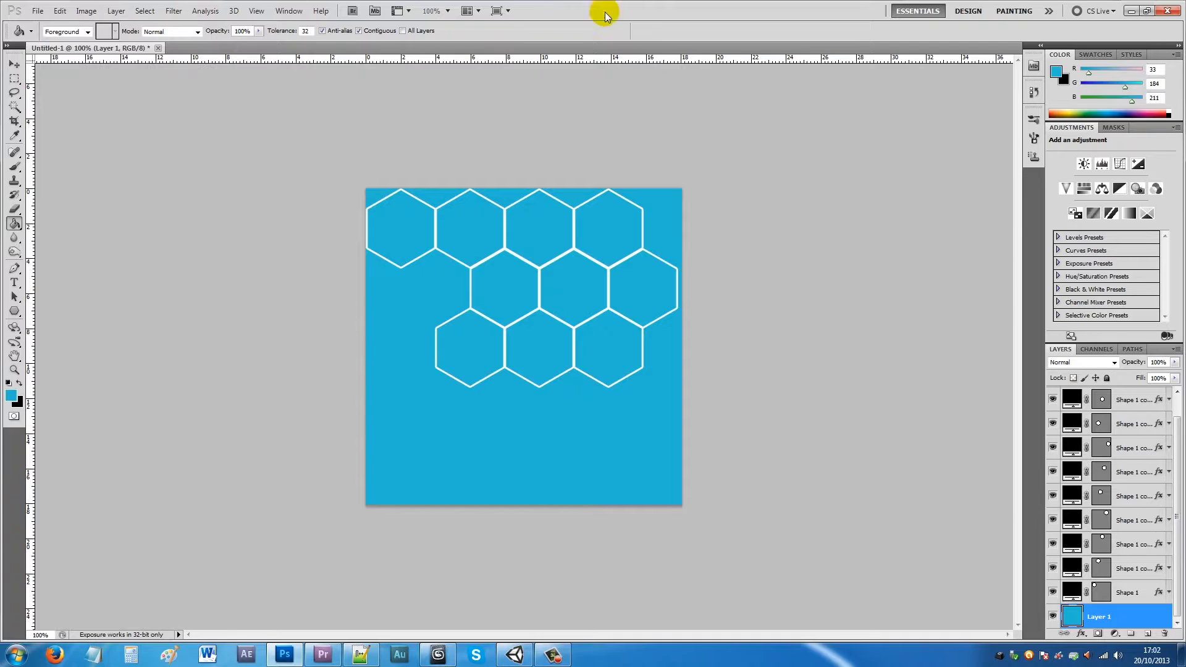
left_click(1178, 13)
left_click(619, 241)
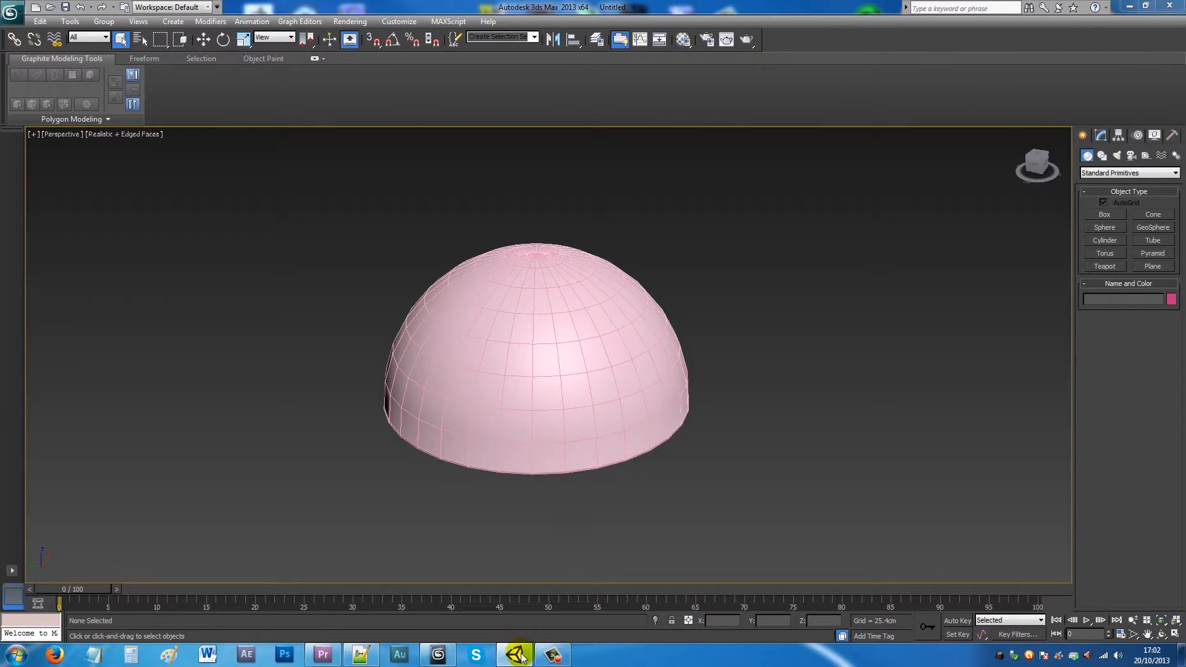
left_click(519, 651)
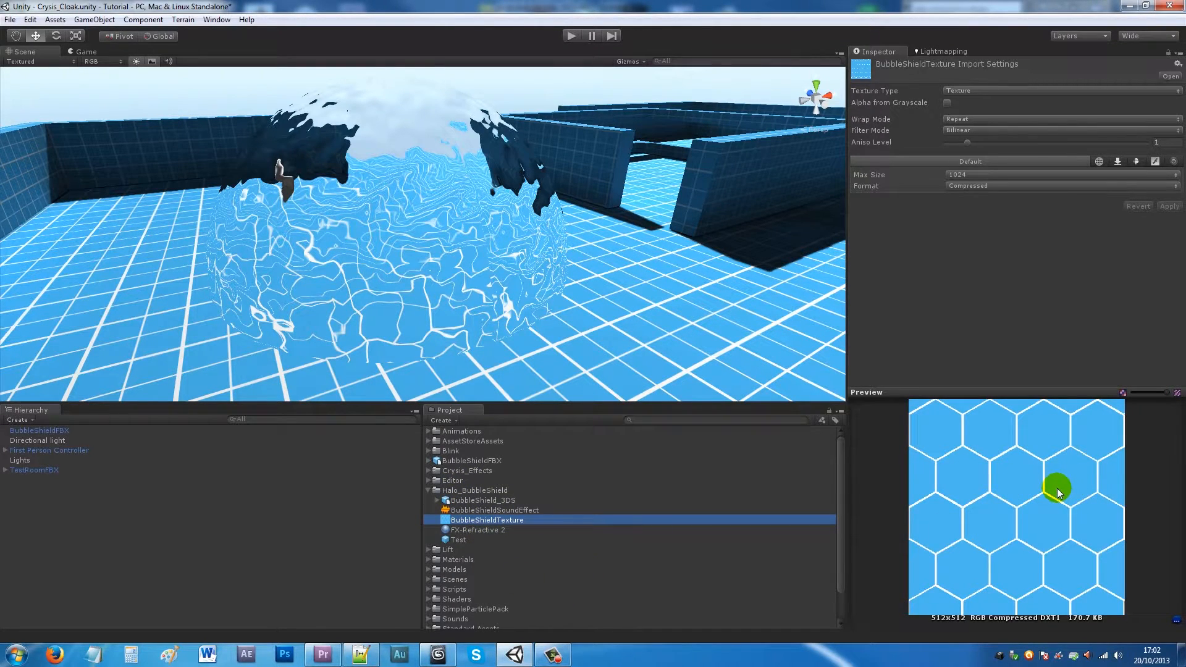
- Assign BubbleShieldTexture to the Tint Color slot of the BubbleShieldFBX object's FX-Refractive 2 material
left_click(48, 431)
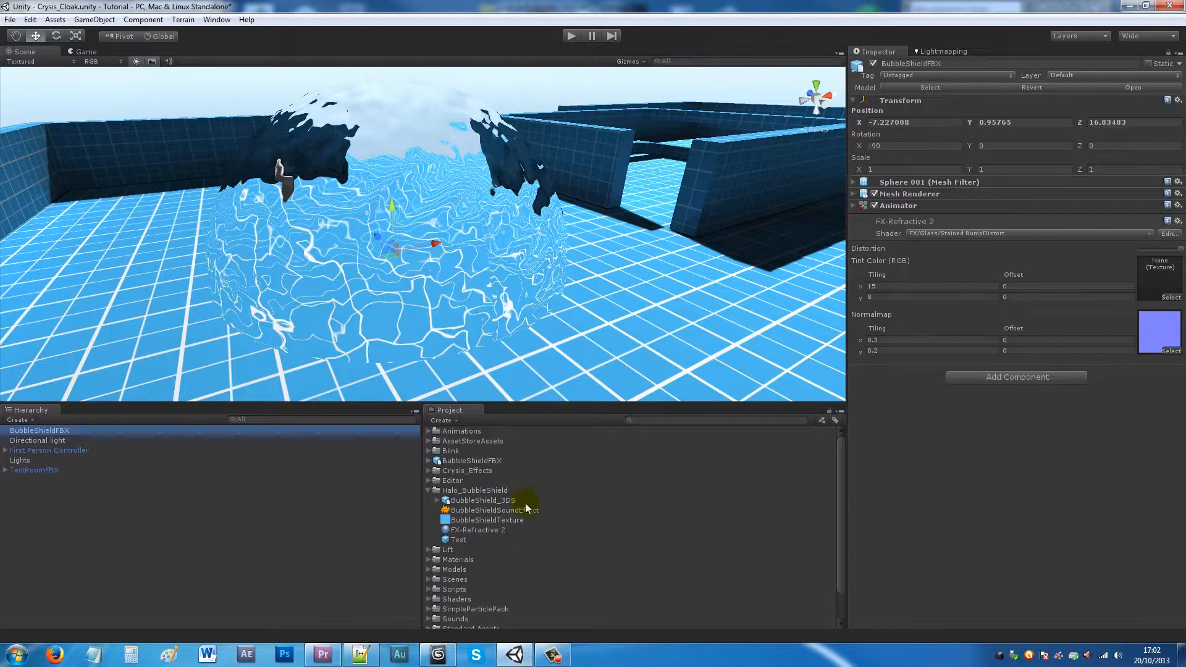
left_click_drag(485, 523, 1170, 290)
middle_click_drag(337, 167, 387, 177)
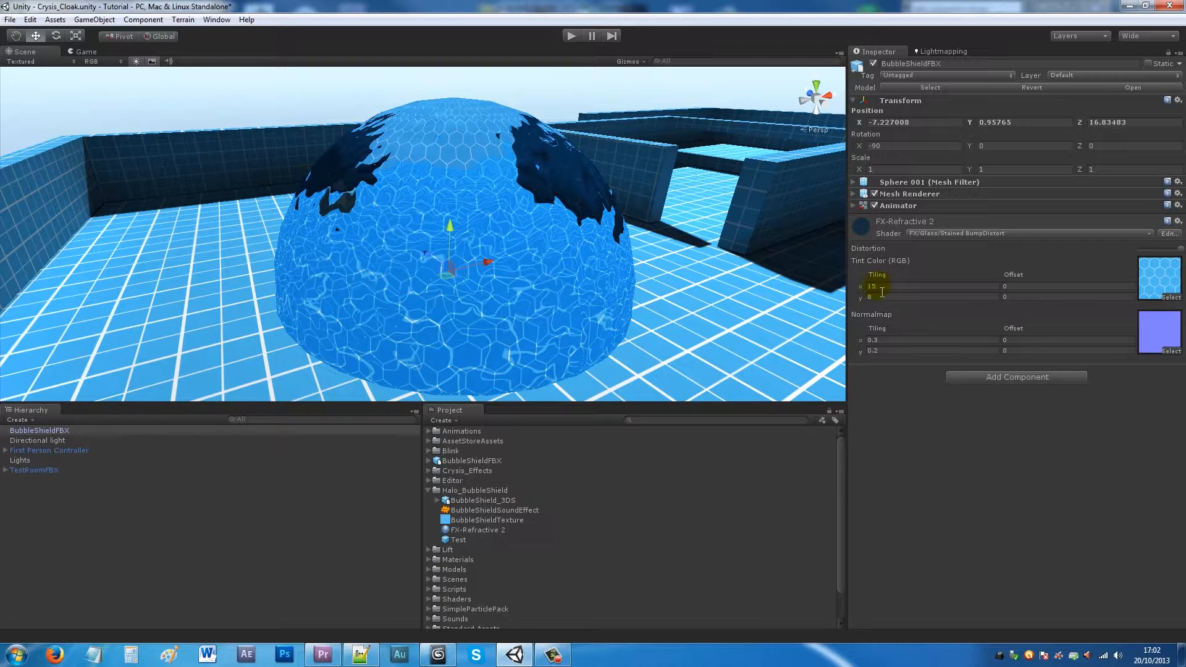
left_click(461, 173)
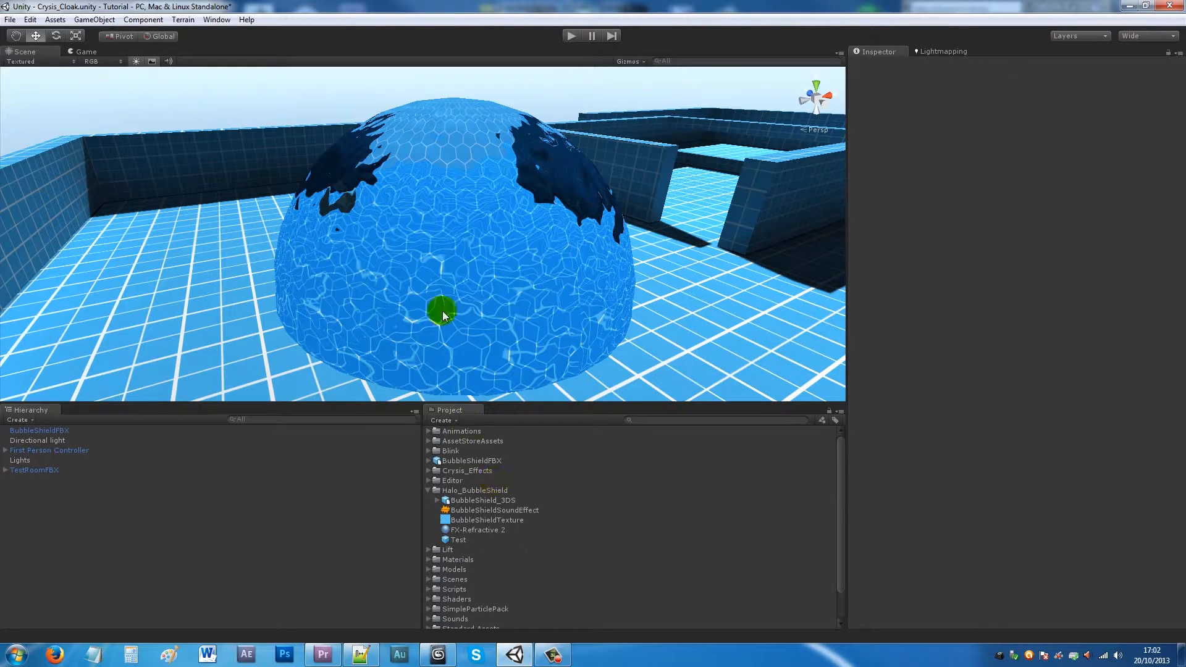
mouse_move(495, 271)
middle_mouse_down()
mouse_move(548, 266)
mouse_move(511, 297)
mouse_move(513, 252)
mouse_move(500, 269)
middle_mouse_up()
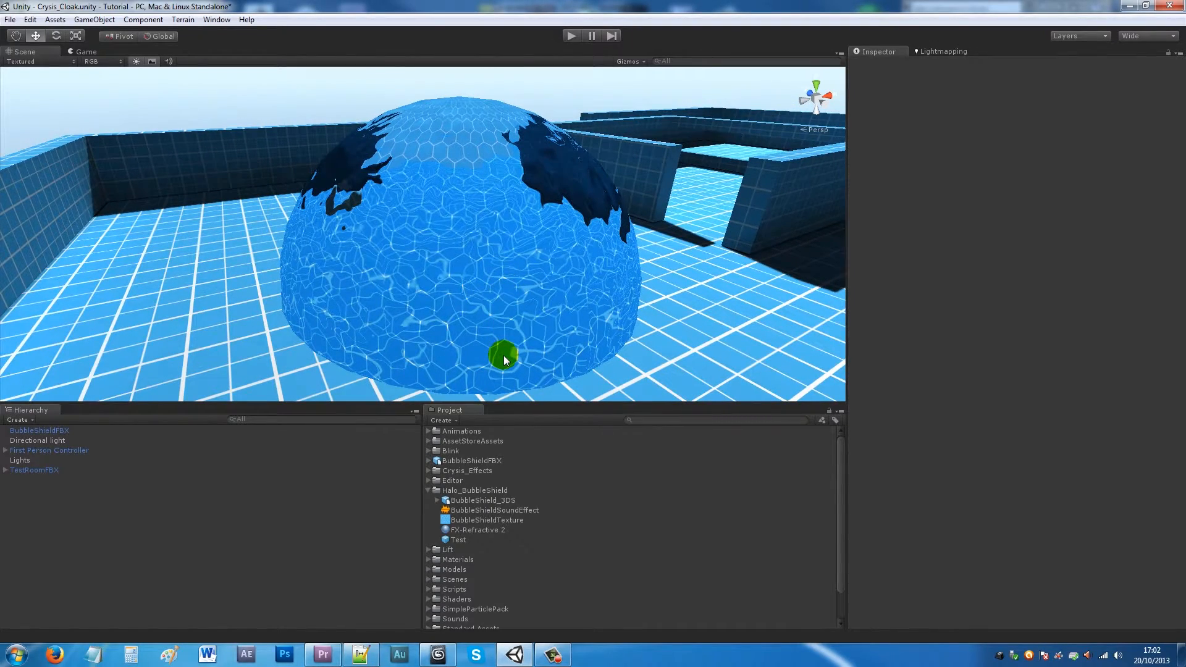
- Add a Rigidbody to BubbleShieldFBX and enable Is Kinematic
left_click(43, 431)
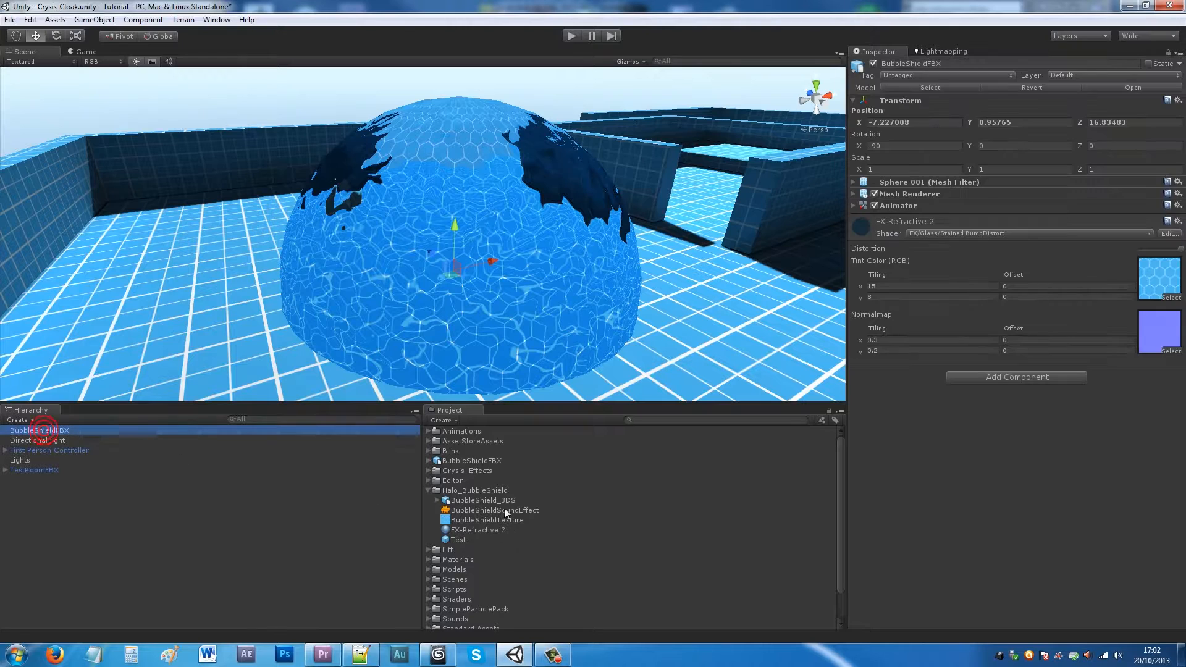
left_click(426, 490)
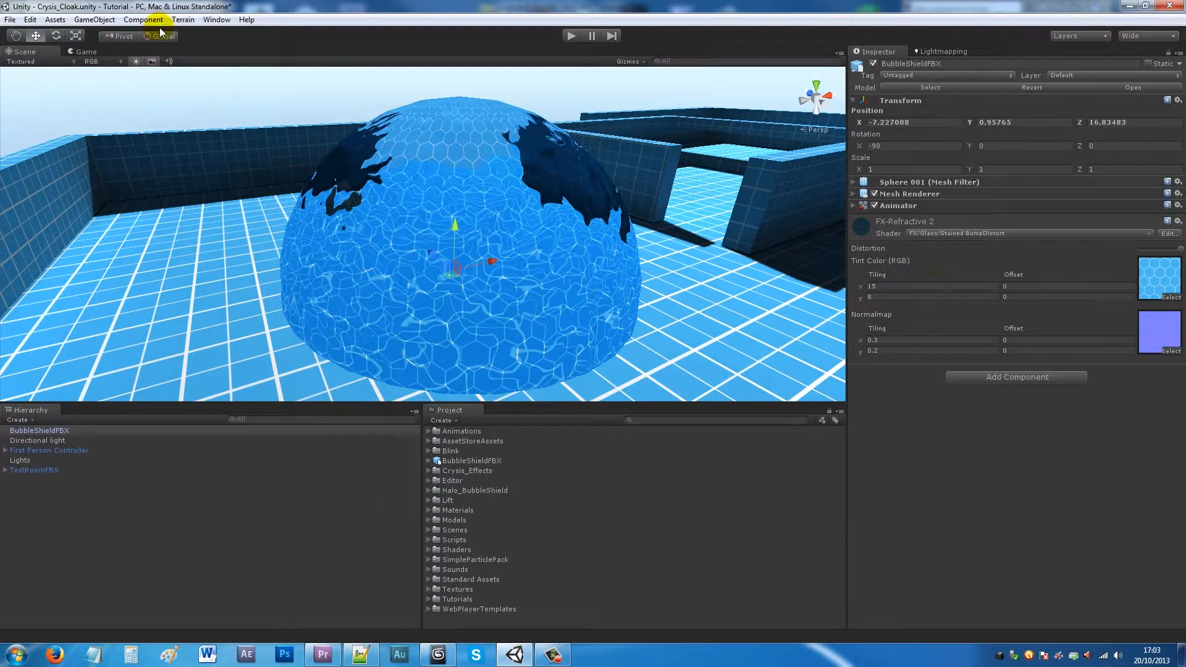
left_click(143, 19)
mouse_move(167, 80)
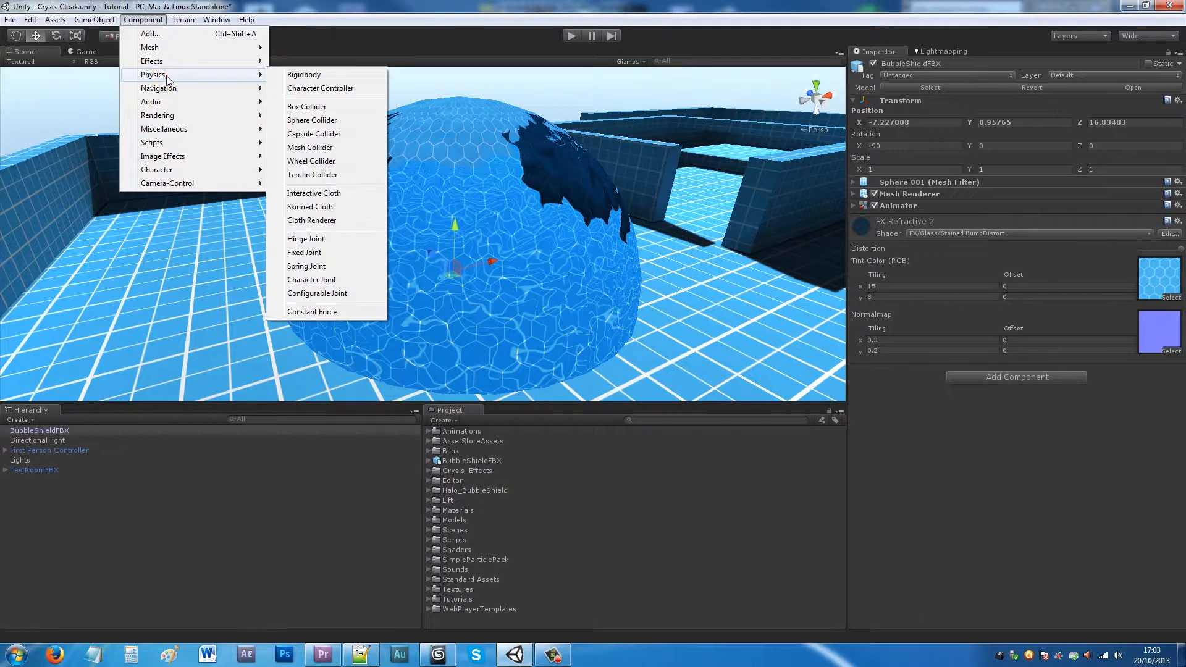
left_click(301, 75)
left_click(947, 273)
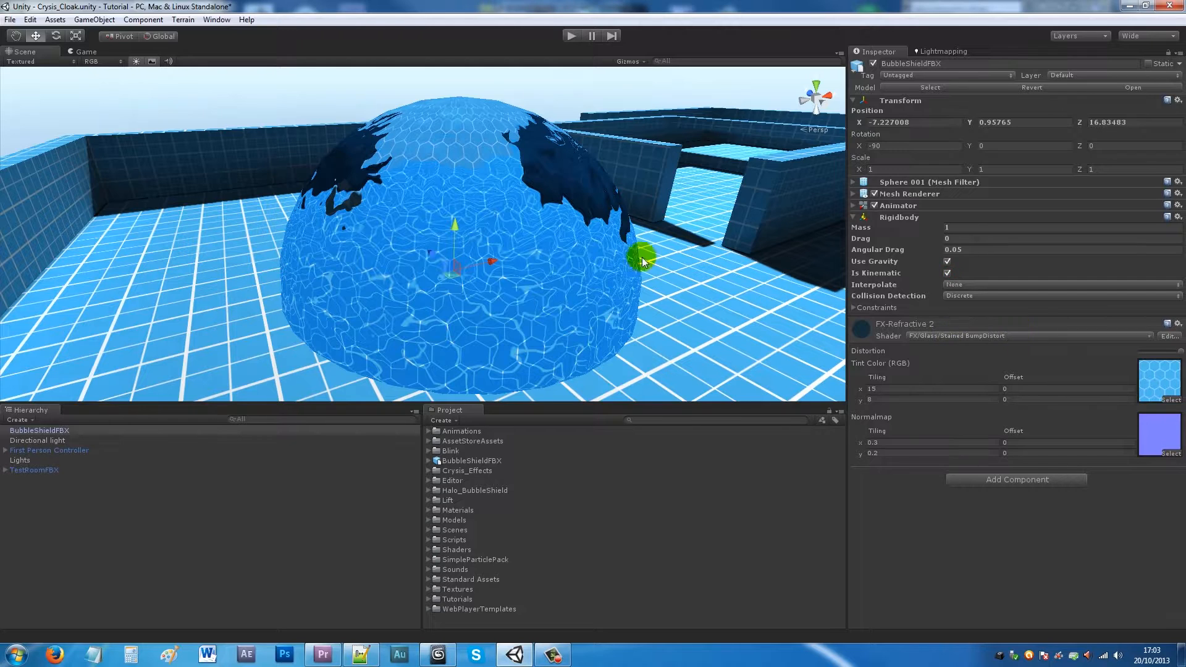
- Add a Box Collider to BubbleShieldFBX and enable Is Trigger on it
left_click(144, 19)
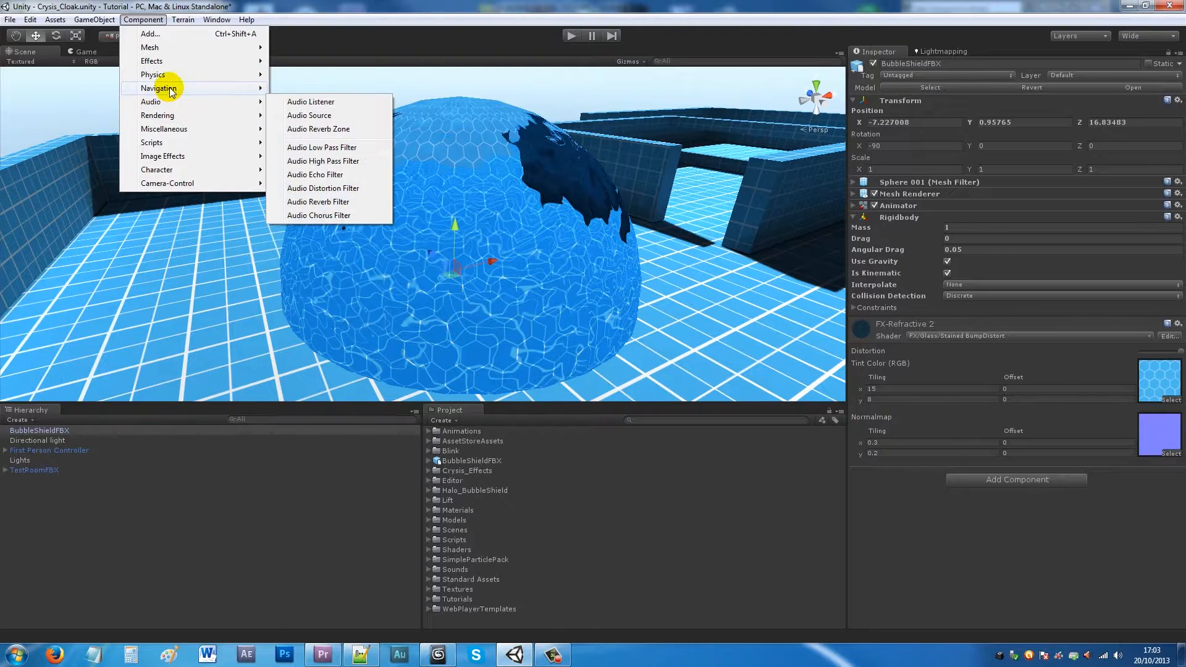
mouse_move(169, 75)
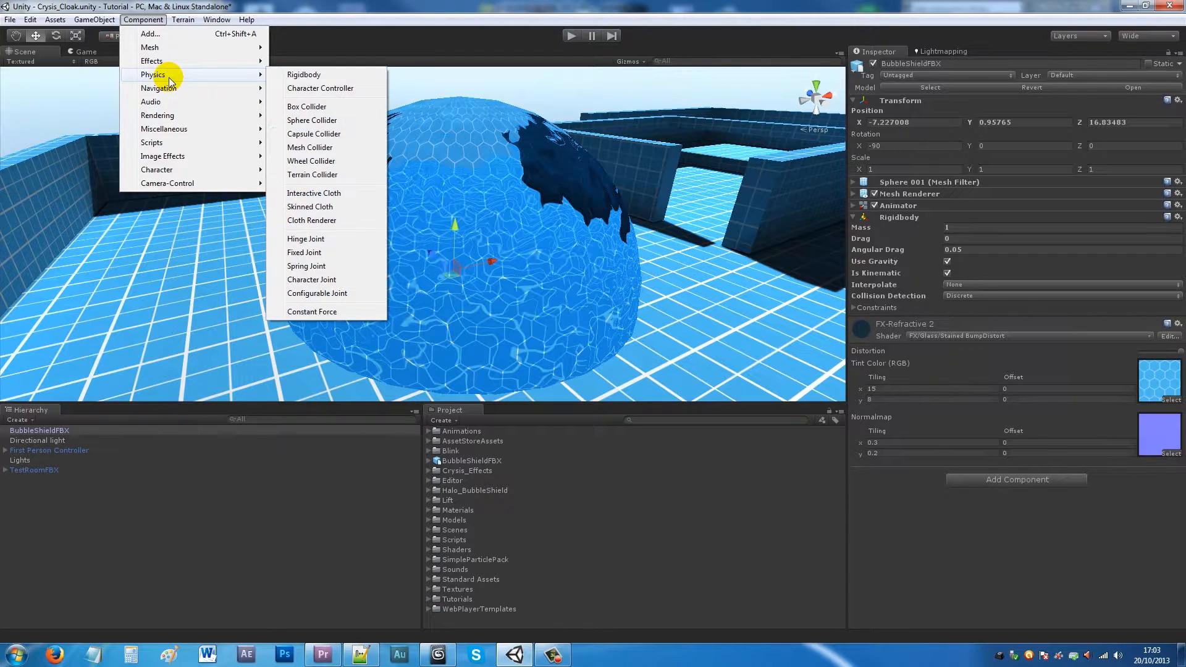
left_click(334, 108)
right_click_drag(532, 225, 585, 165)
middle_click_drag(586, 165, 558, 208)
scroll(752, 210, "down", 2)
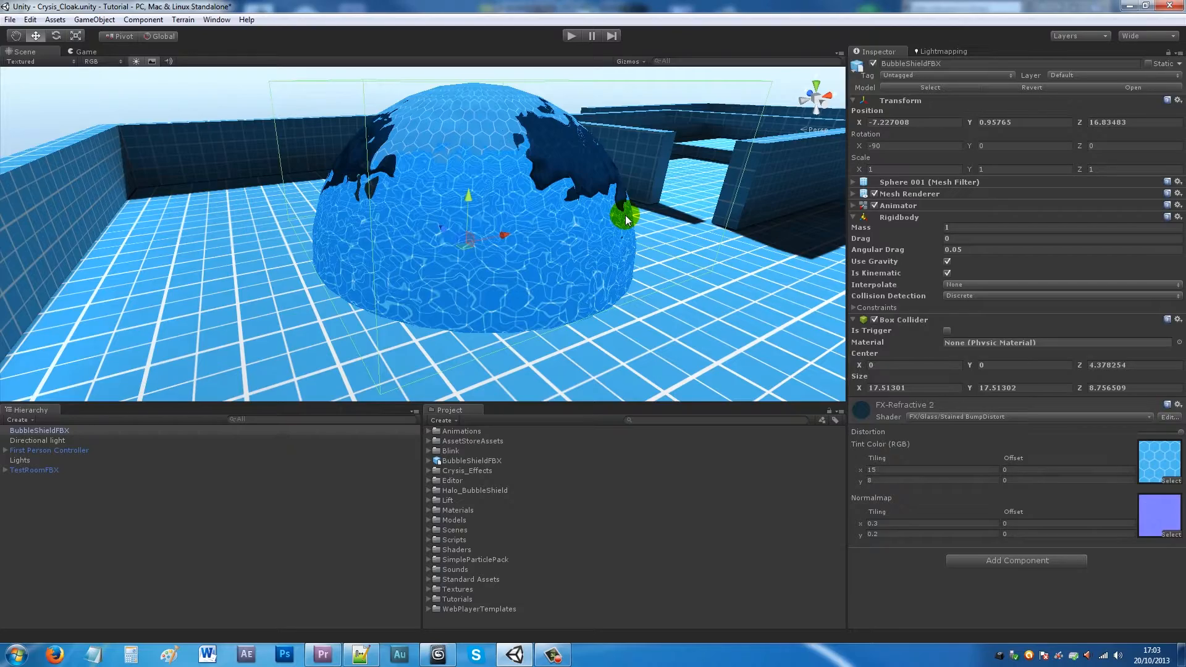
scroll(591, 175, "up", 3)
middle_click_drag(592, 176, 564, 225)
middle_click_drag(410, 251, 507, 244)
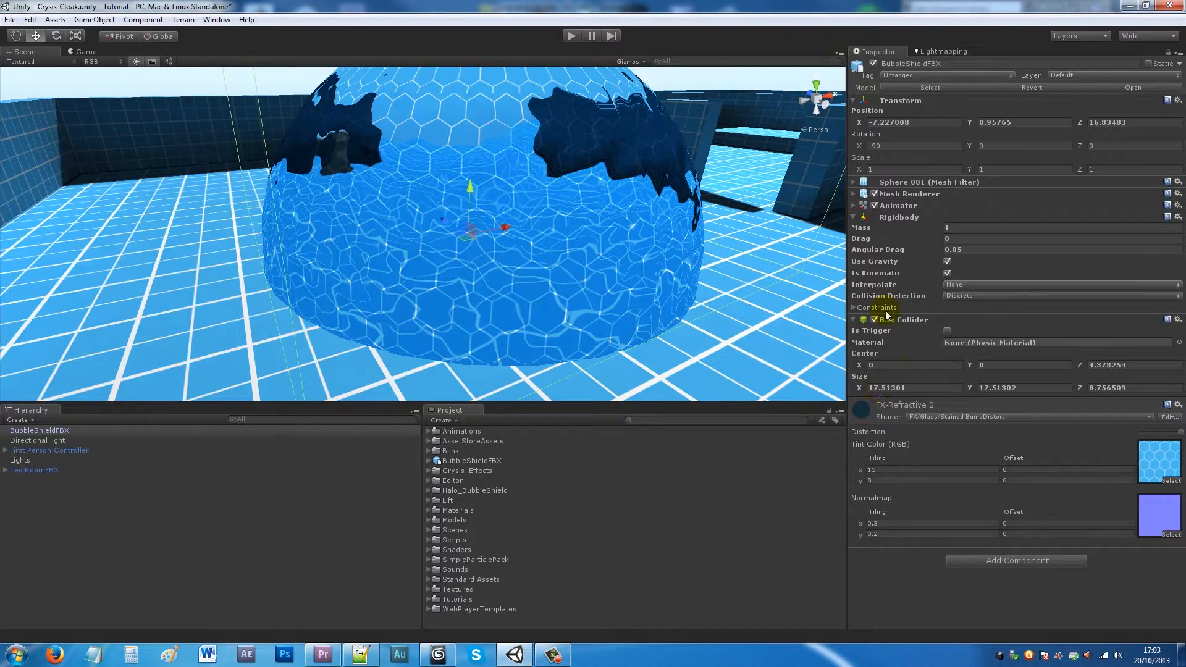
left_click(946, 330)
left_click(414, 276)
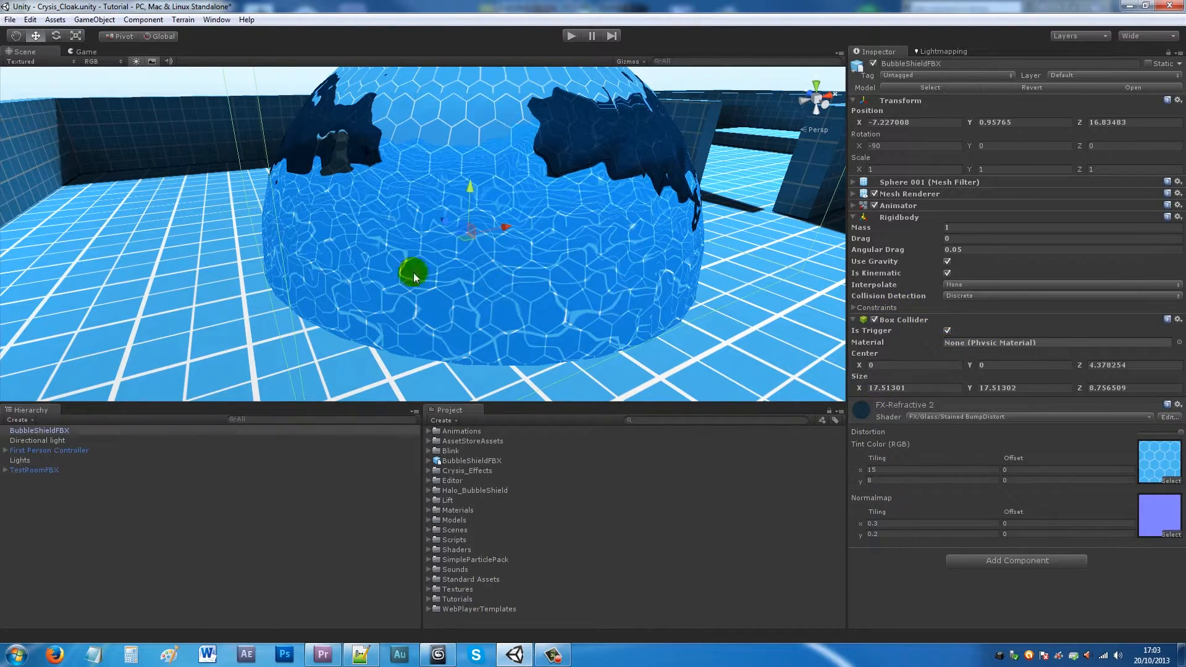
- Create a new Javascript asset named CreateShield in the project's assets
right_click(479, 624)
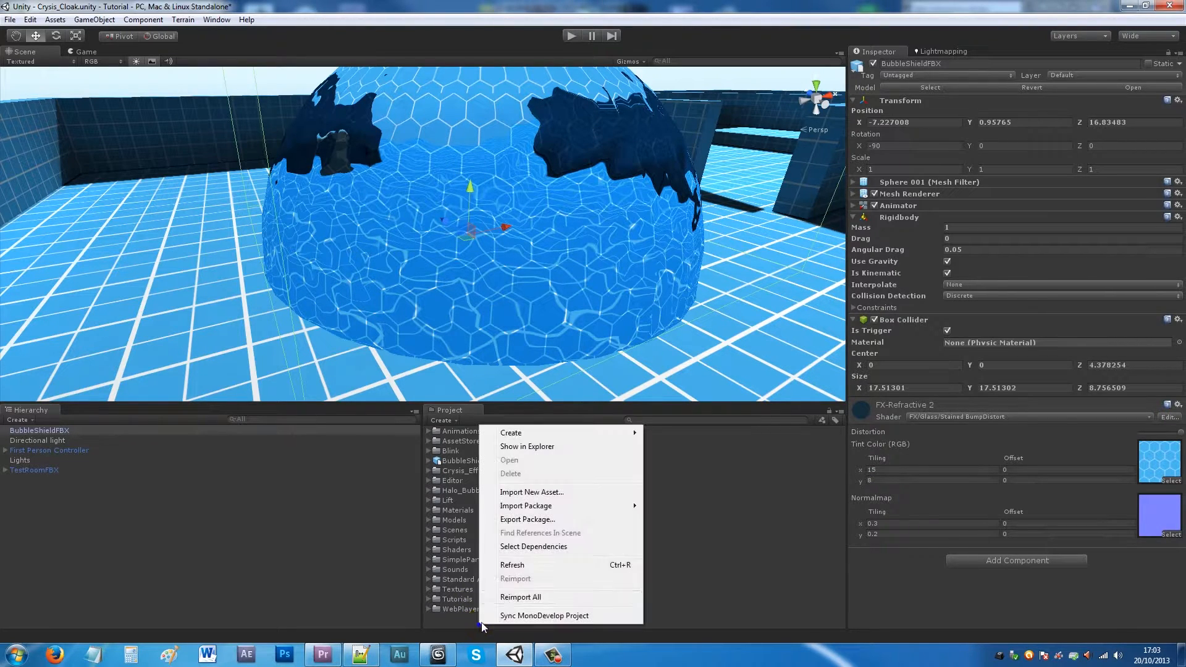
left_click(523, 435)
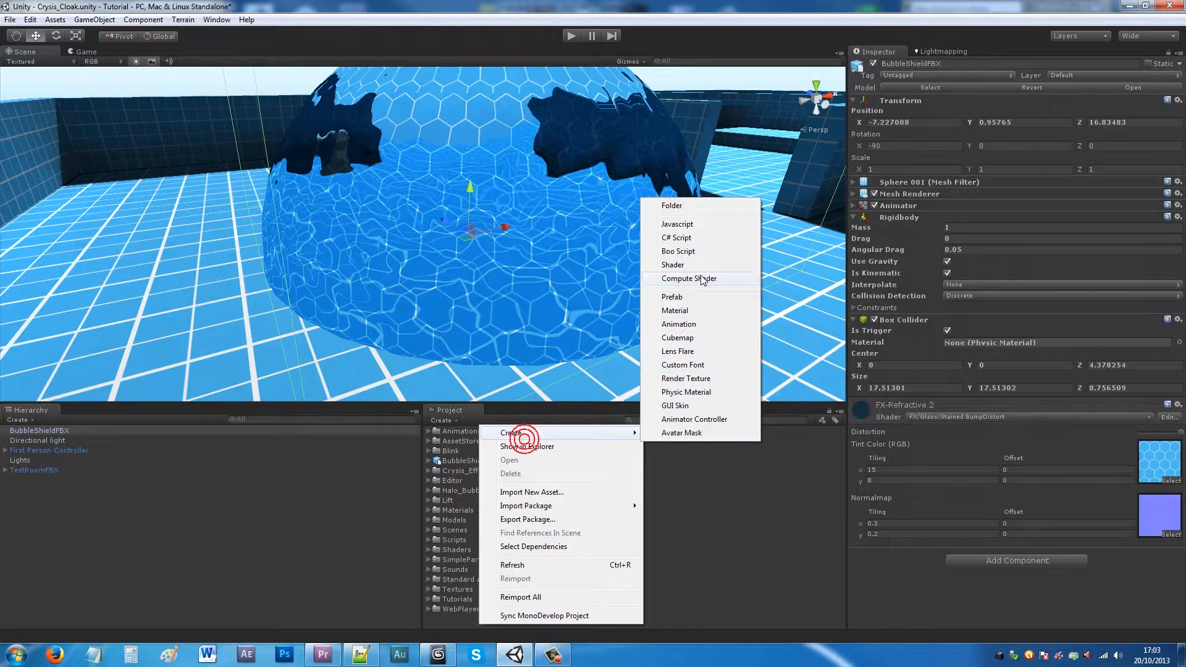
left_click(677, 224)
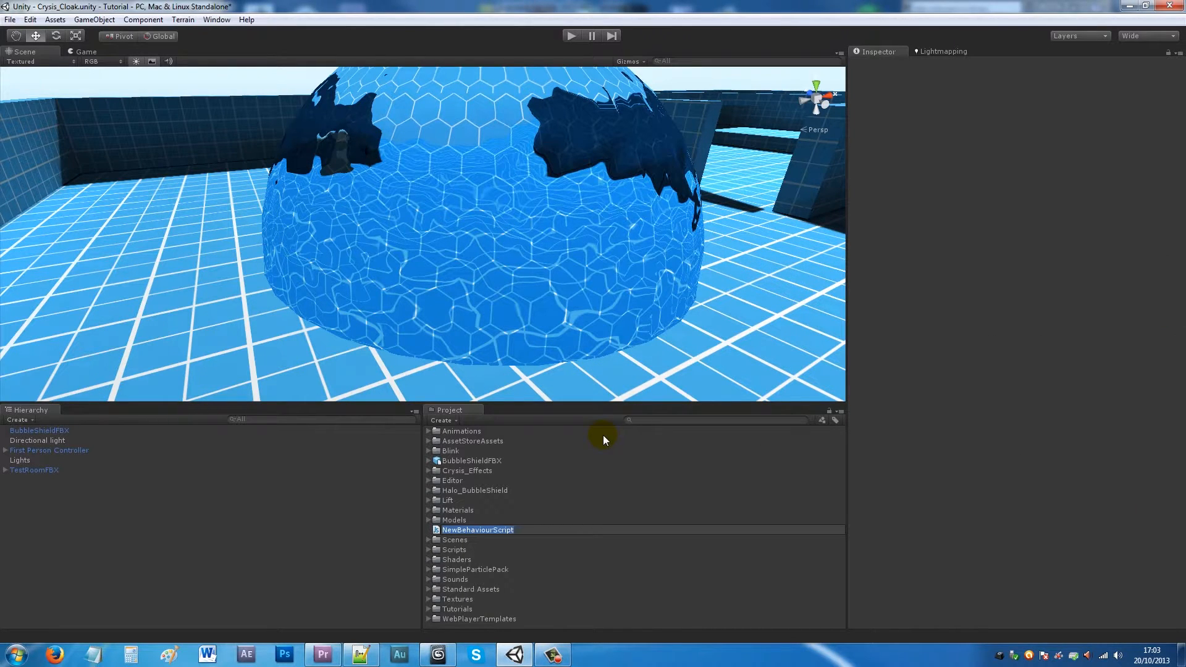
type("CreateShield")
key("Return")
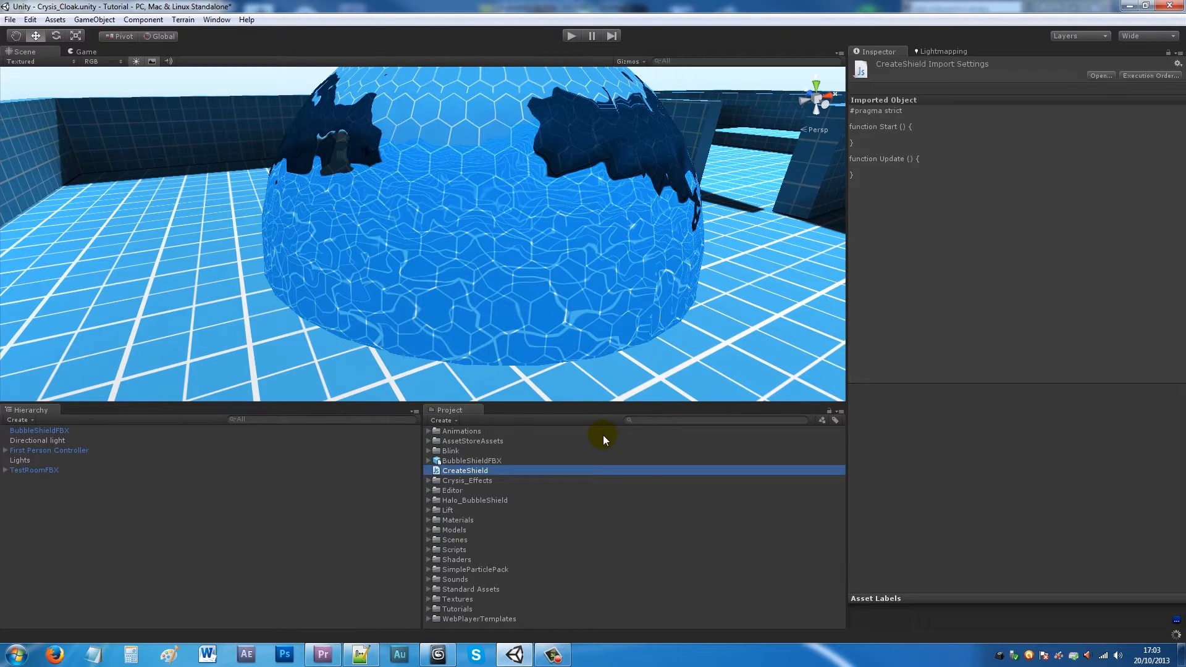
- Open the CreateShield script in MonoDevelop and maximize the editor window
left_click(486, 471)
double_click(479, 474)
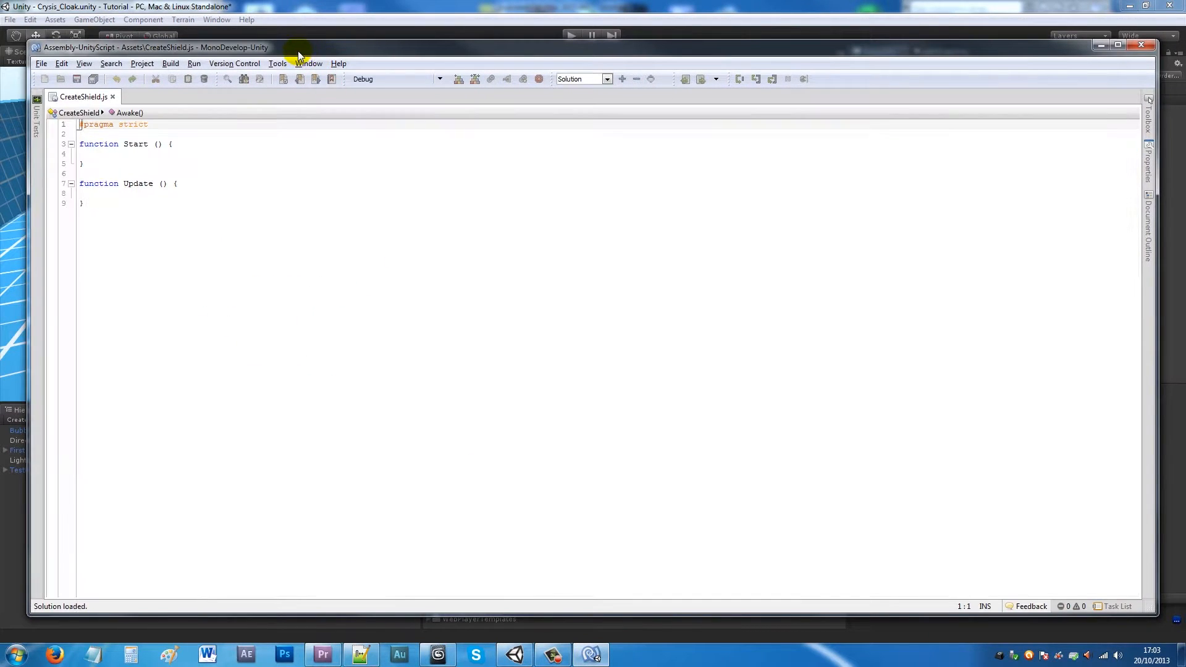
double_click(298, 49)
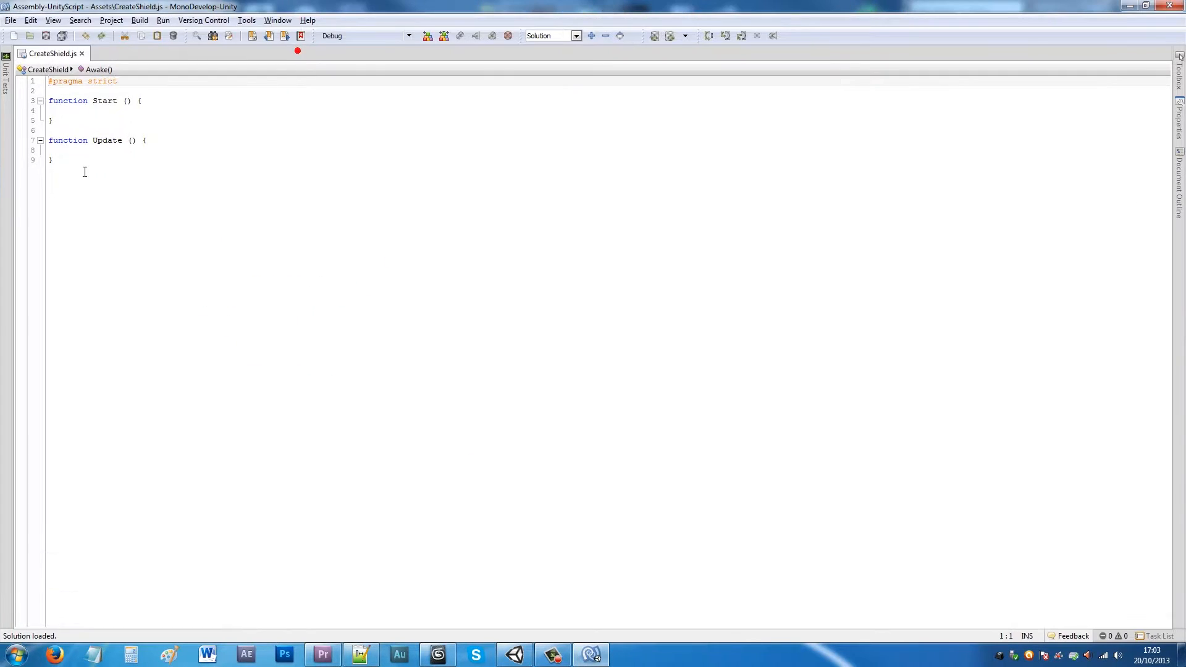
- Replace the default Start and Update functions with the declarations "var player : Transform;" and "var bubbleshield : GameObject;"
left_click_drag(63, 166, 40, 108)
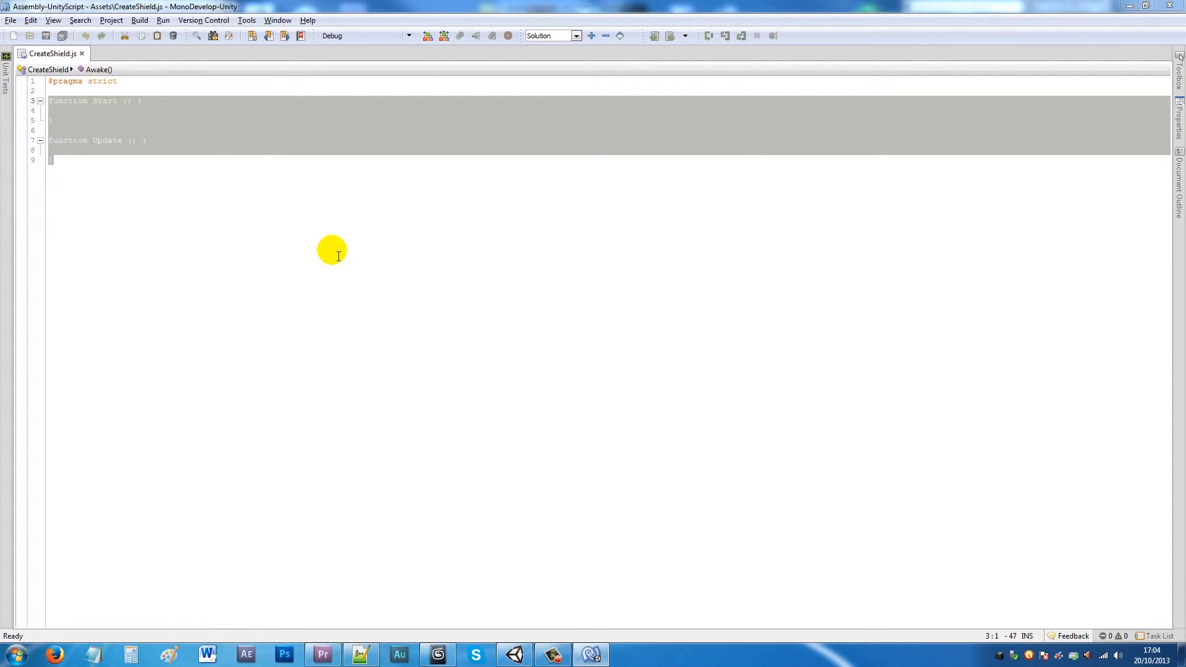
left_click_drag(93, 169, 50, 101)
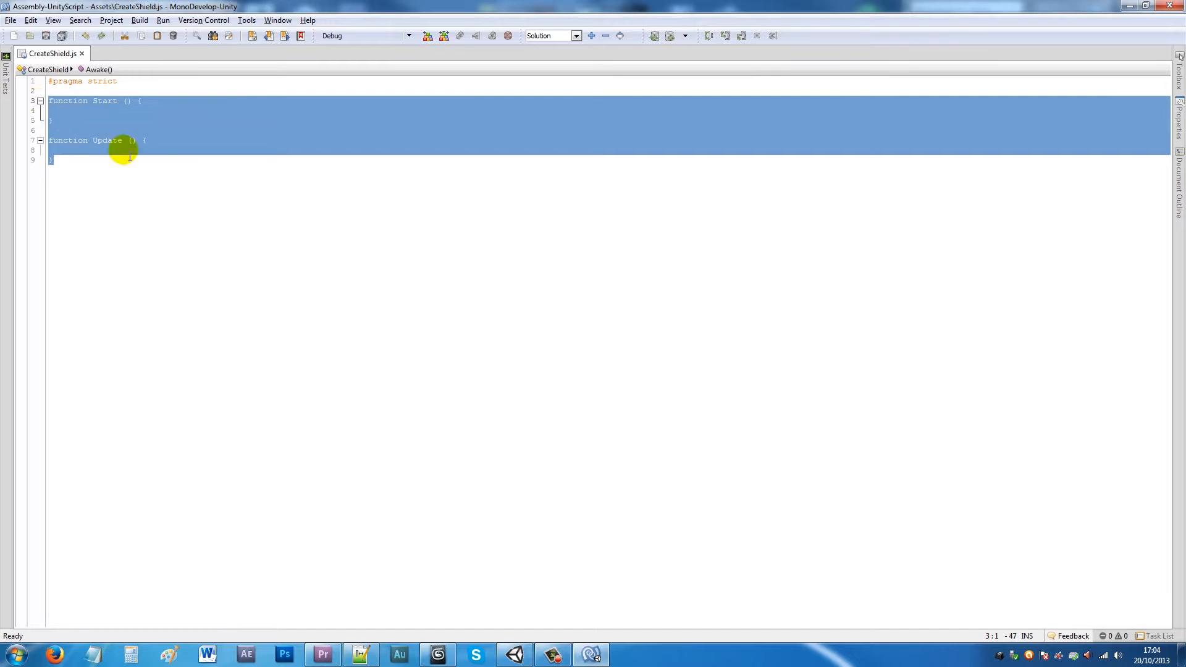
type("var ")
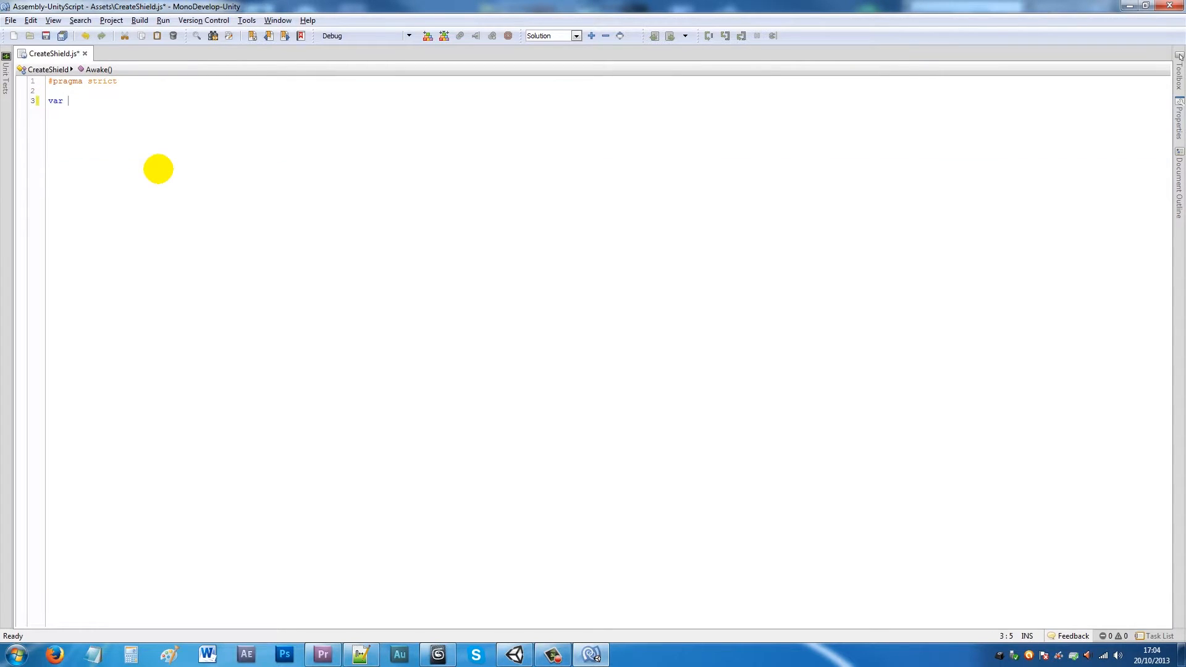
type("player : Transform;")
key("Return")
type("var bull")
key("BackSpace")
key("BackSpace")
type("bbl")
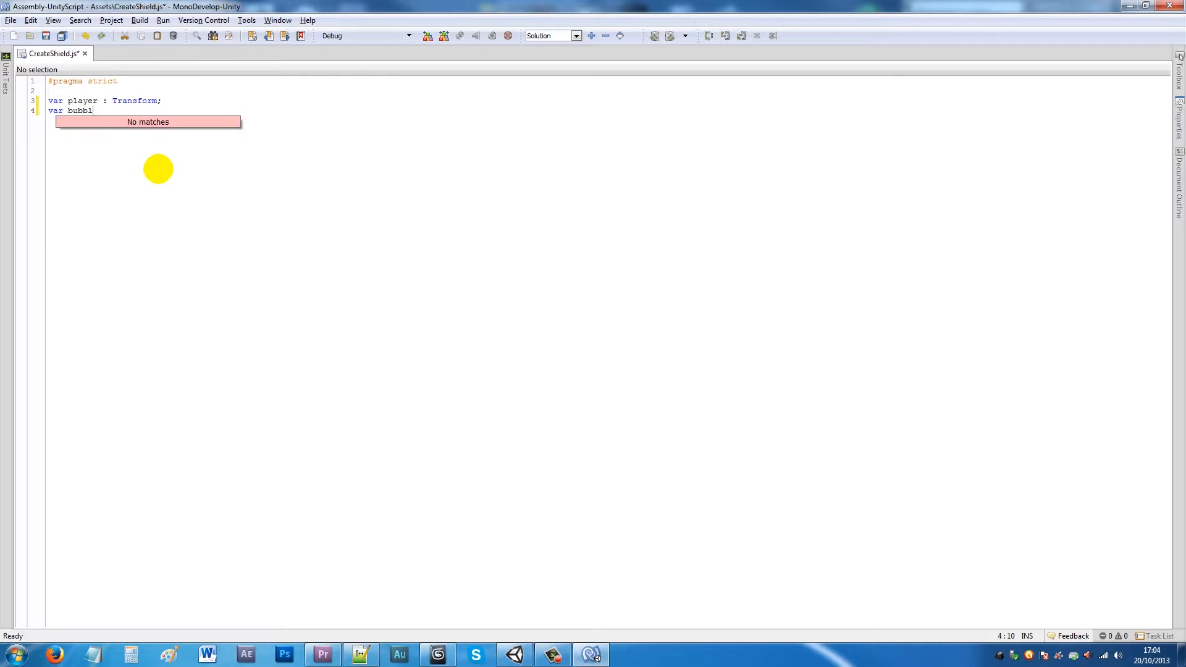
type("eshield : GameObject;")
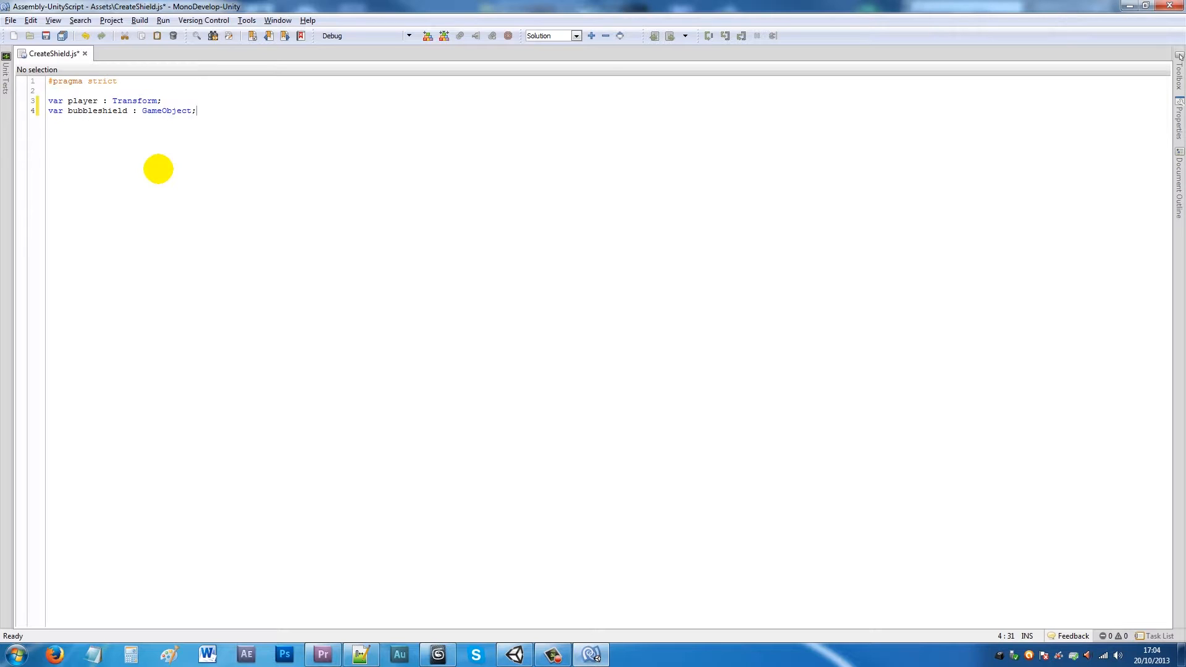
- Declare "var bubbleSound : AudioClip;" below the other variables and capitalize the S so the GameObject variable reads bubbleShield
key("Return")
type("v")
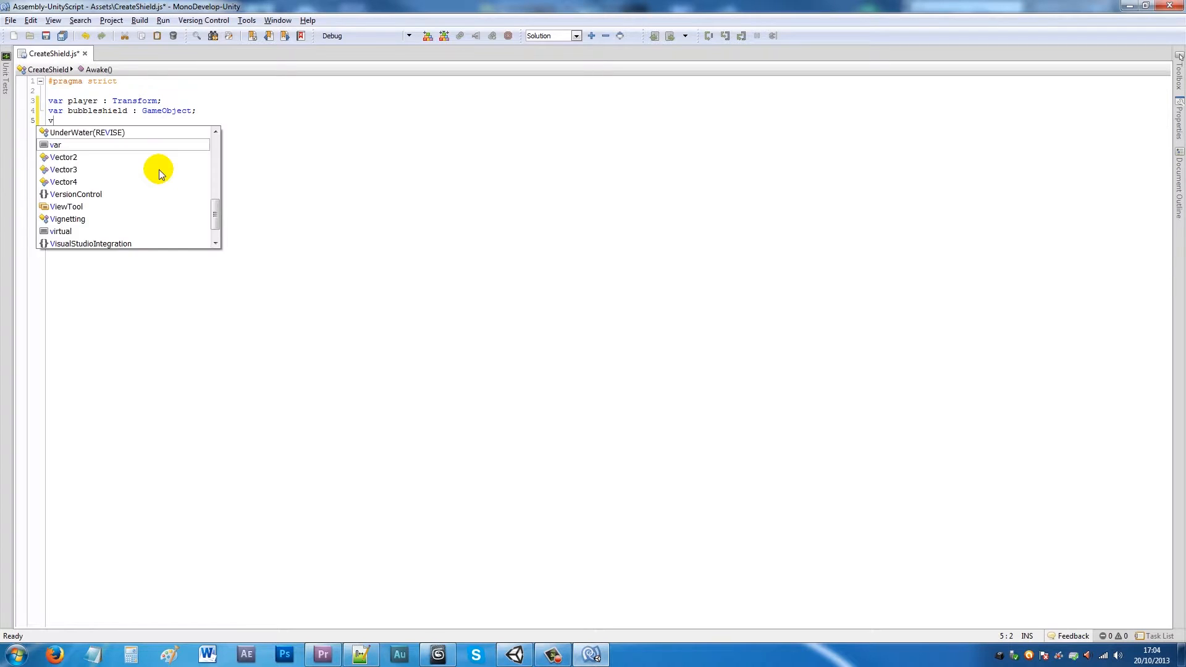
type("ar bubbles")
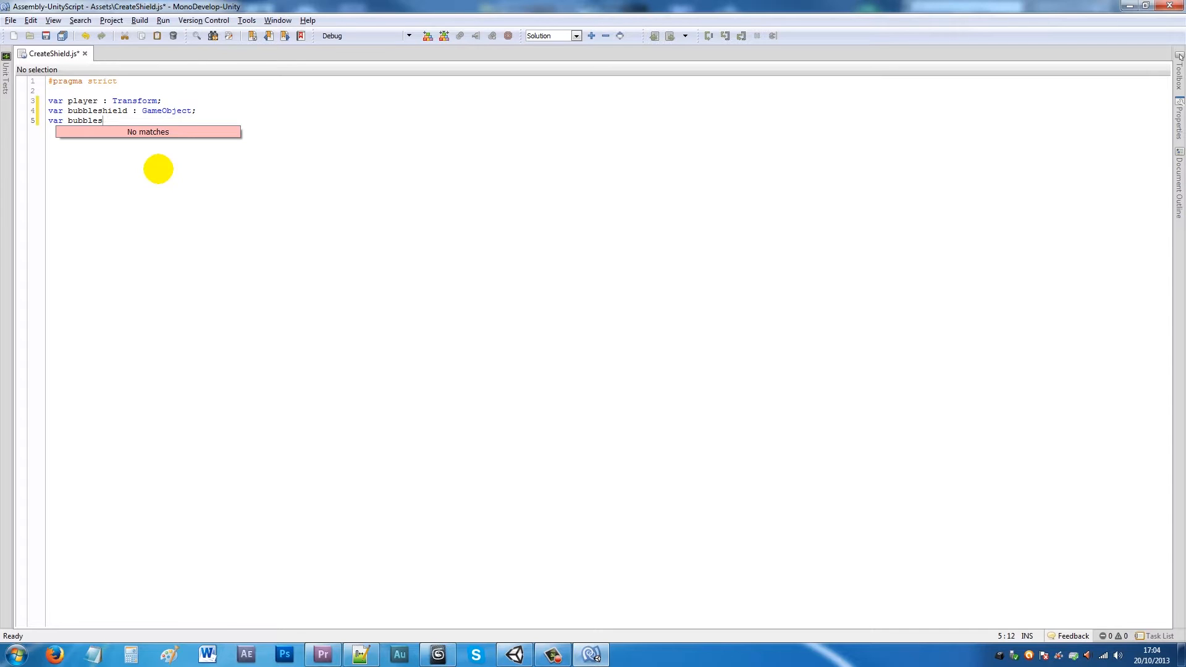
type("oundund : A")
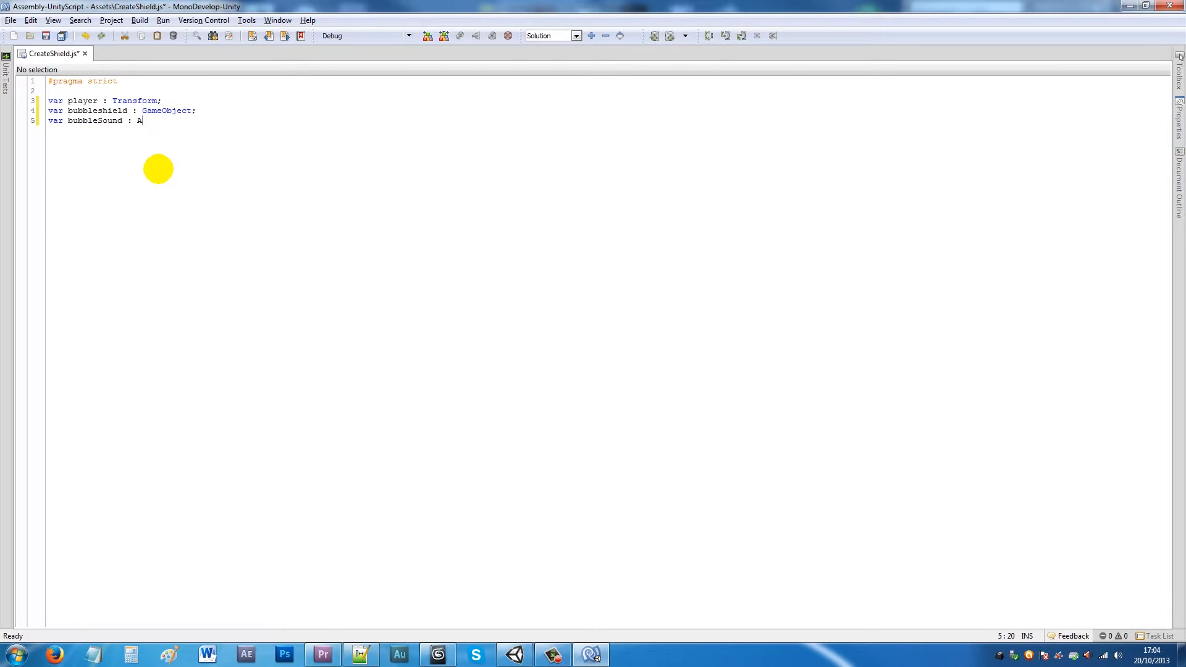
type("udioClip")
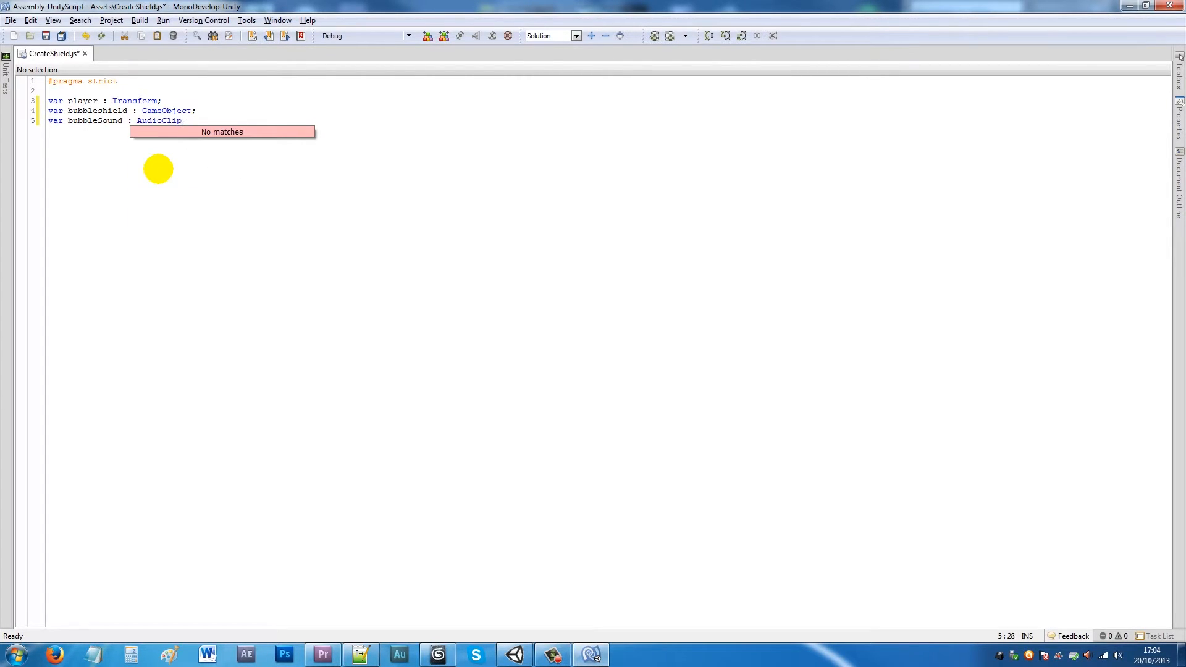
type(";")
left_click(103, 112)
left_click_drag(103, 111, 97, 112)
type("S")
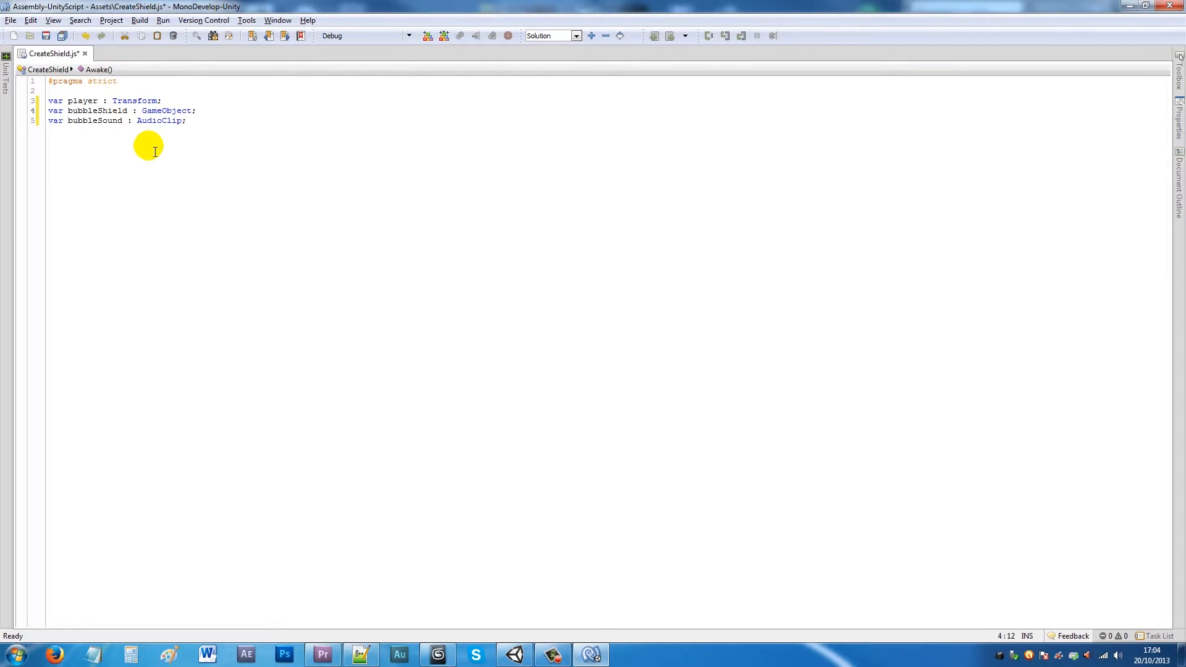
- Add the declaration "private var cloneBubble : GameObject;" below the public variables, separated by a blank line
left_click(197, 130)
key("Return")
key("Return")
type("private var cloneBubble : GameObject;")
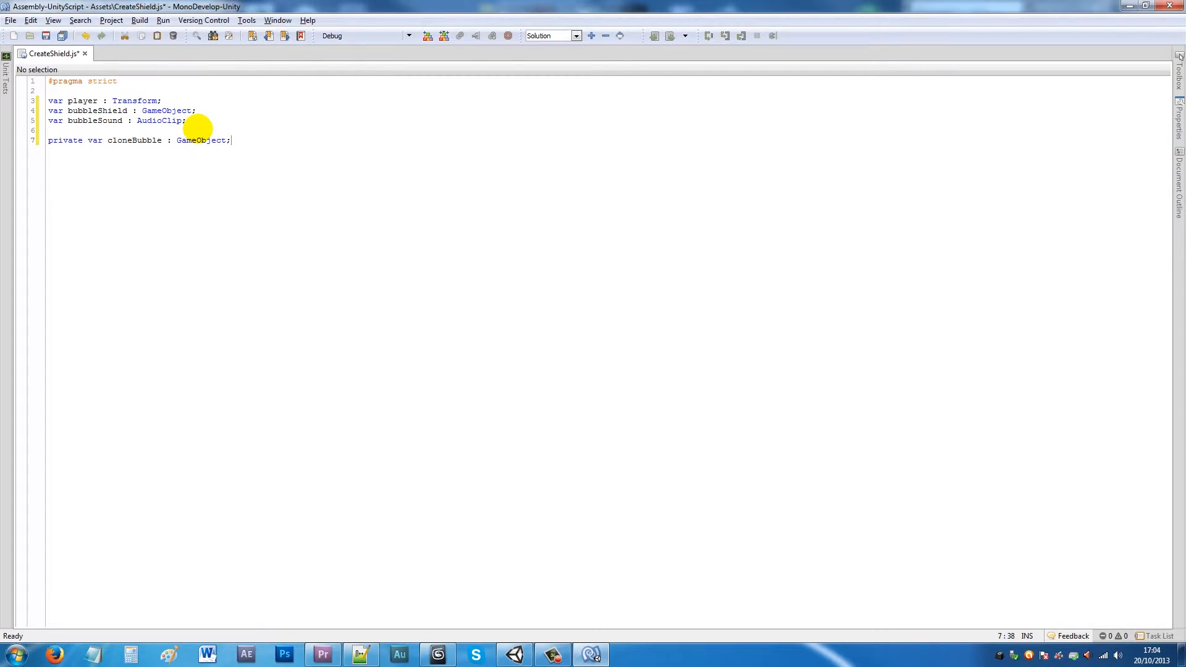
- Declare "private var canSpawn : boolean = true;" and "private var timeUntilNextSpawn : float;" under cloneBubble
key("Return")
type("private va")
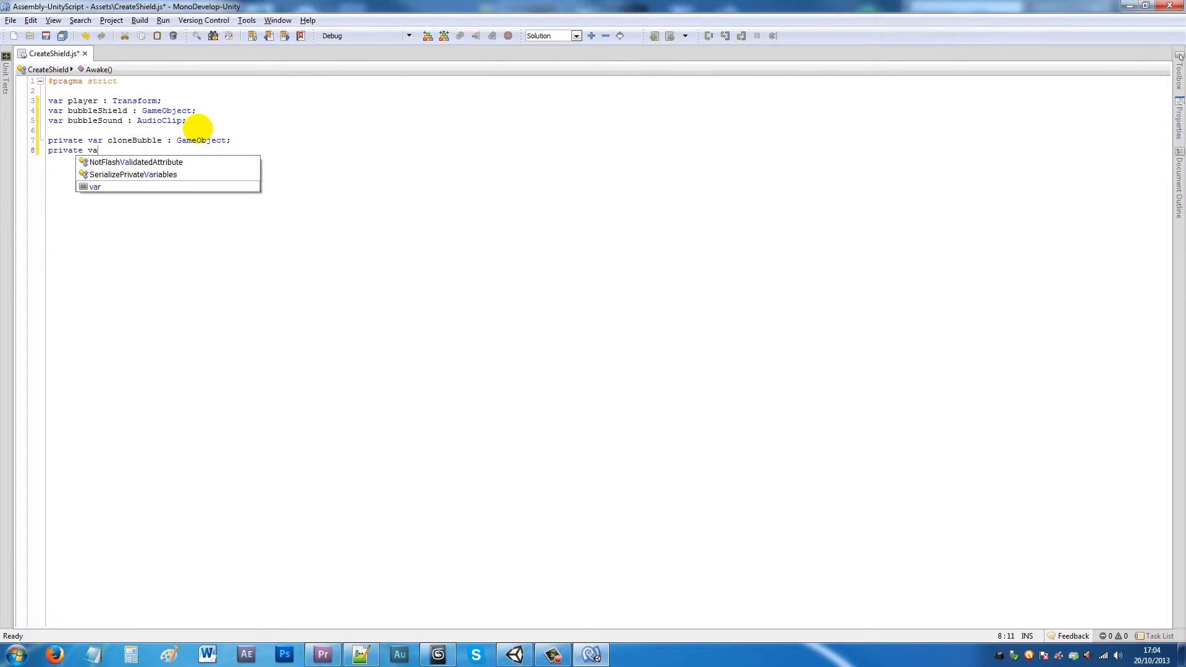
type("r canSpawn : ")
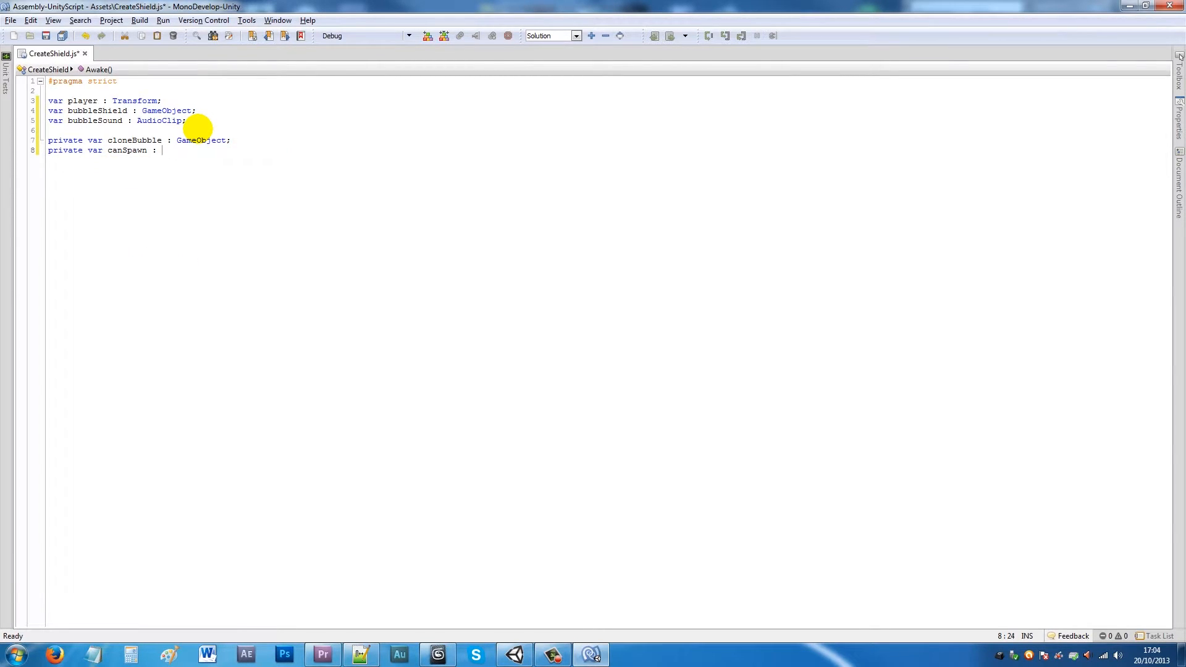
type("boolea")
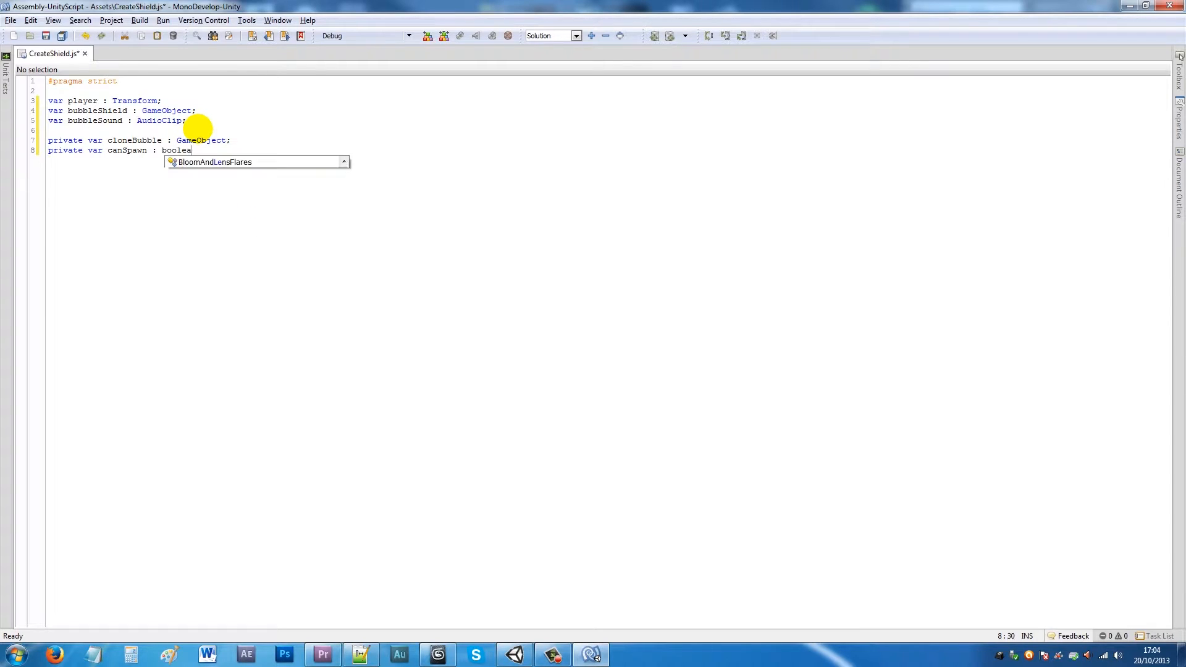
type("n = true;")
key("Return")
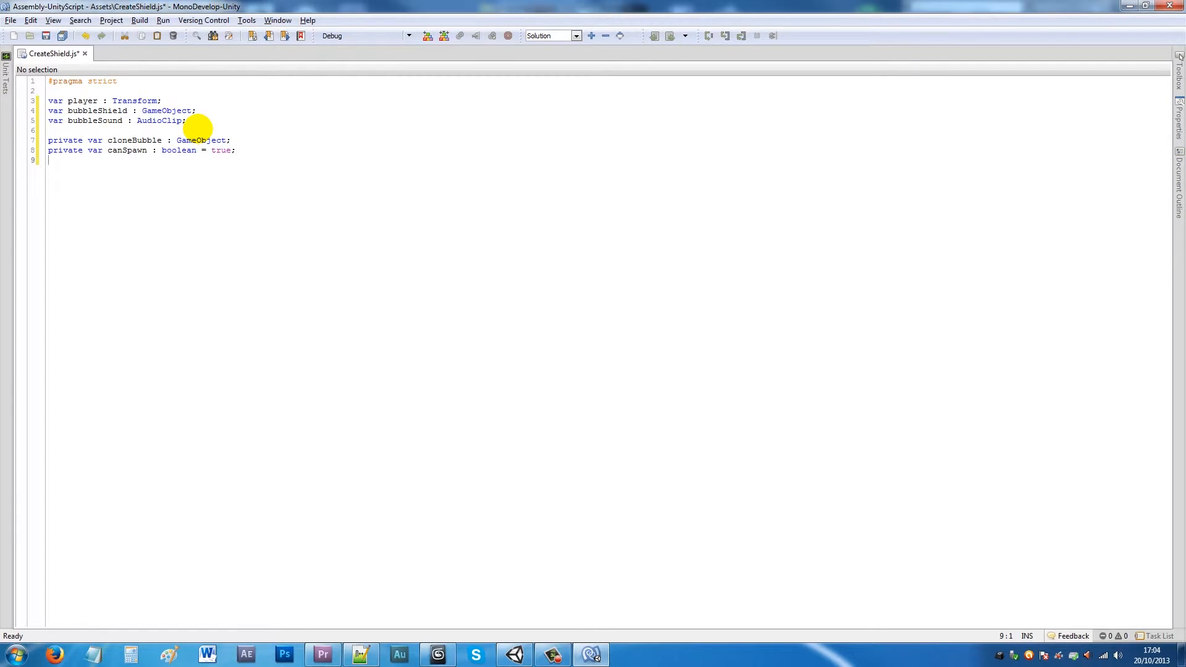
type("private var time")
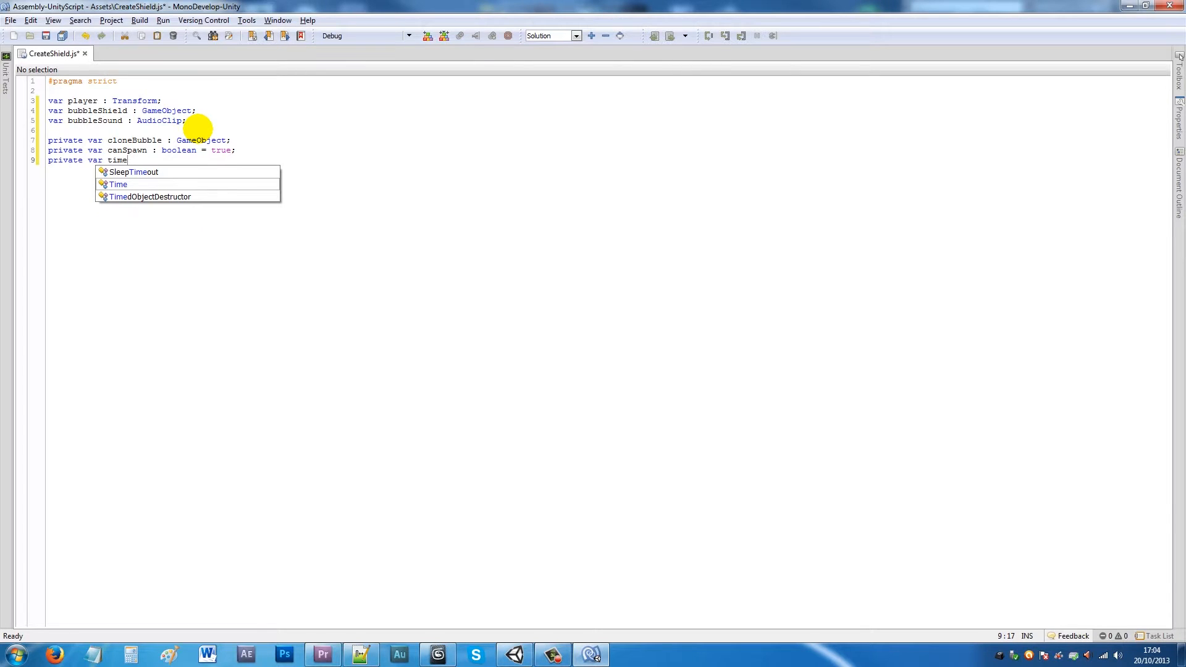
type("UntilNextSpawn : float;")
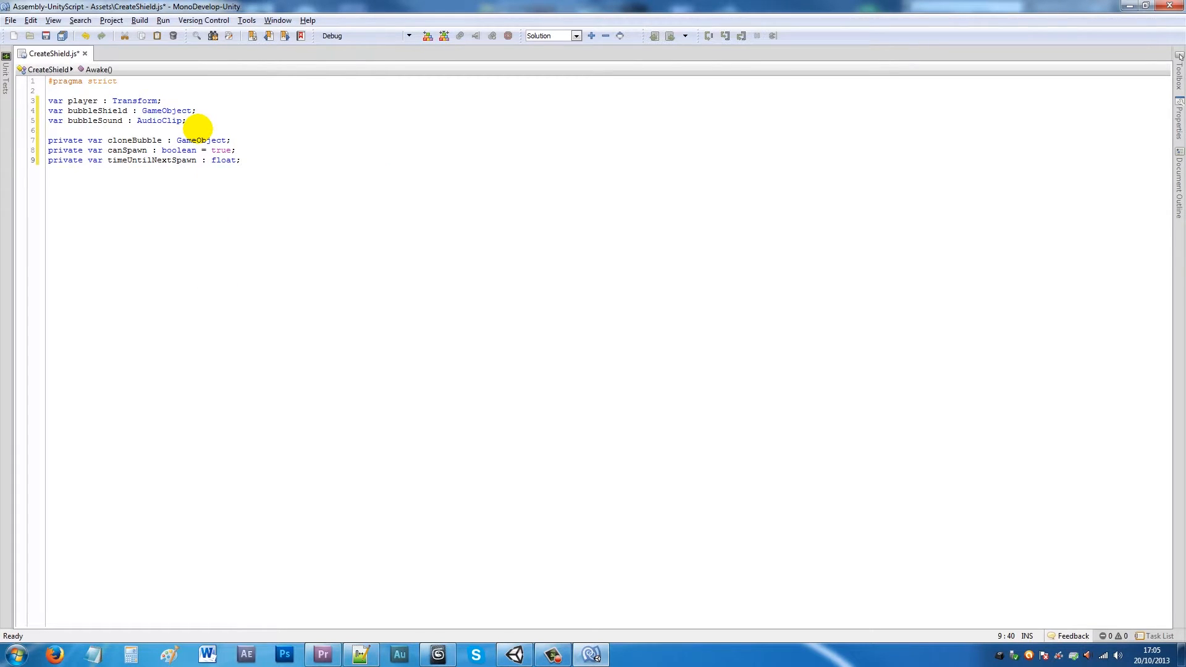
- Add an empty "function Update()" with its braces below the variable declarations
key("Return")
key("Return")
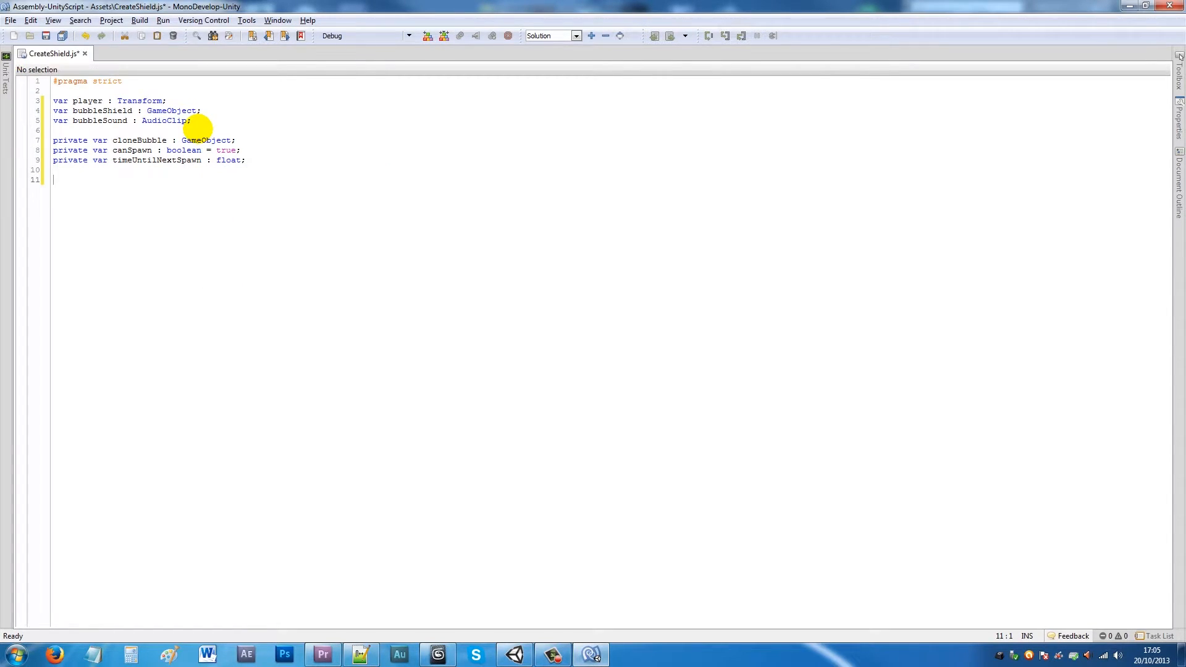
type("function Update()")
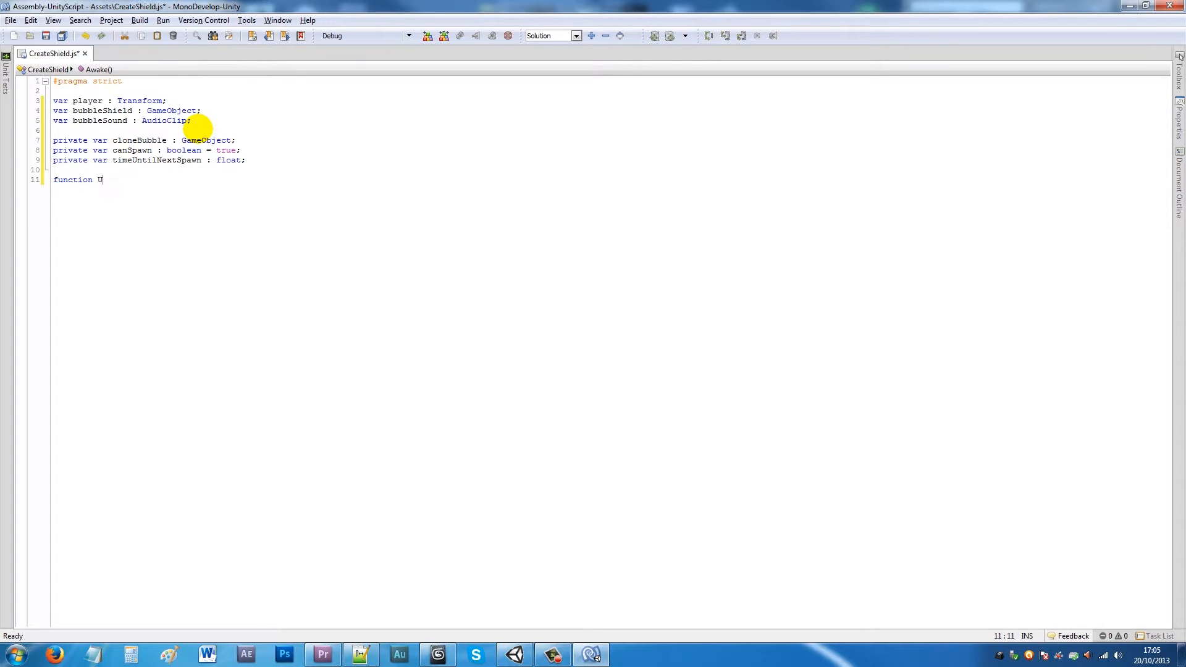
key("Return")
type("{")
key("Return")
type("}")
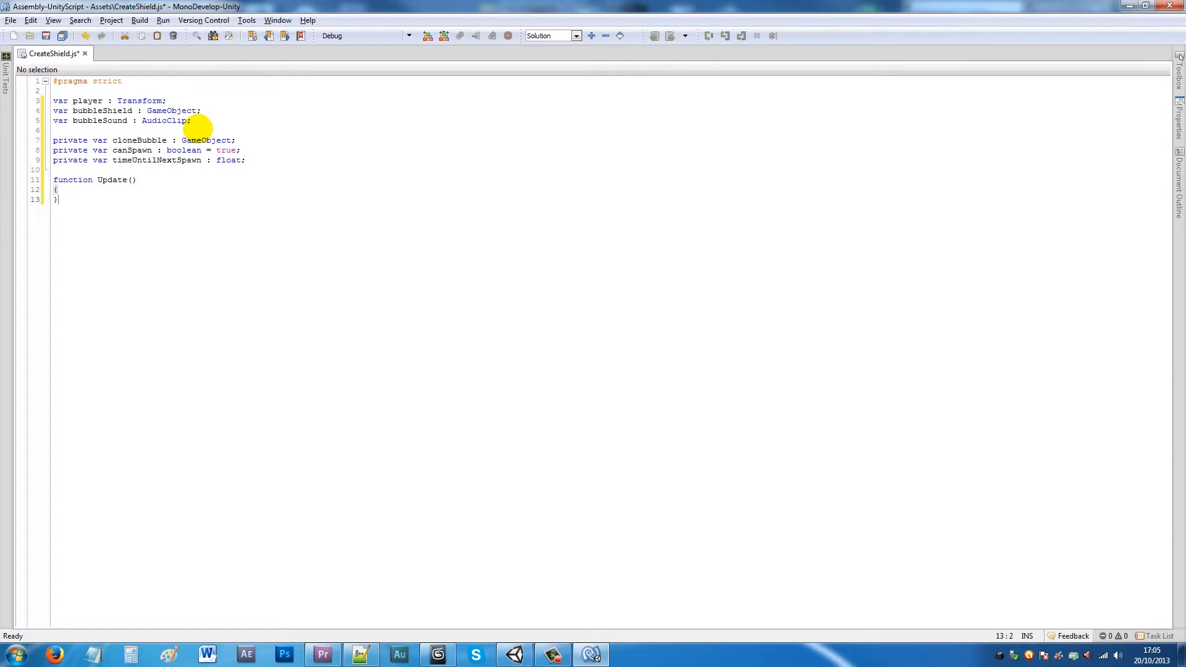
- Inside Update, add the block "if(canSpawn && Input.GetKeyDown(KeyCode.B))" with its own braces
key("Up")
key("Return")
type("if(canSpawn &&")
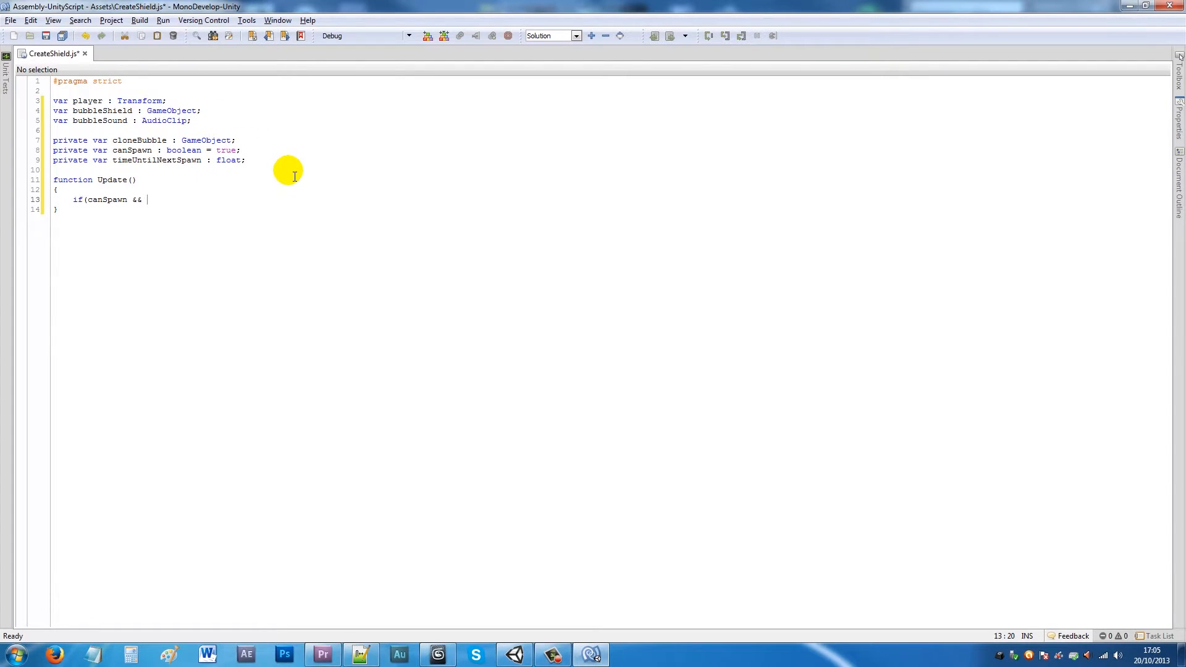
type("Input.Get")
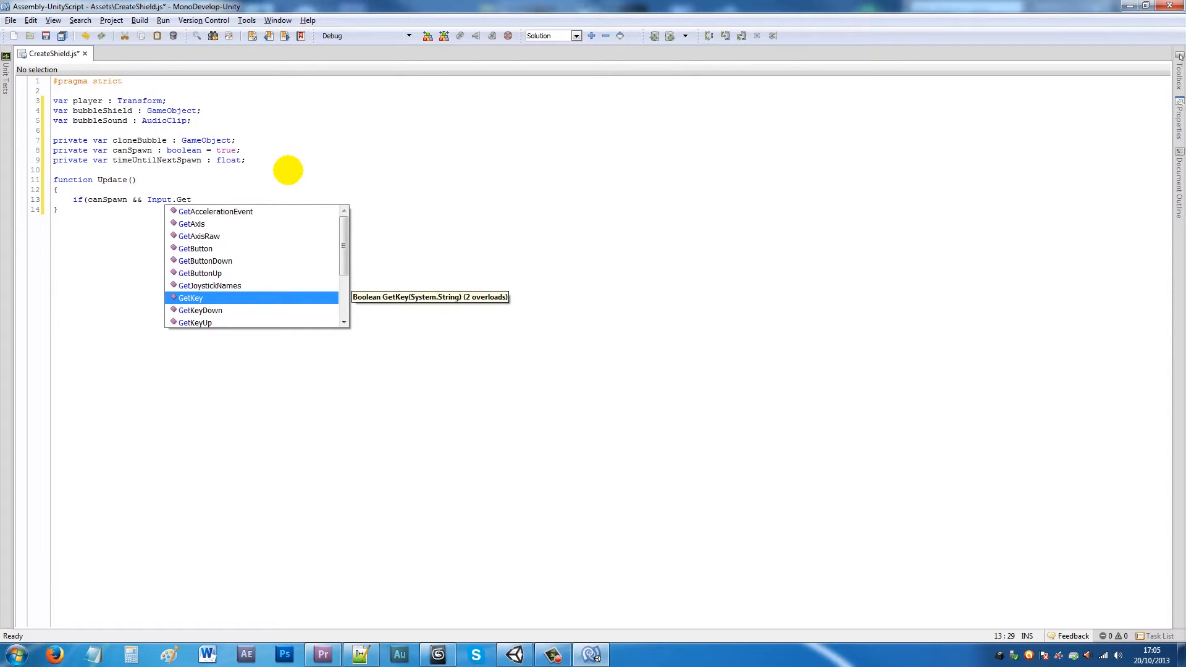
key("Down")
key("Return")
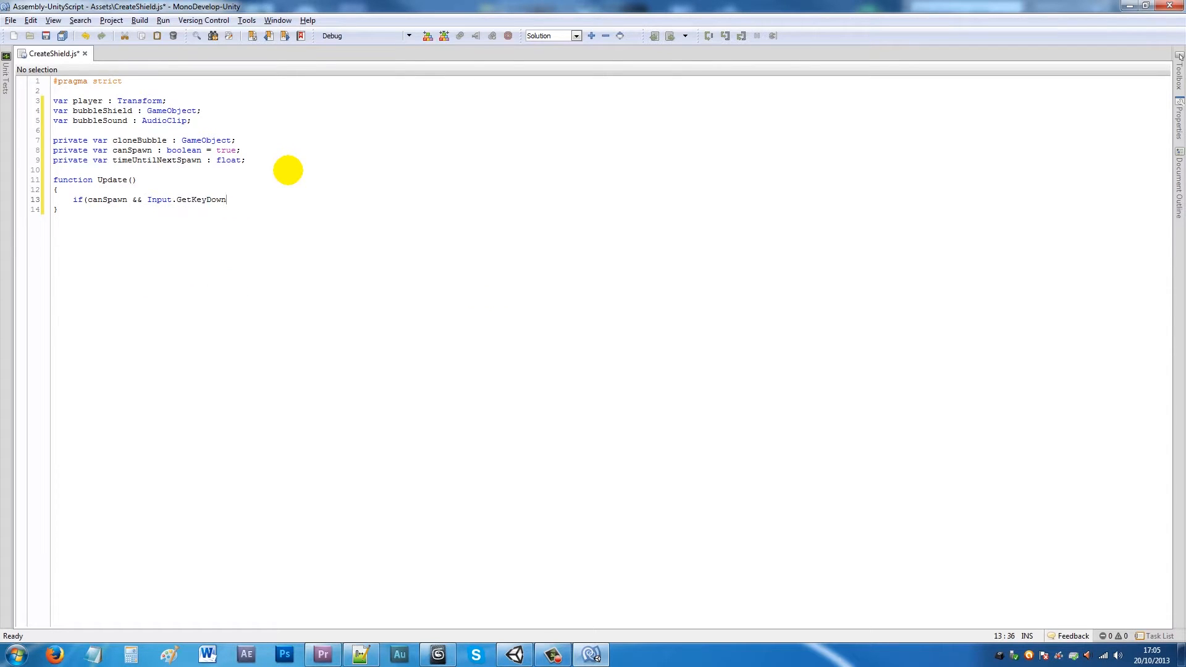
type("(Key")
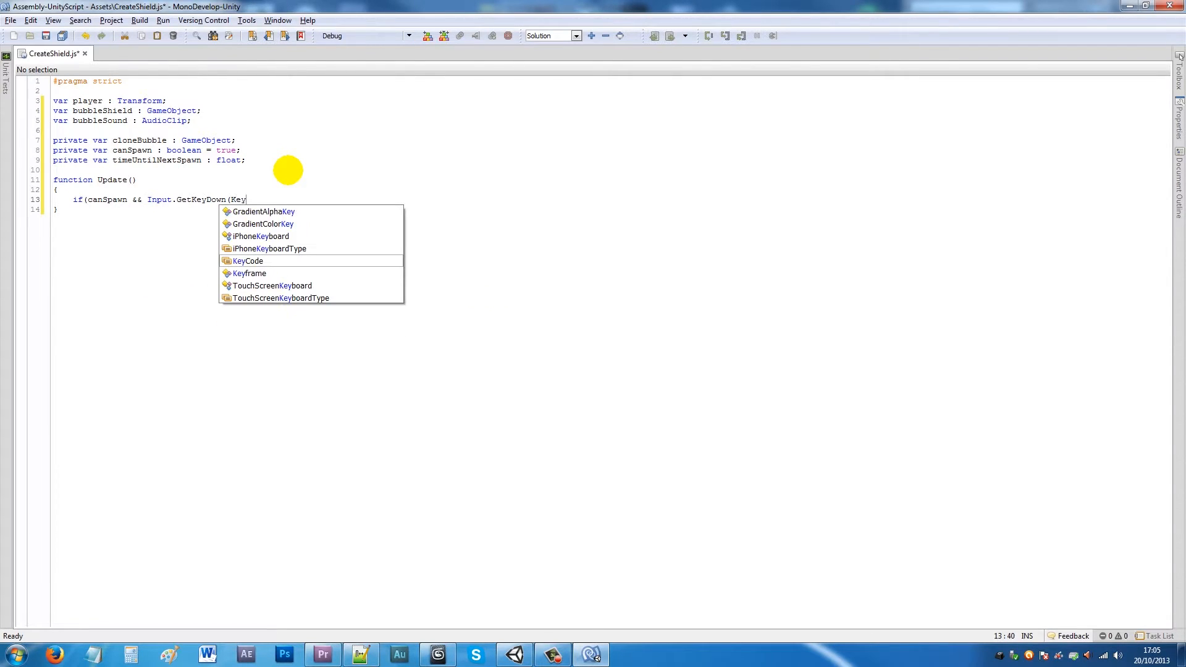
key("Return")
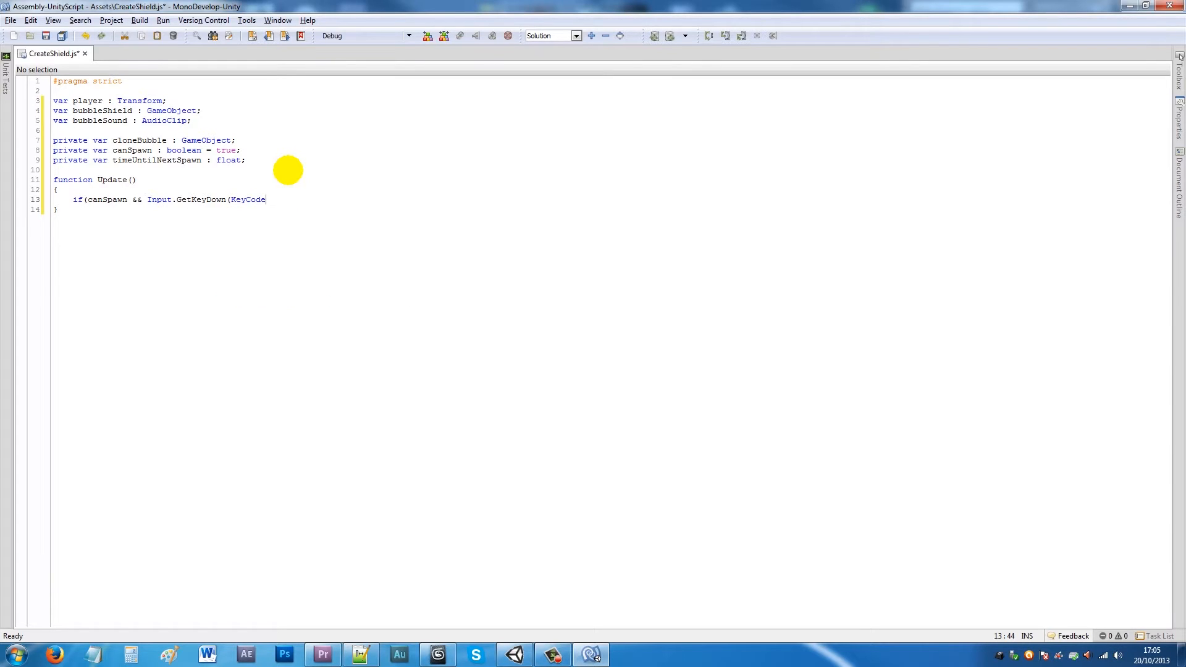
type(".B")
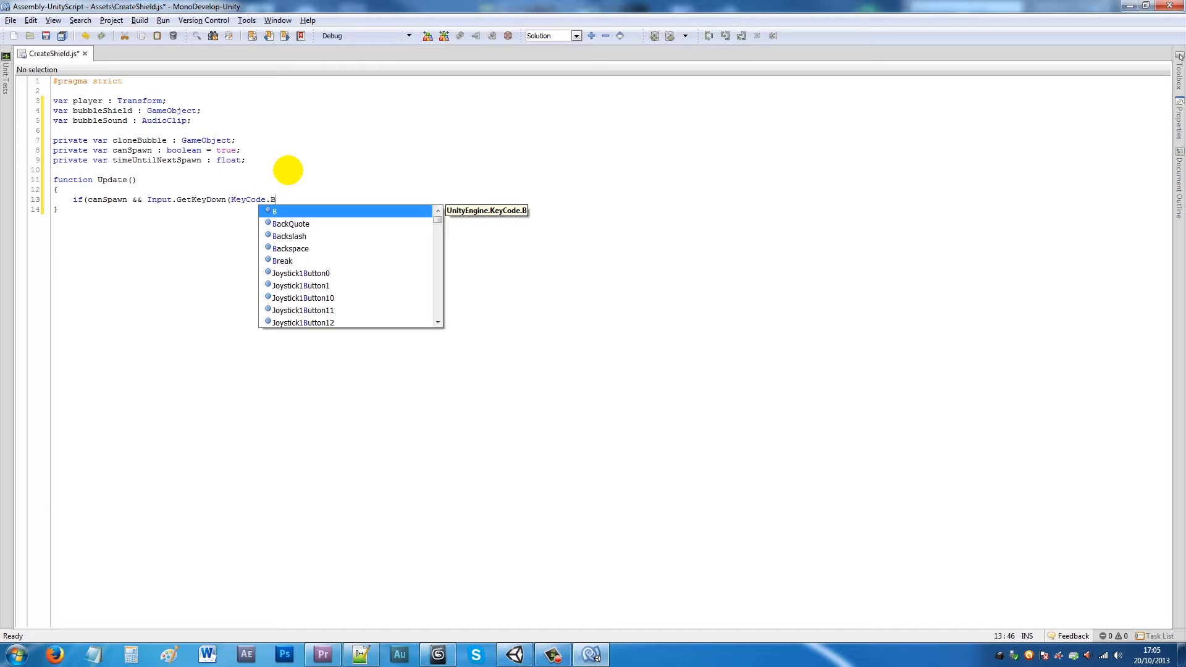
type("))")
key("Return")
type("{")
key("Return")
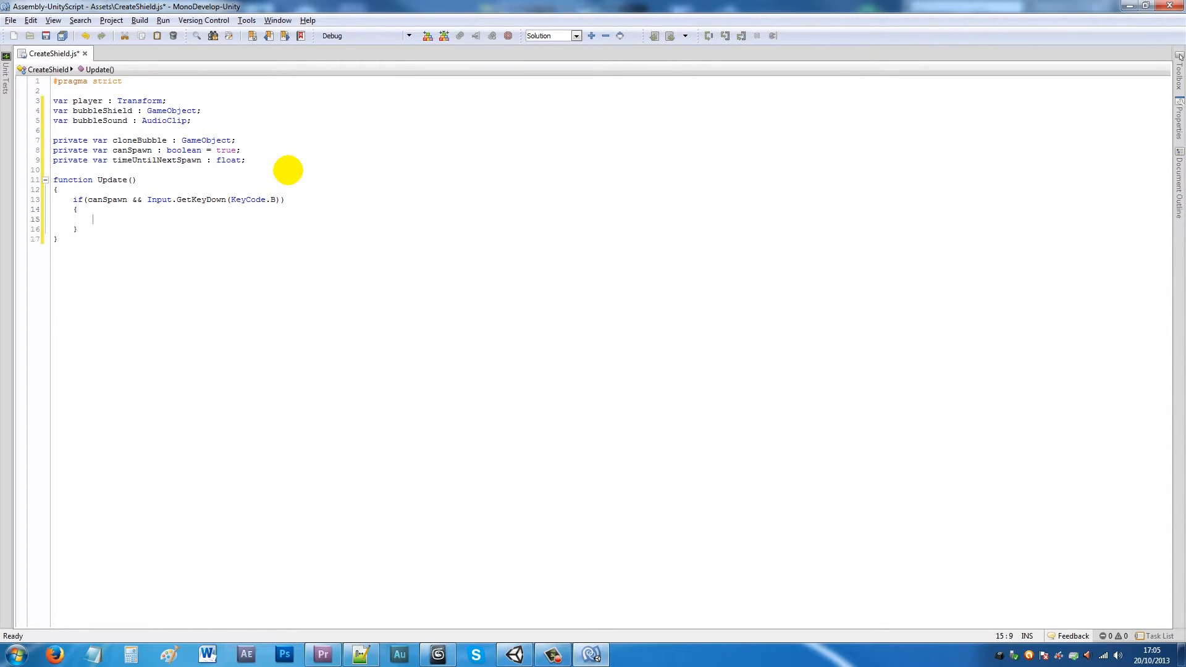
- Inside the B-key if block, add the line "cloneBubble = Instantiate(bubbleShield);"
type("cl")
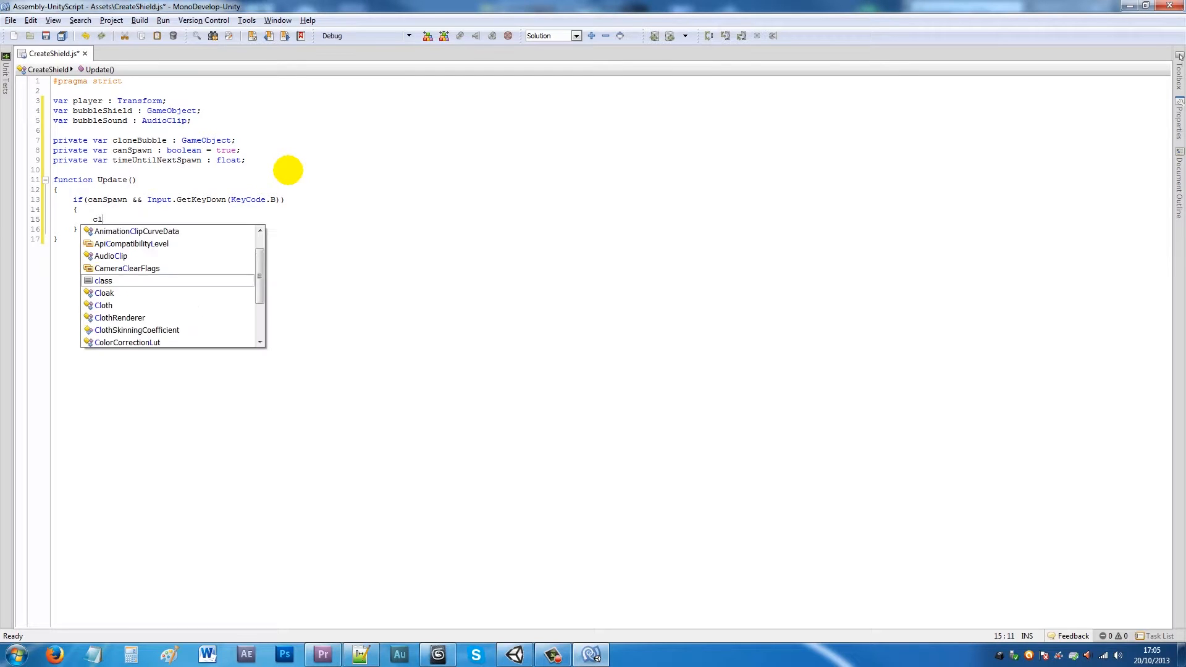
type("oneBubb")
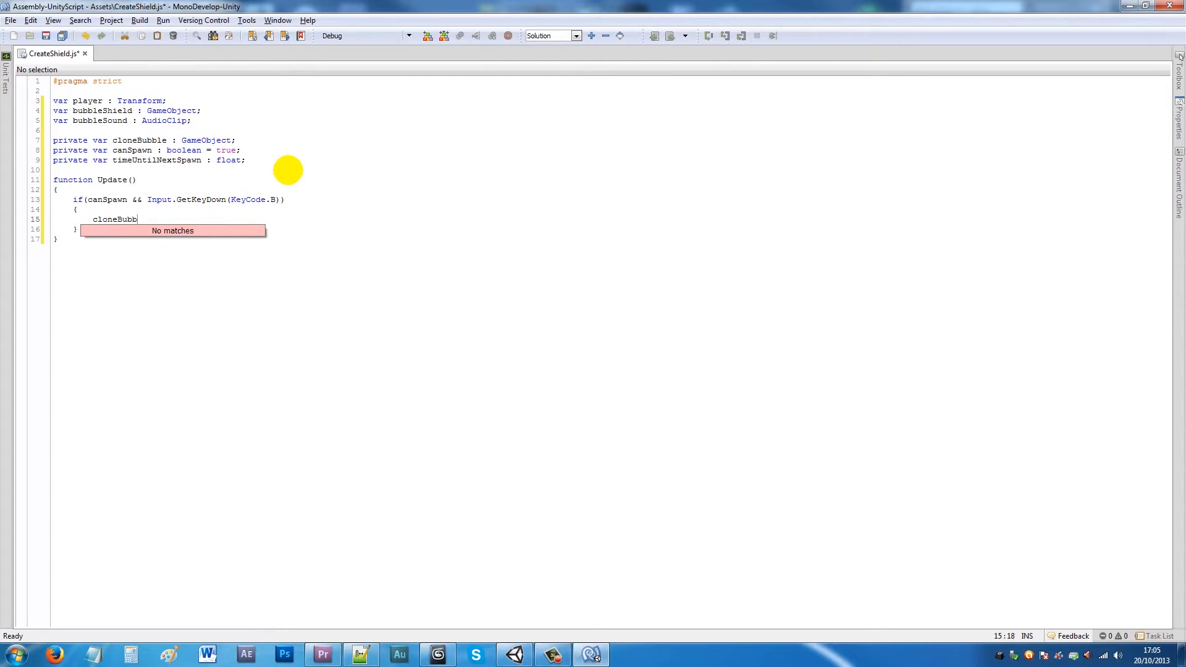
type("le = ")
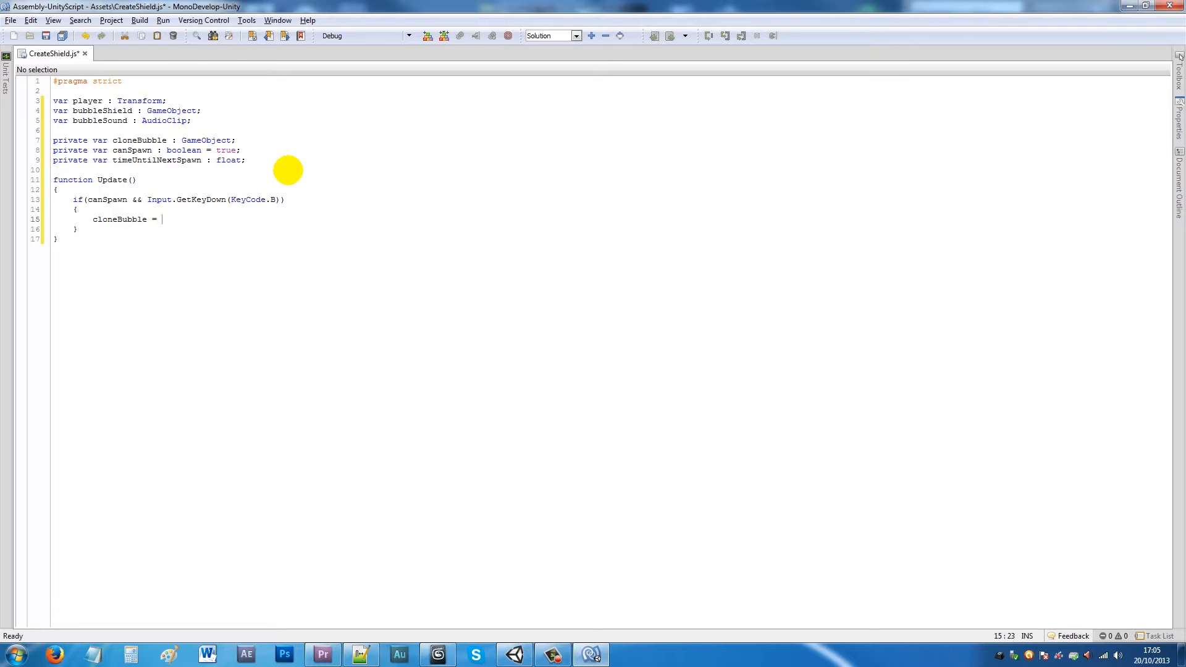
type("Inst")
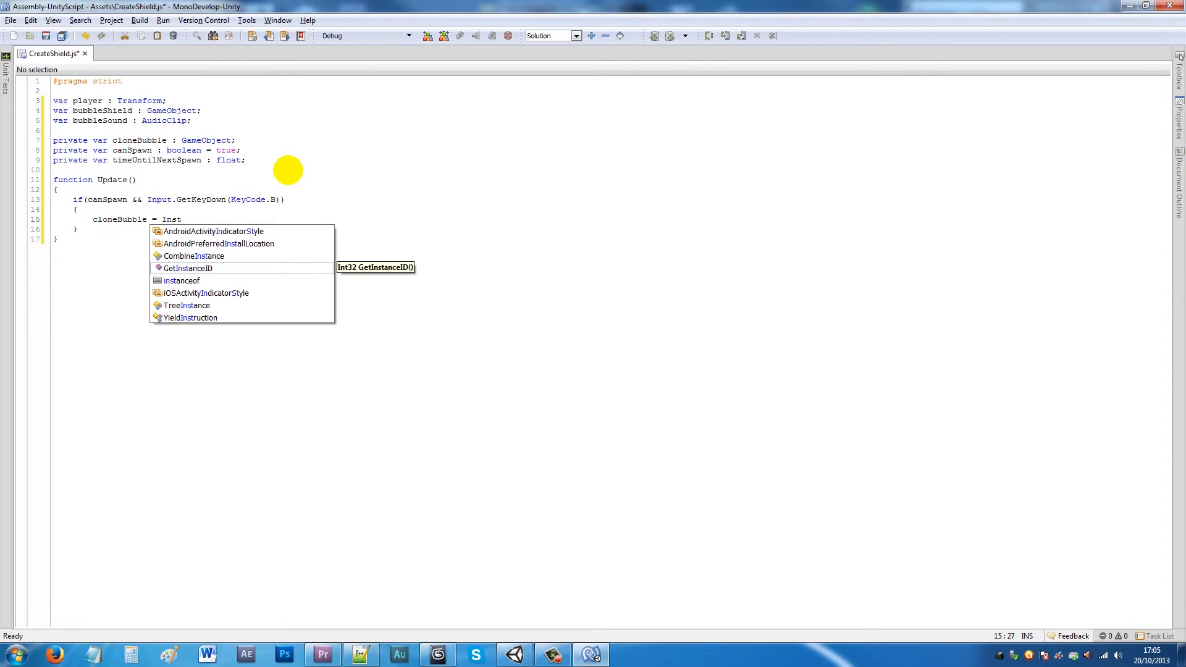
type("antiate")
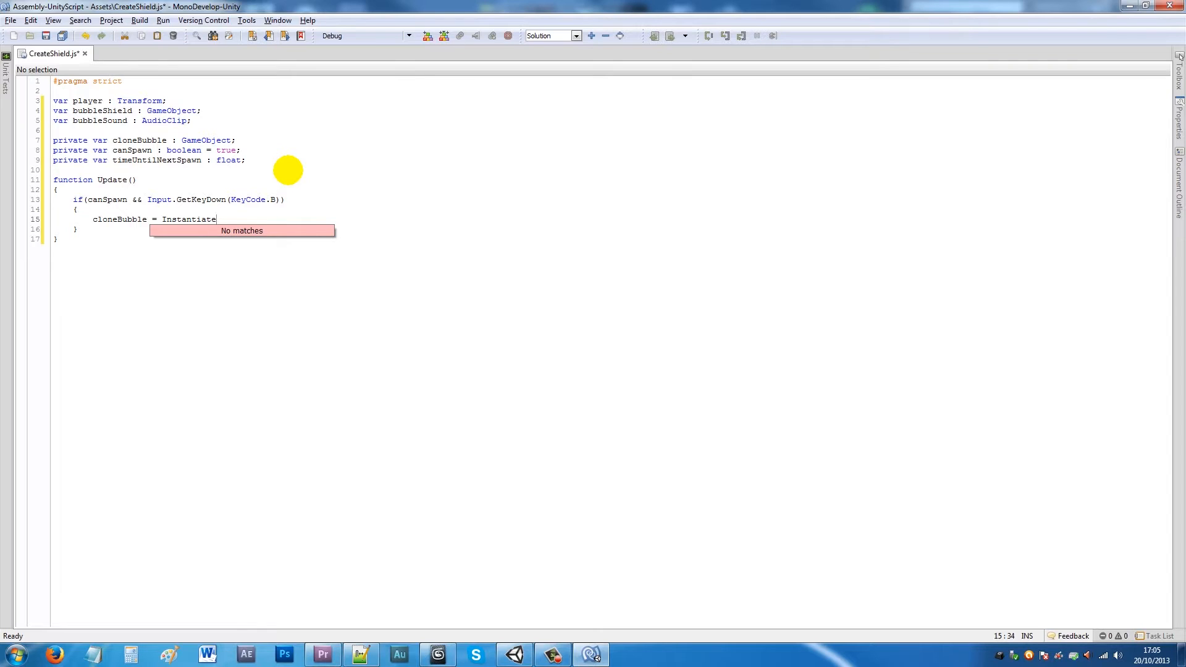
type("(bubbleShield);")
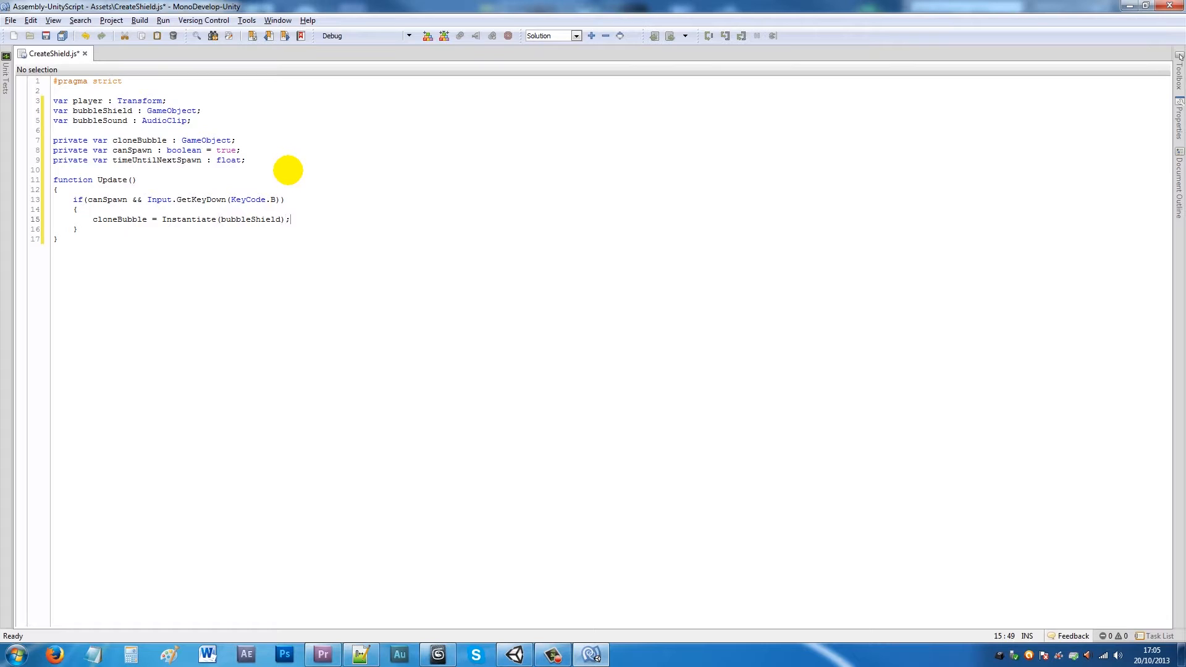
- Below the Instantiate line, add "cloneBubble.transform.position = player.position + Vector3(0,-2,0);"
key("Return")
type("cl")
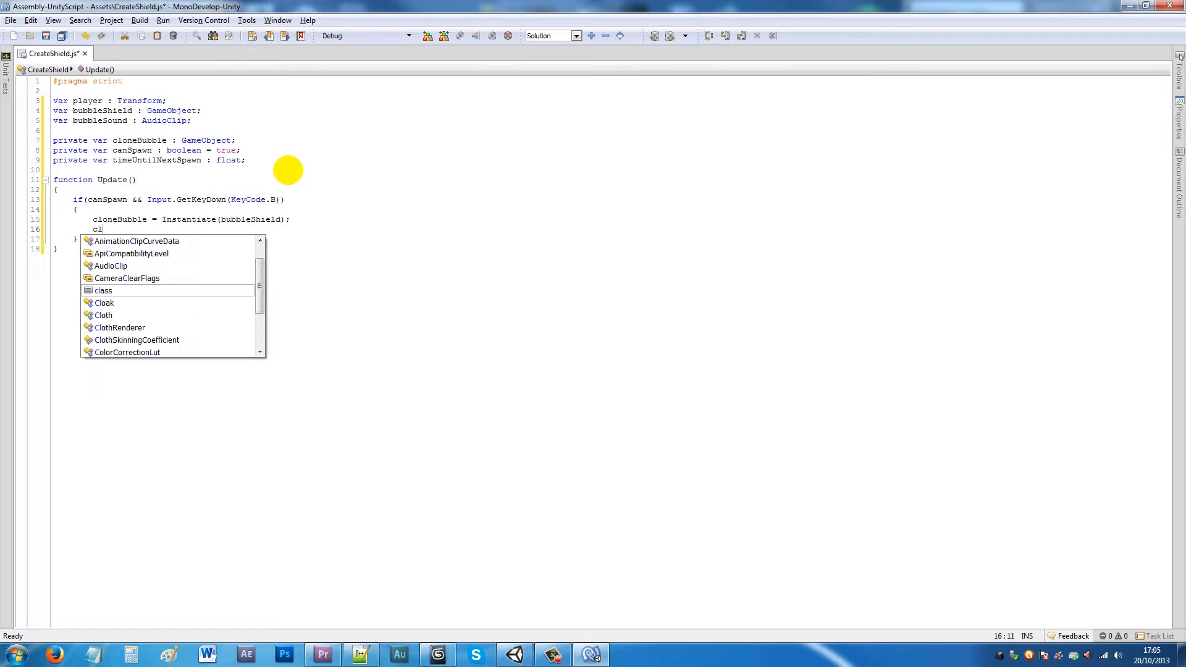
type("oneBubble")
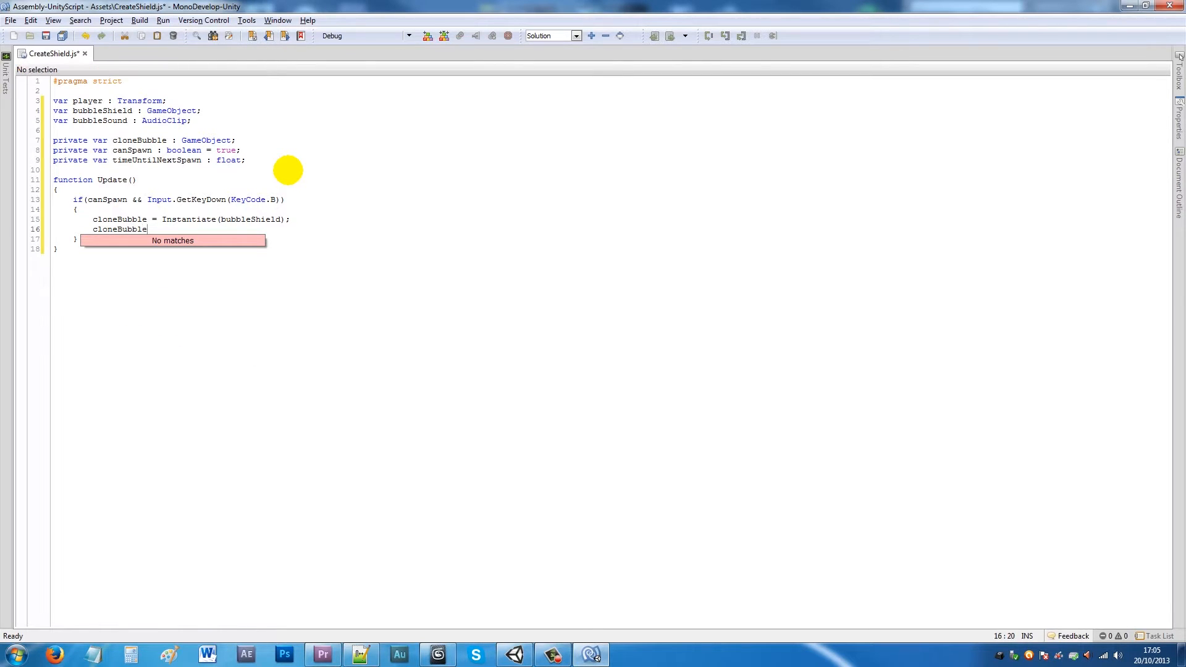
type(".transform")
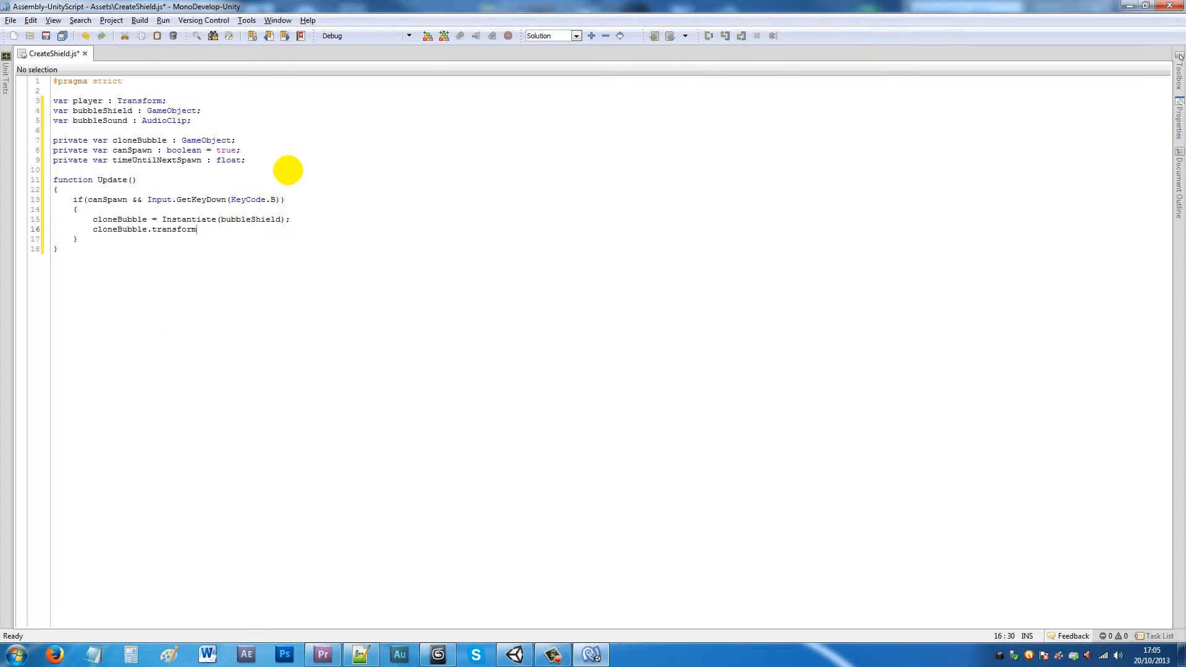
type(".position = player.position")
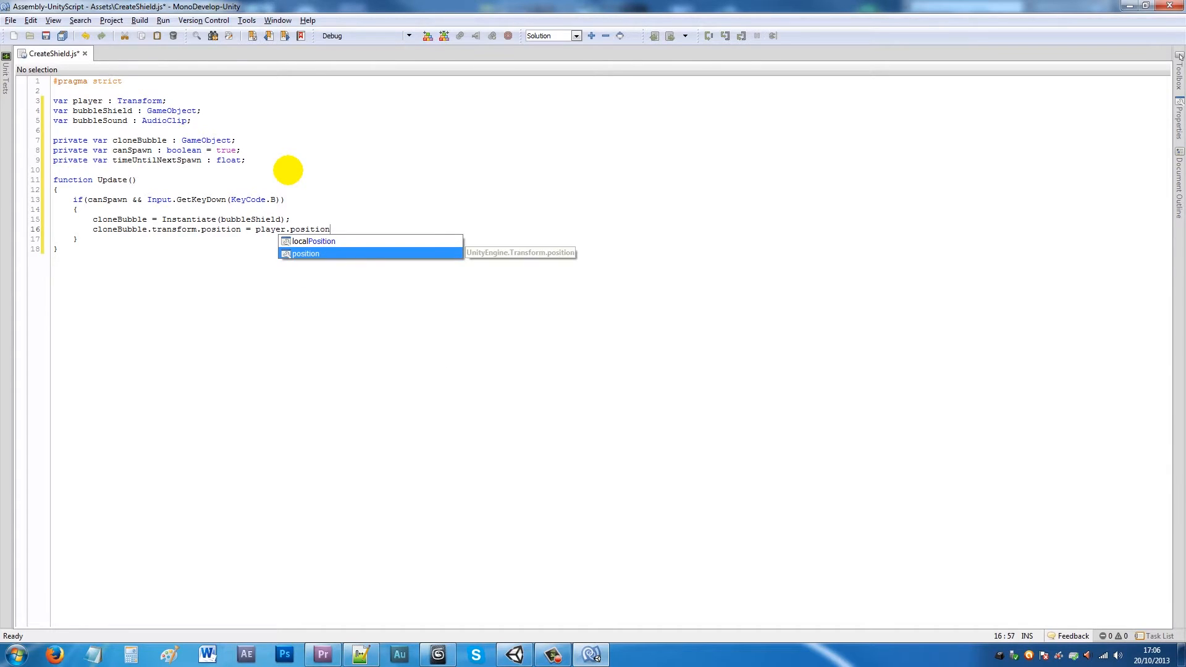
key("Return")
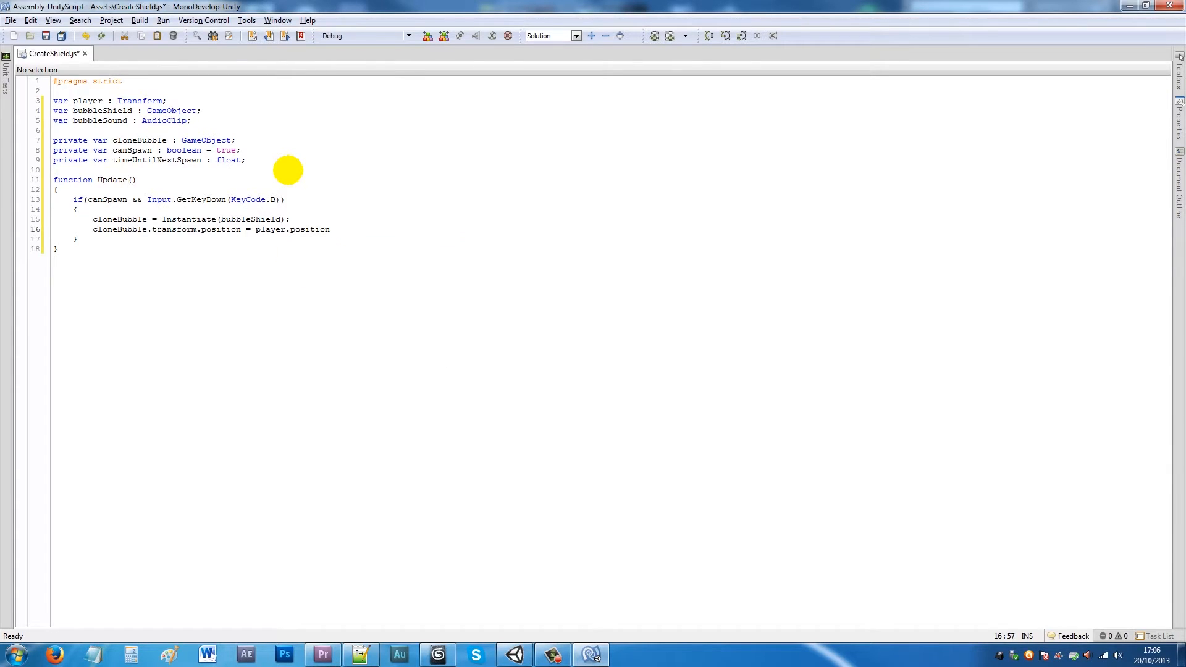
type("+ Vector ")
type("0,-2,0);")
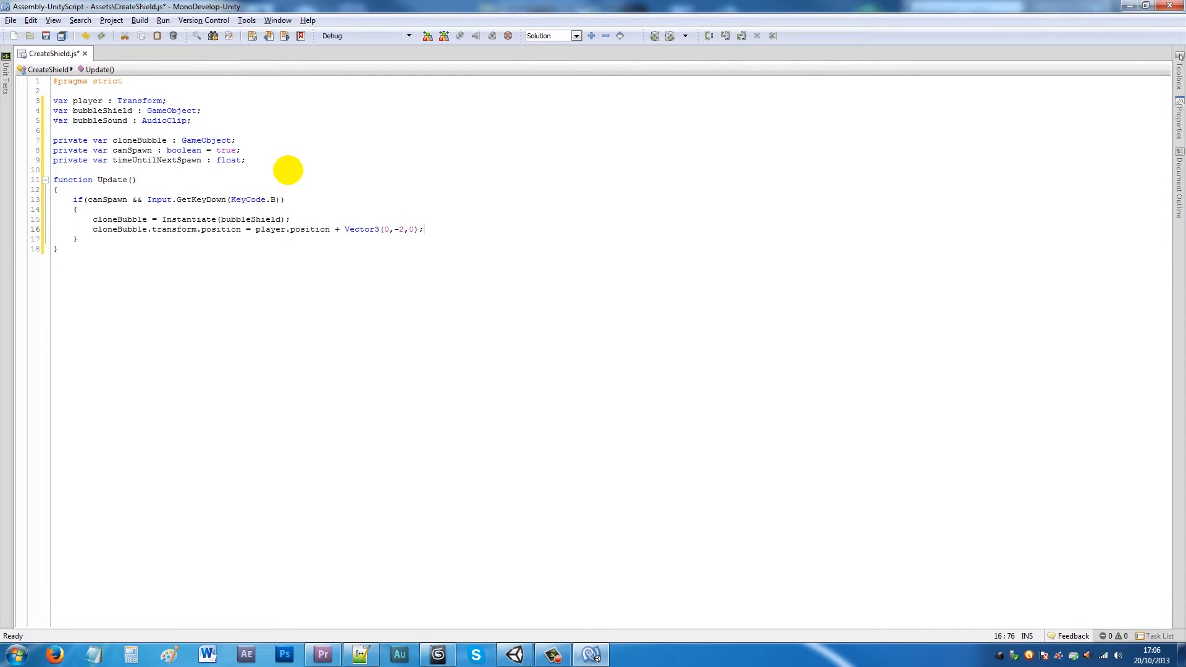
- Add "canSpawn = false;" and "timeUntilNextSpawn = 0.0;" below the position line in the same block
key("Return")
type("canSpawn = false;")
key("Return")
type("timeU")
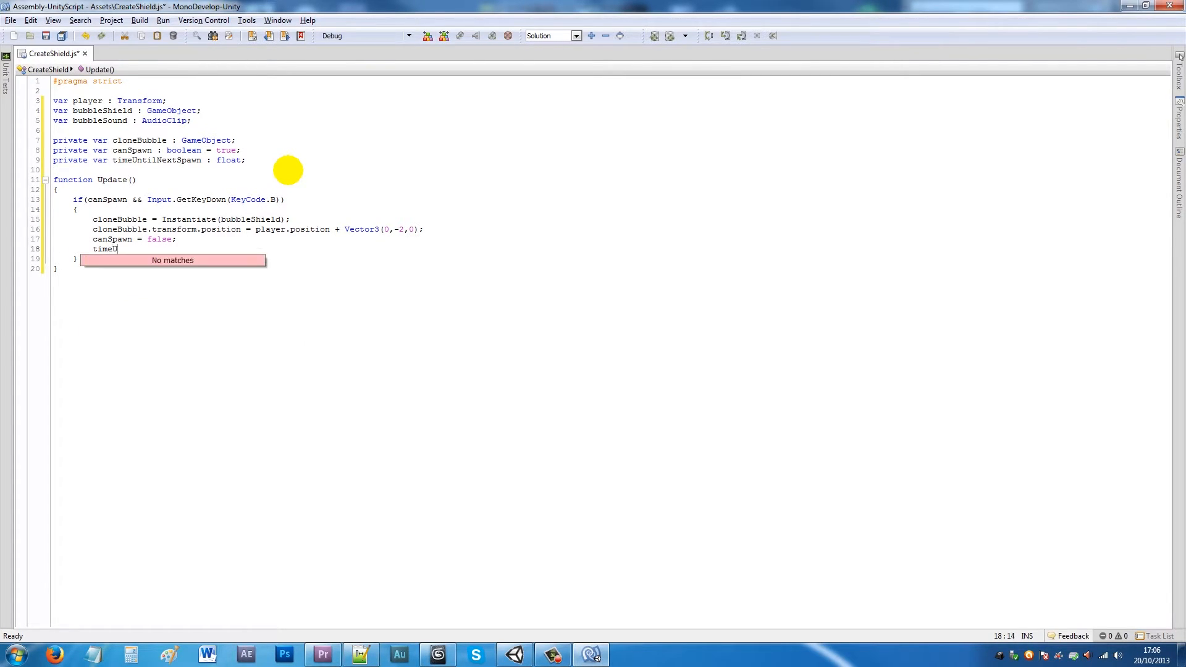
type("ntilNextSpawn")
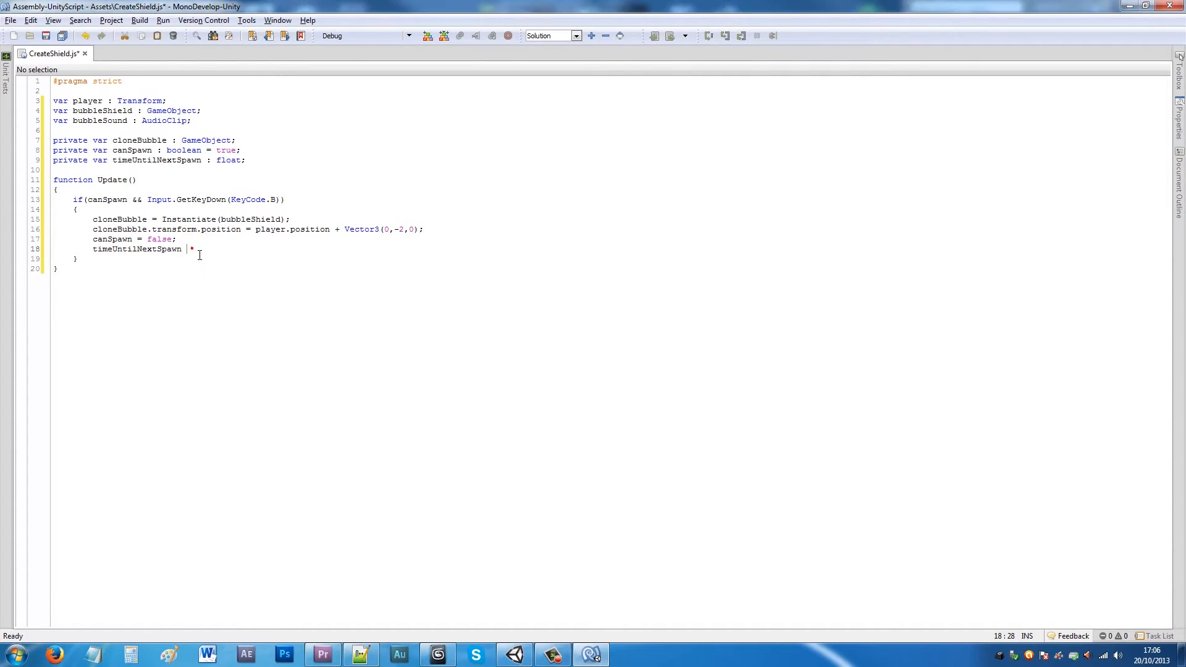
type("= 0.0;")
- Add "audio.PlayOneShot(bubbleSound);" as the last line of the B-key block
key("Return")
type("audio.")
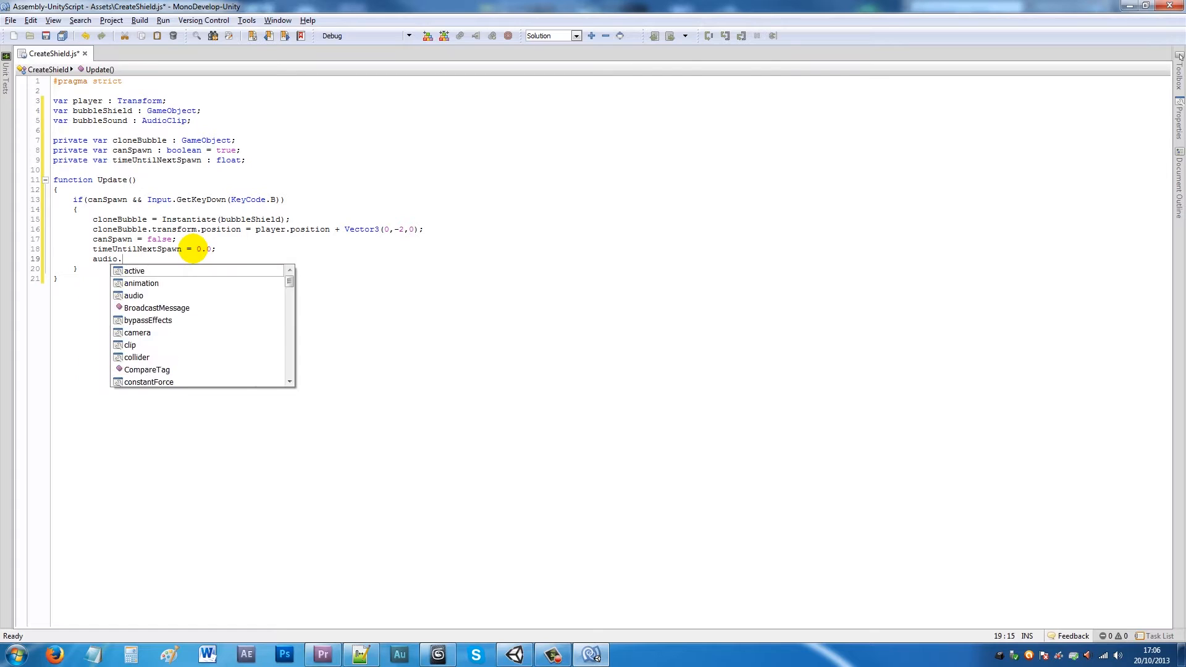
type("PlayOneShot")
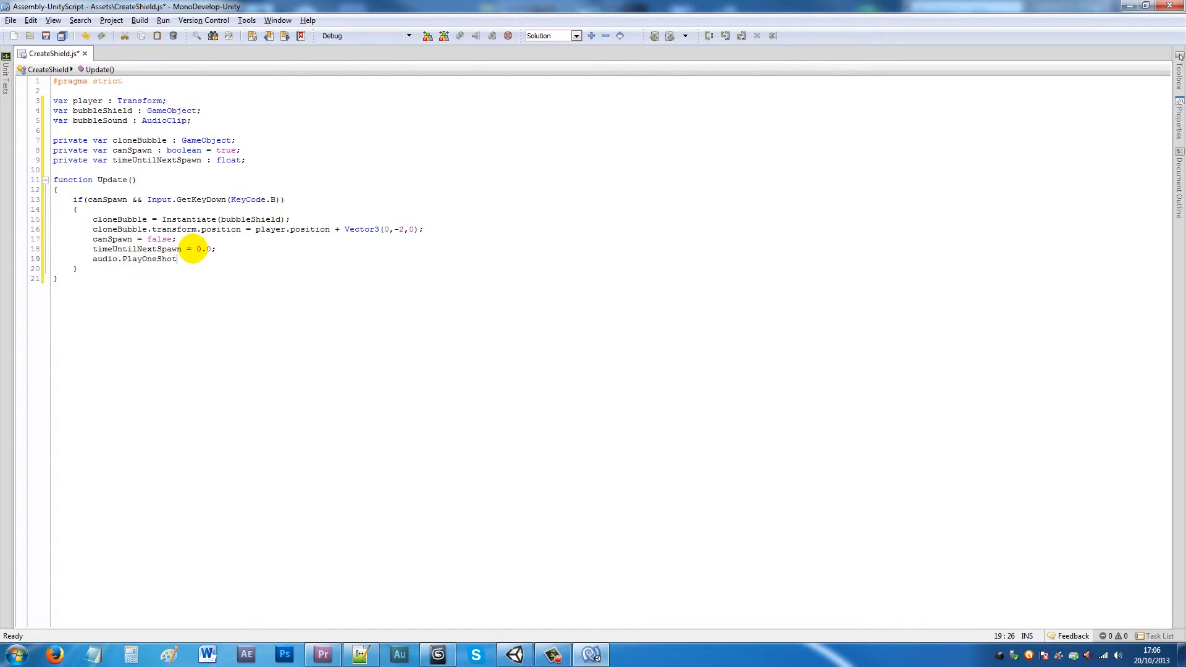
type("(bu")
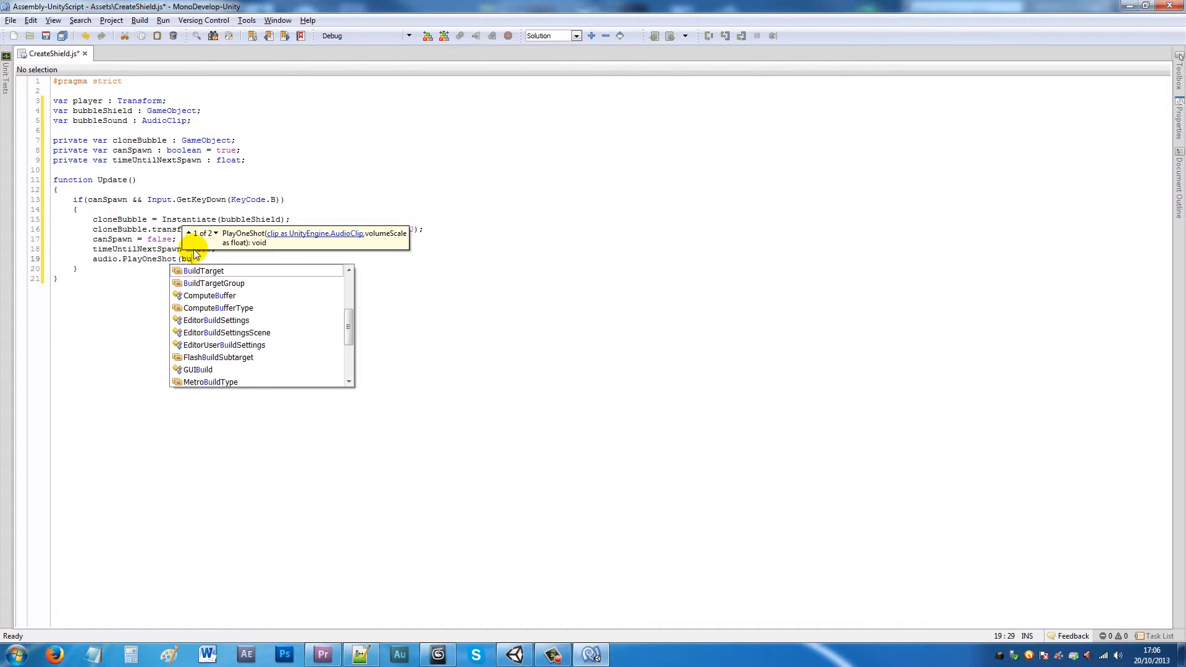
type("bbleSound);")
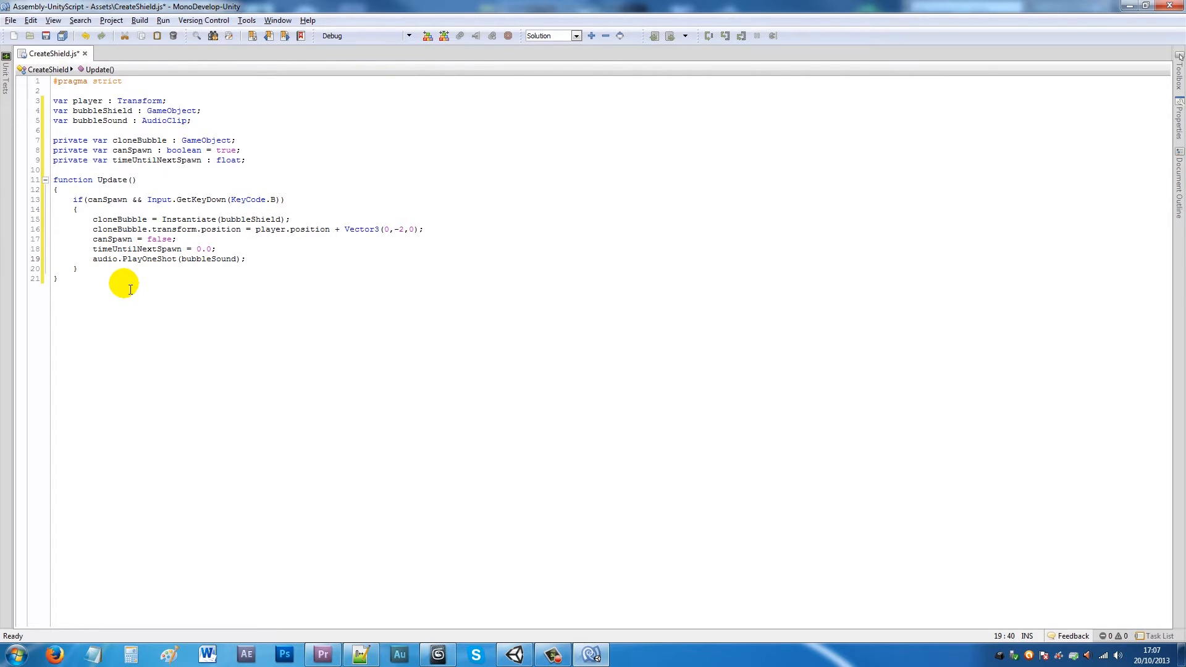
- Below the B-key block, after a blank line, add an "if(!canSpawn)" block with its own braces
left_click(115, 272)
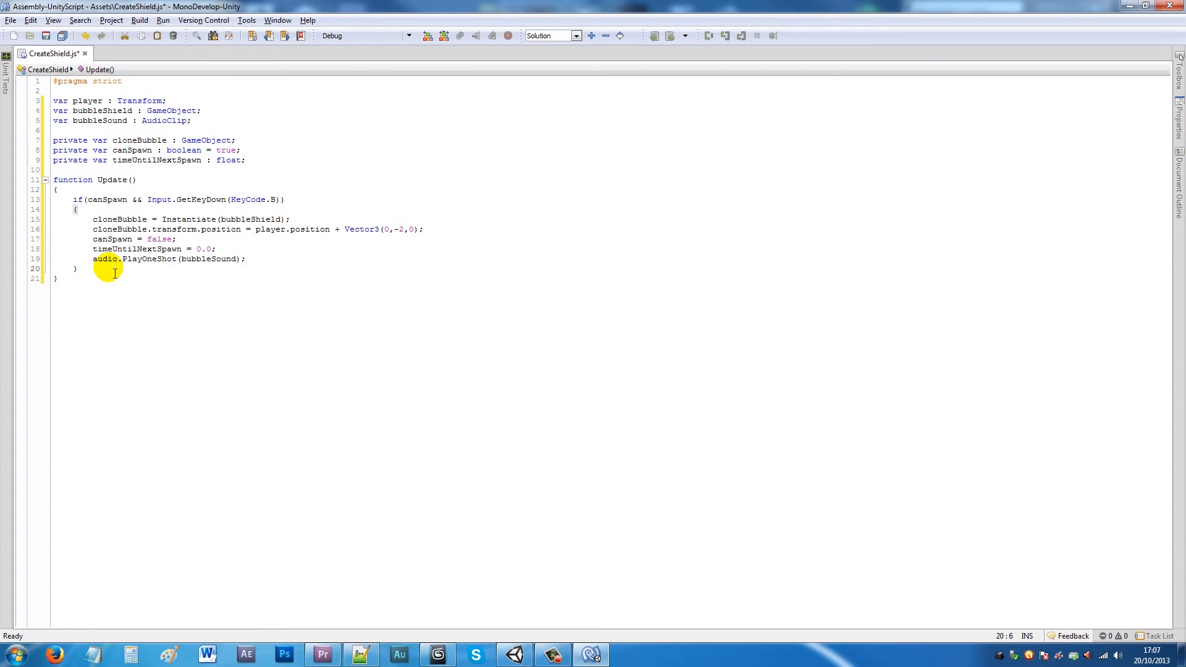
key("Return")
key("Return")
type("if")
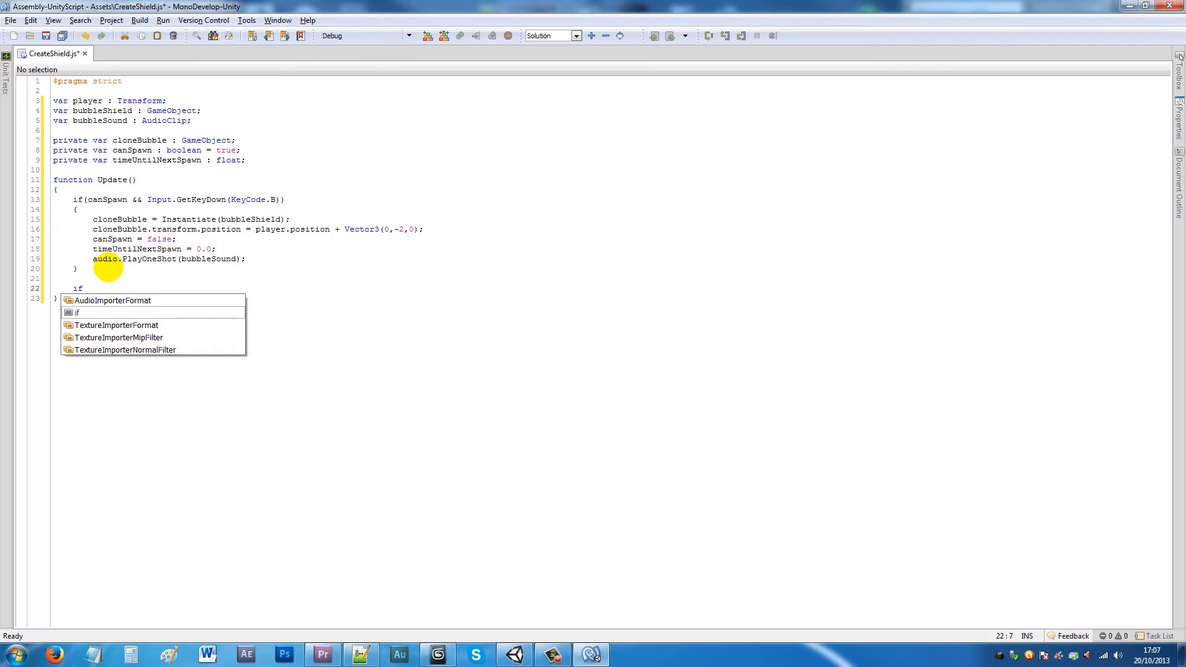
type("(")
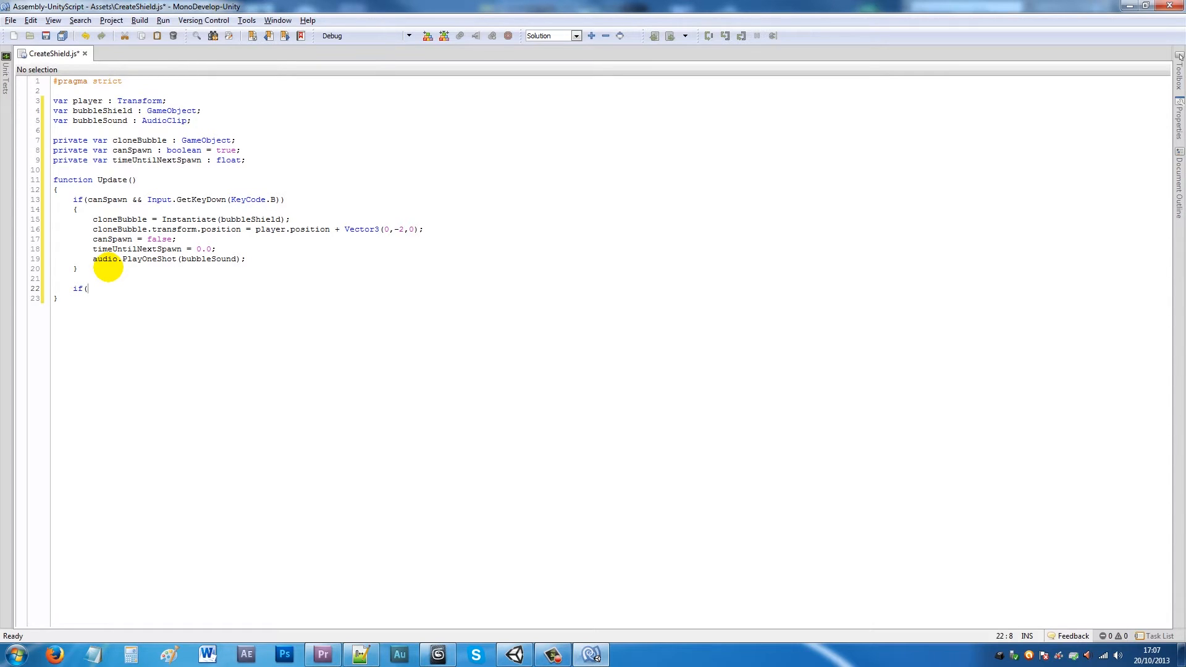
type("!canSpawn)")
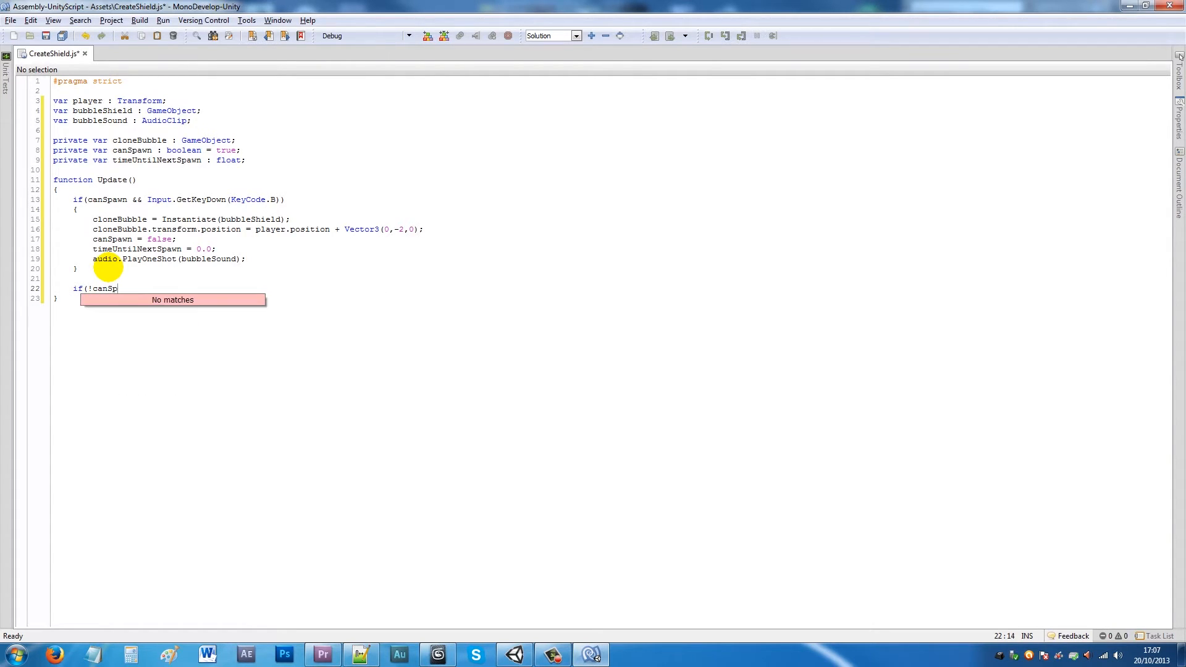
key("Return")
type("{")
key("Return")
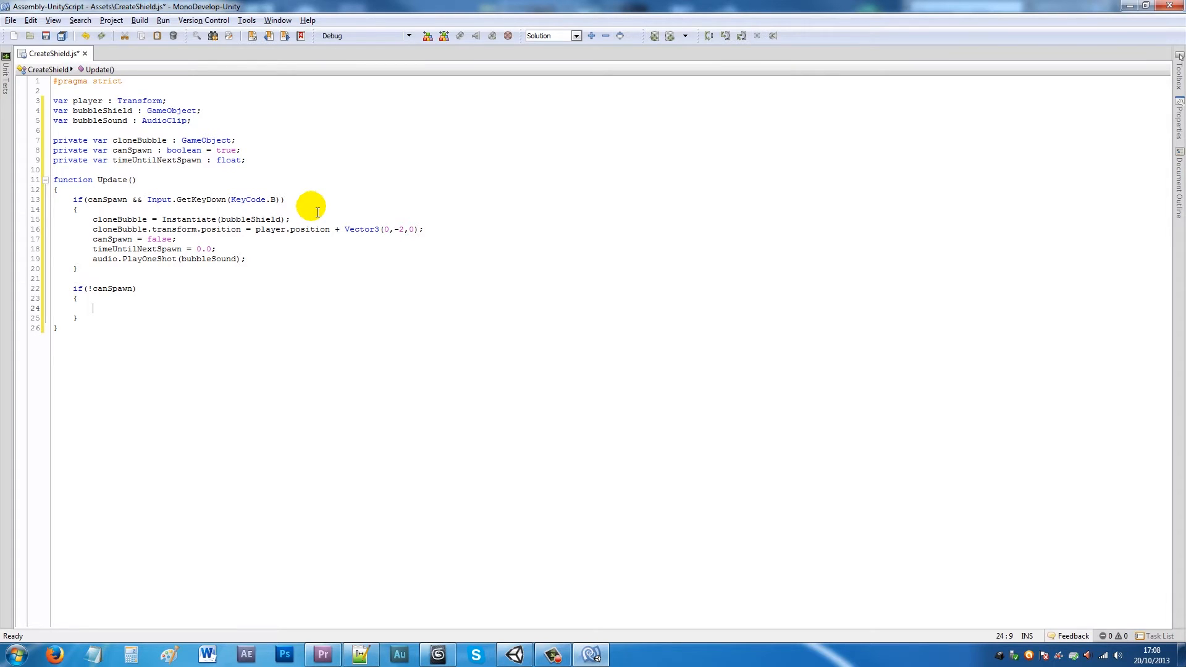
- Inside the "if(!canSpawn)" block, add "timeUntilNextSpawn += Time.deltaTime;"
type("time")
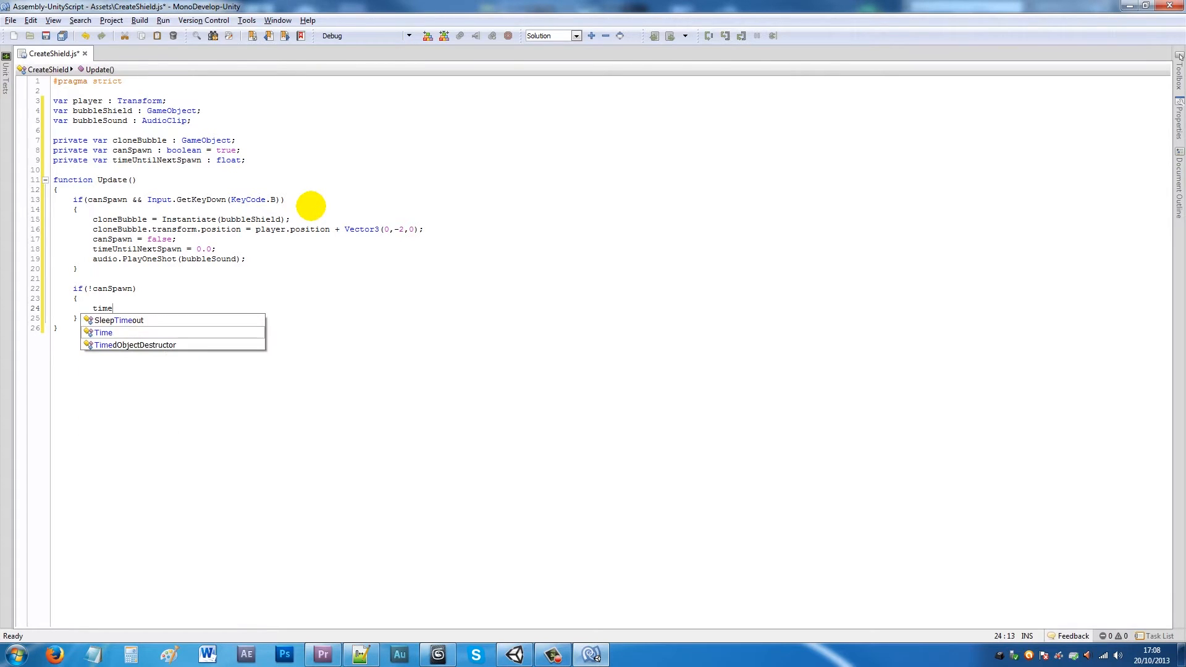
type("UntilNe")
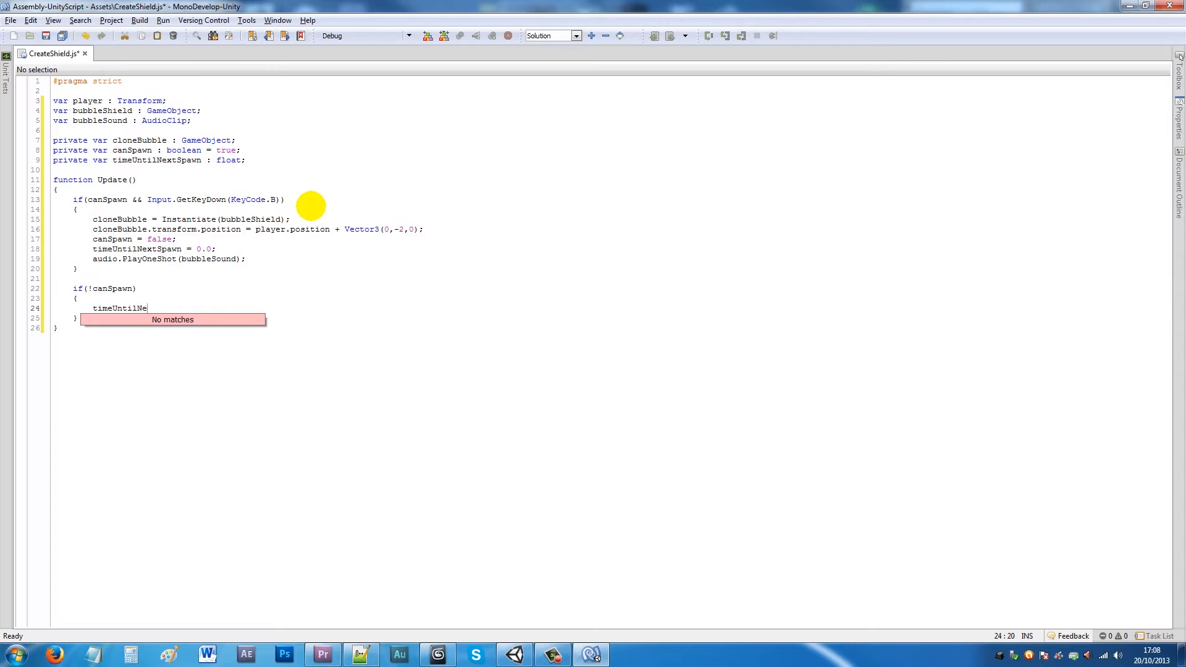
type("xtSpawn += Time.deltaTime;")
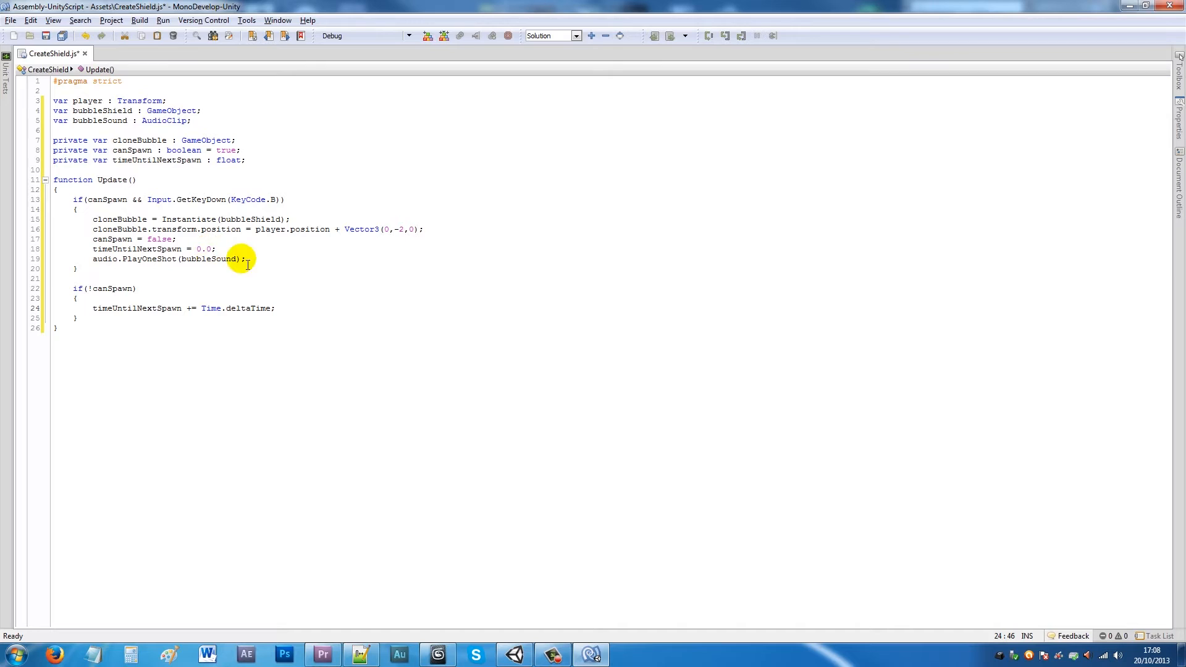
- Below the "if(!canSpawn)" block, after a blank line, add an "if(timeUntilNextSpawn >= 7)" block with its own braces
left_click(104, 326)
key("Return")
key("Return")
type("if(Time")
key("BackSpace")
key("BackSpace")
key("BackSpace")
key("BackSpace")
type("timeU")
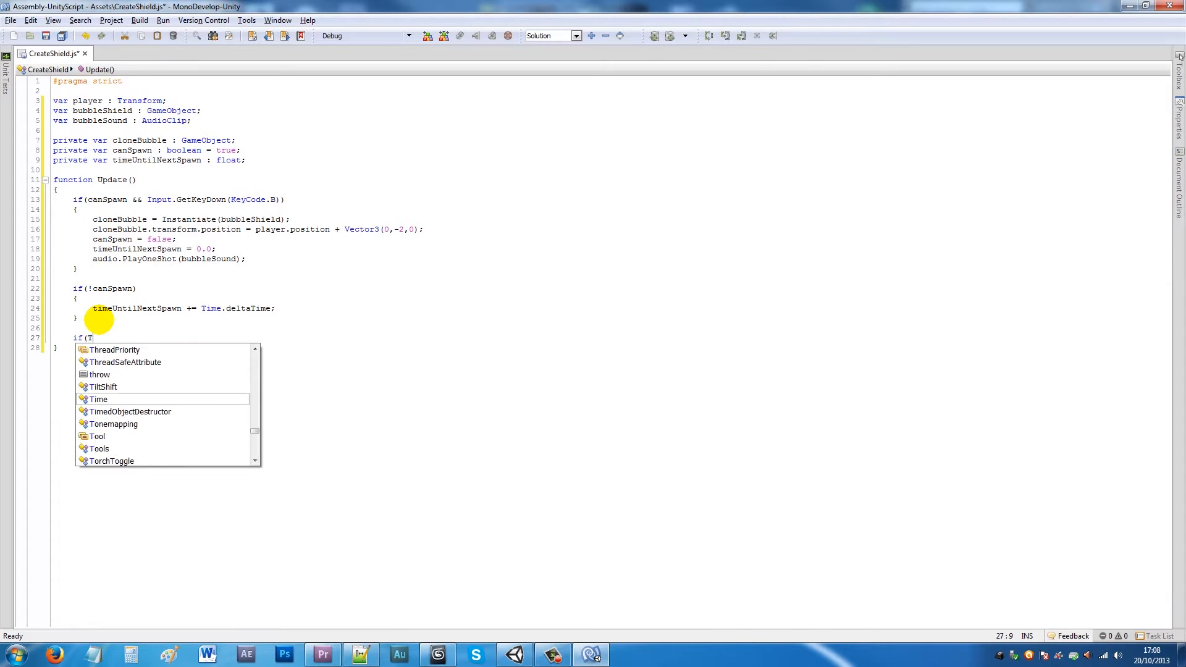
type("ntil")
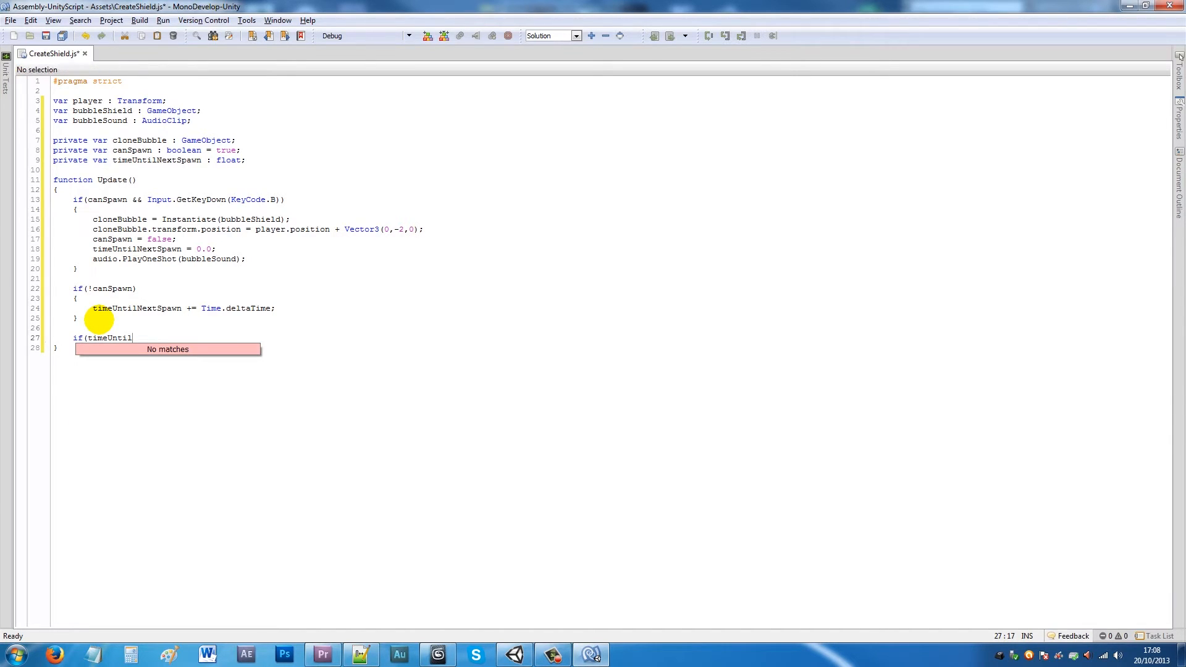
type("NextSpawn >=")
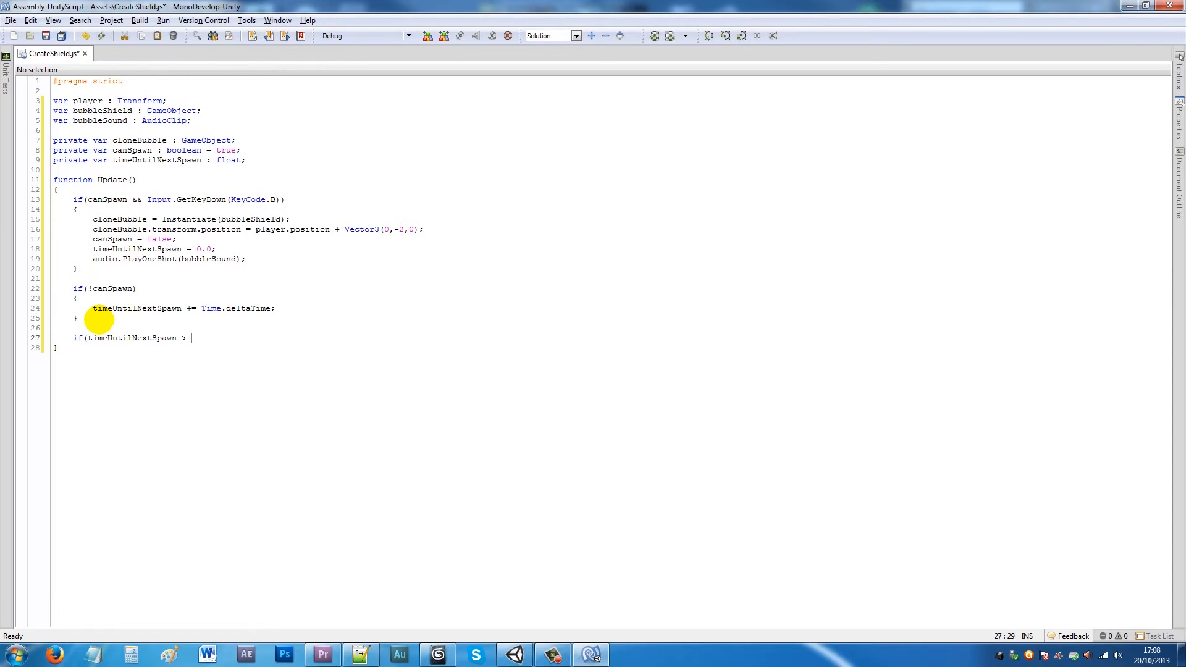
type(" 7)")
key("Return")
type("{")
key("Return")
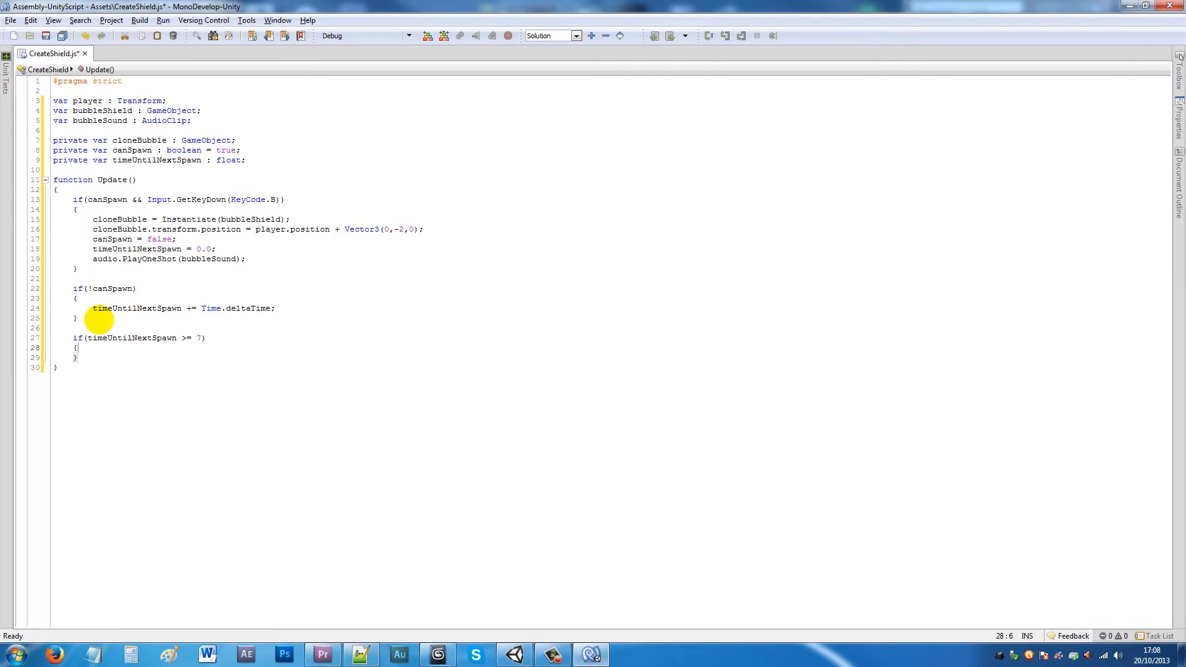
- Inside the "if(timeUntilNextSpawn >= 7)" block, add the lines "canSpawn = true;" and "Destroy(cloneBubble);"
type("canSpawn")
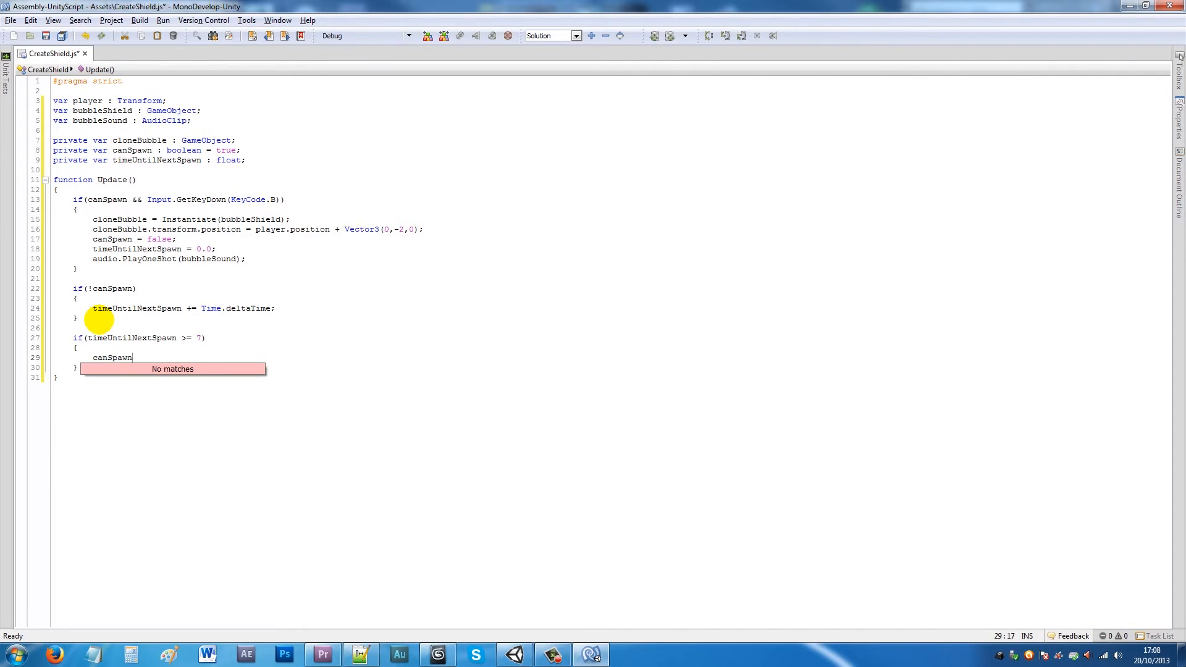
type(" = true;")
key("Return")
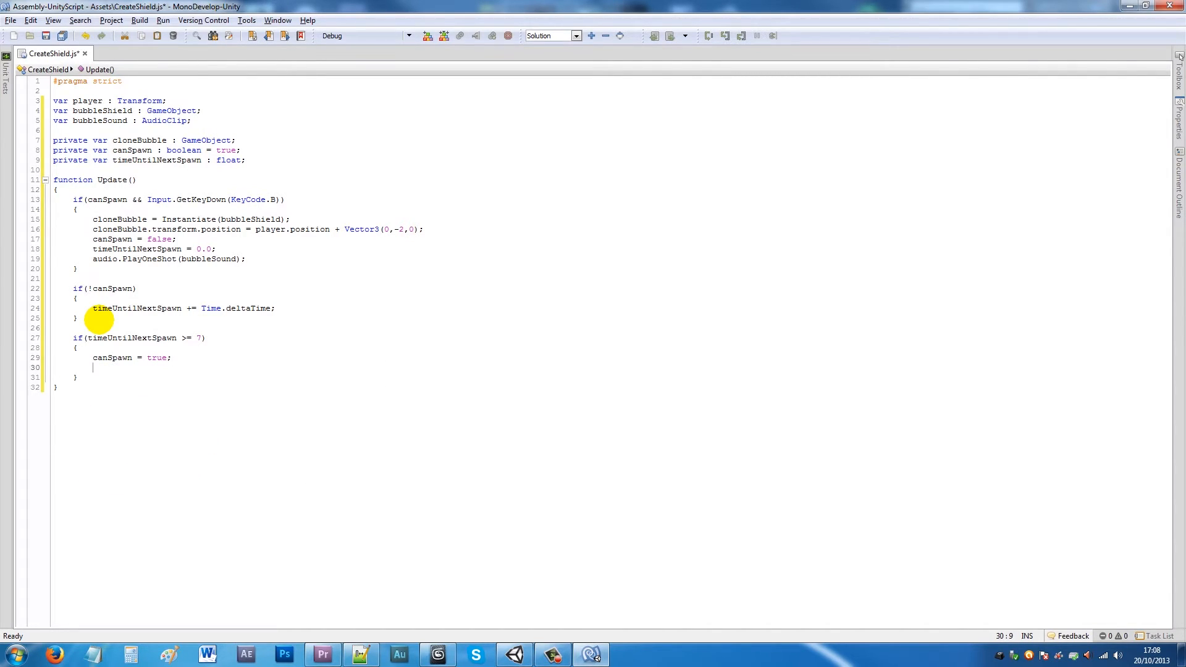
type("Destro")
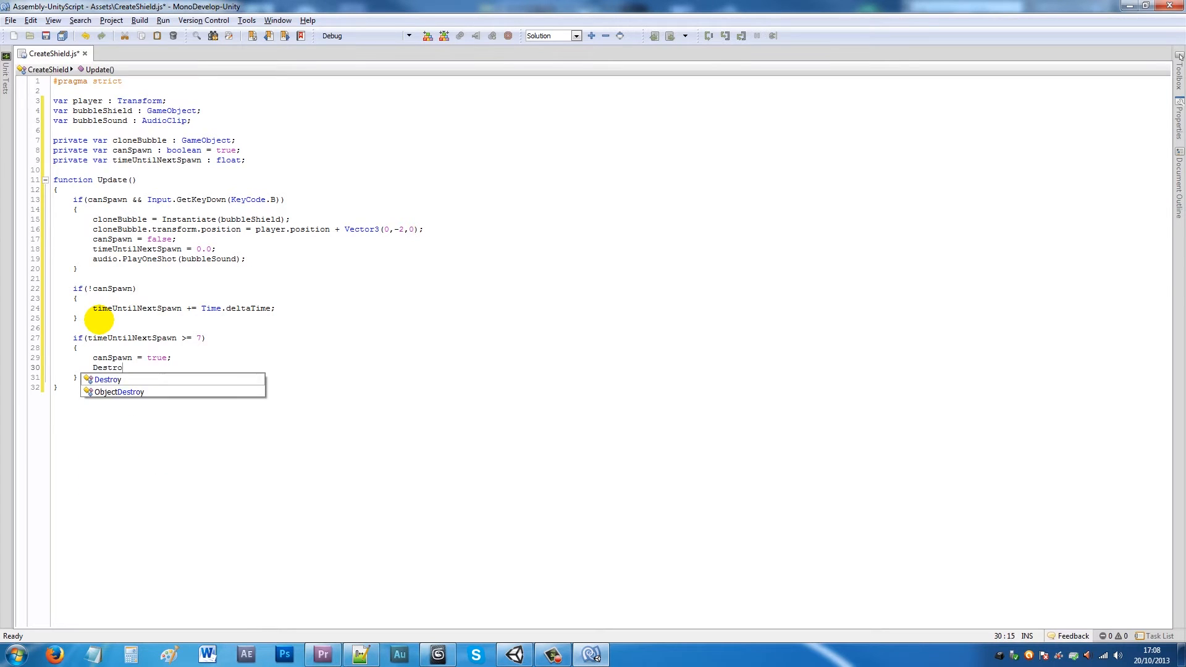
type("y(cl")
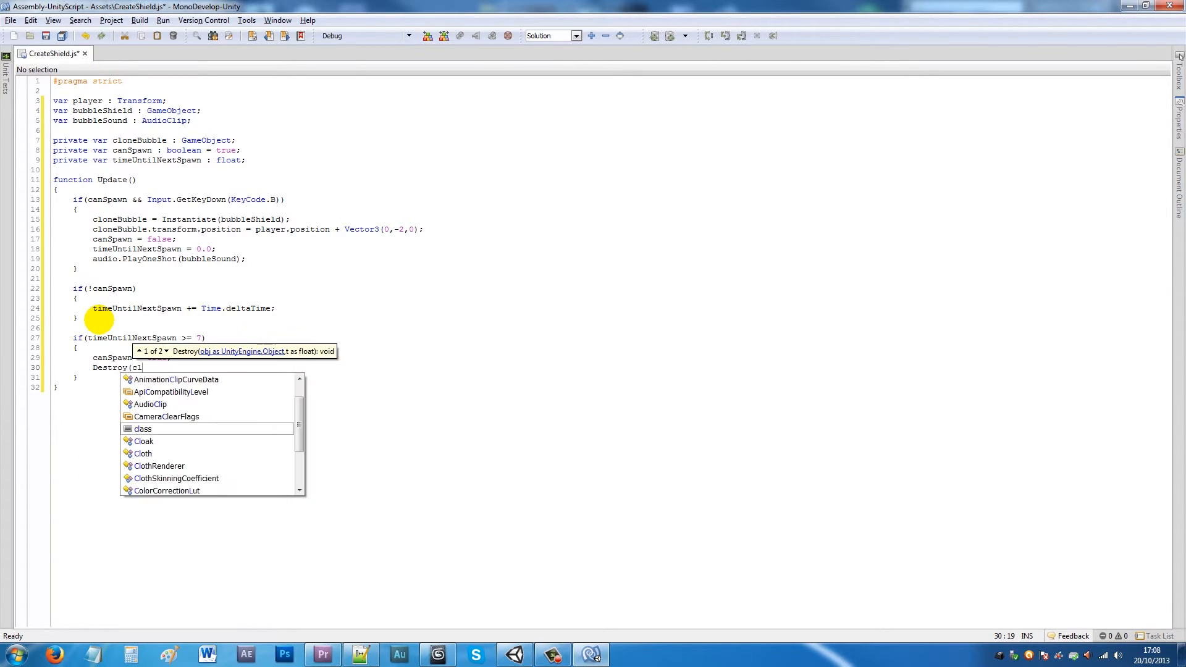
type("oneBubble")
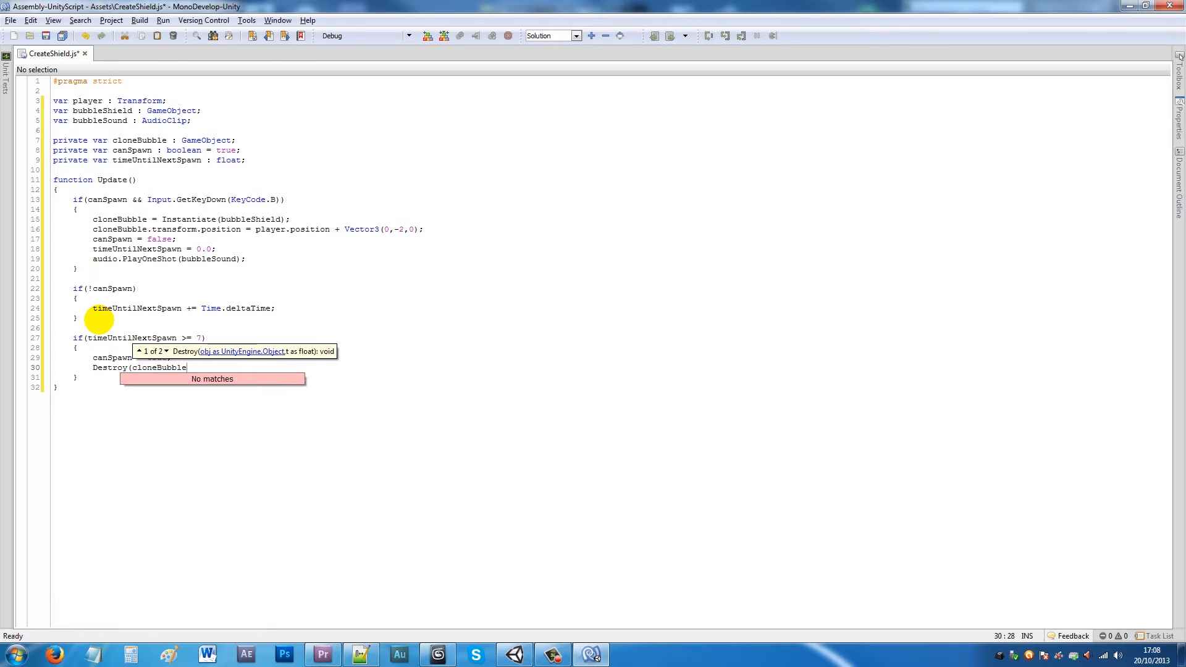
type(");")
key("Return")
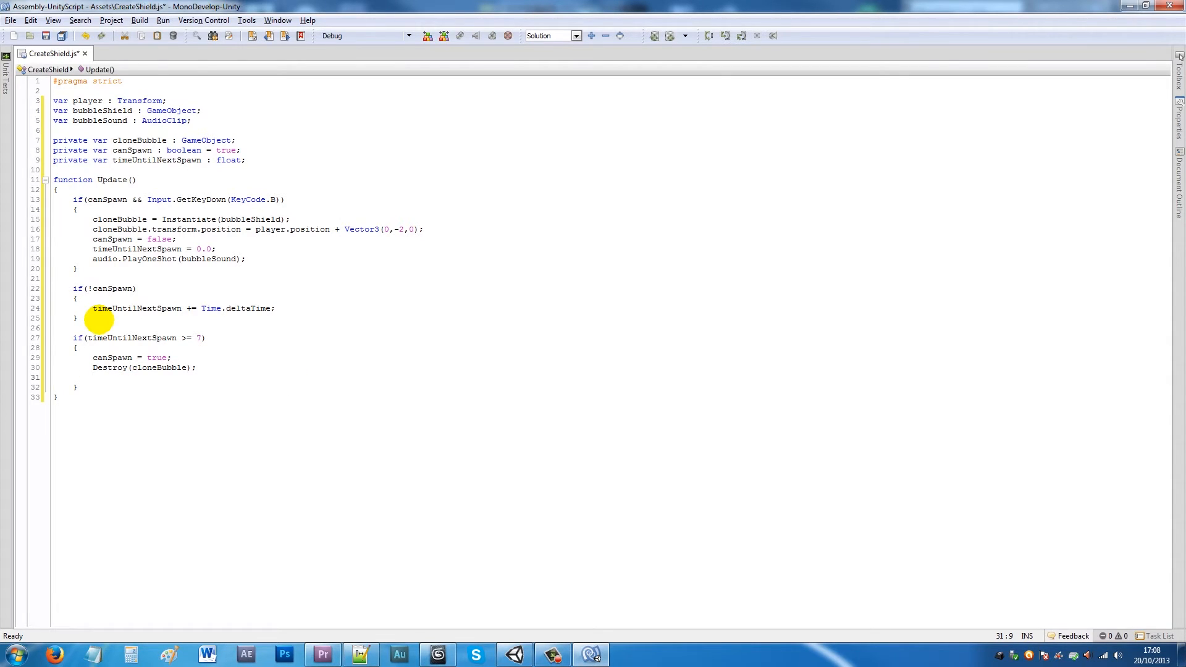
- Add "audio.Stop();" as the last line of the "if(timeUntilNextSpawn >= 7)" block and save the CreateShield script
type("audio.St")
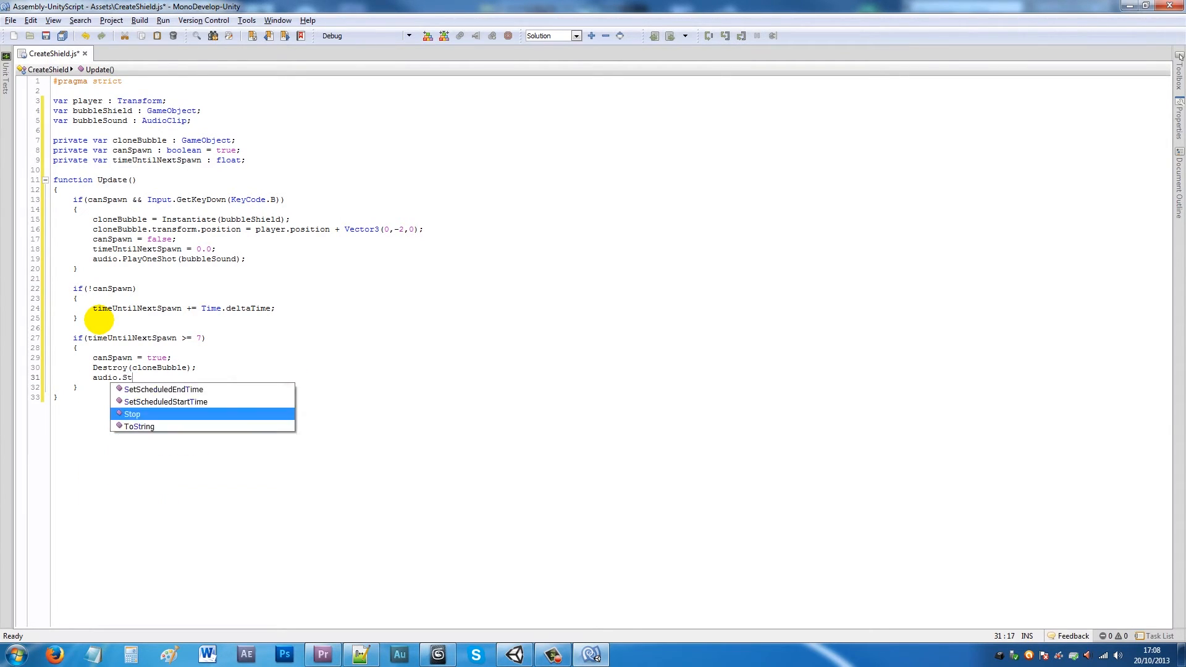
type("op();")
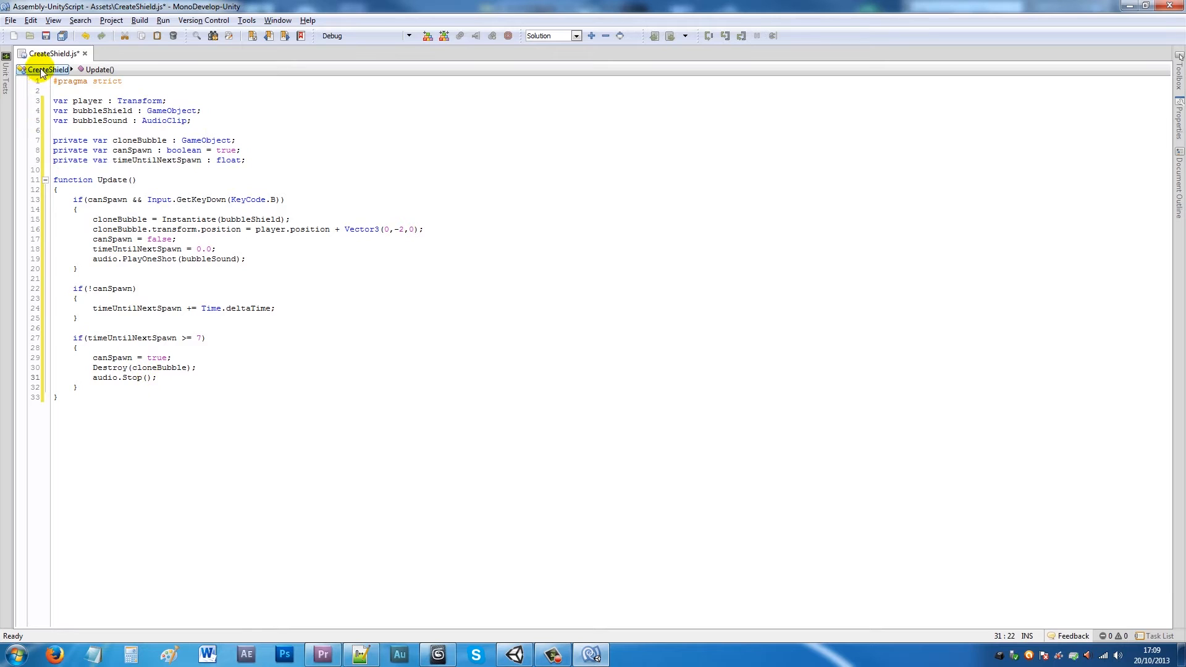
left_click(45, 36)
- Switch to Unity and remove the Mono Behaviour component with the missing script from the First Person Controller
left_click(586, 654)
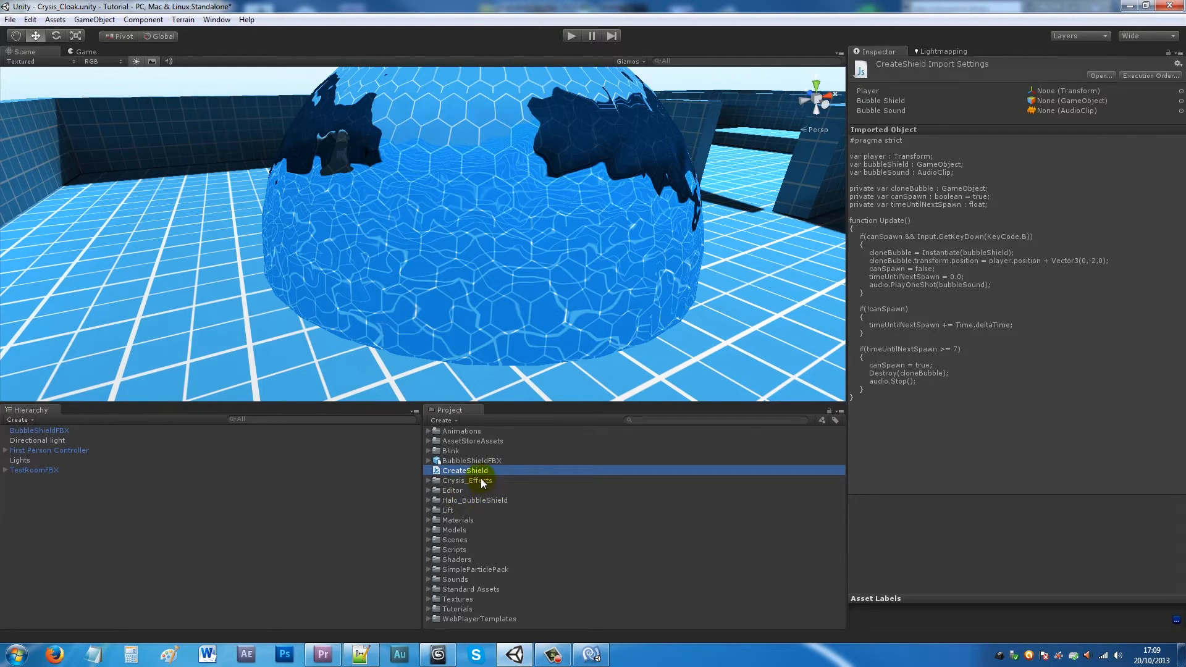
left_click(68, 450)
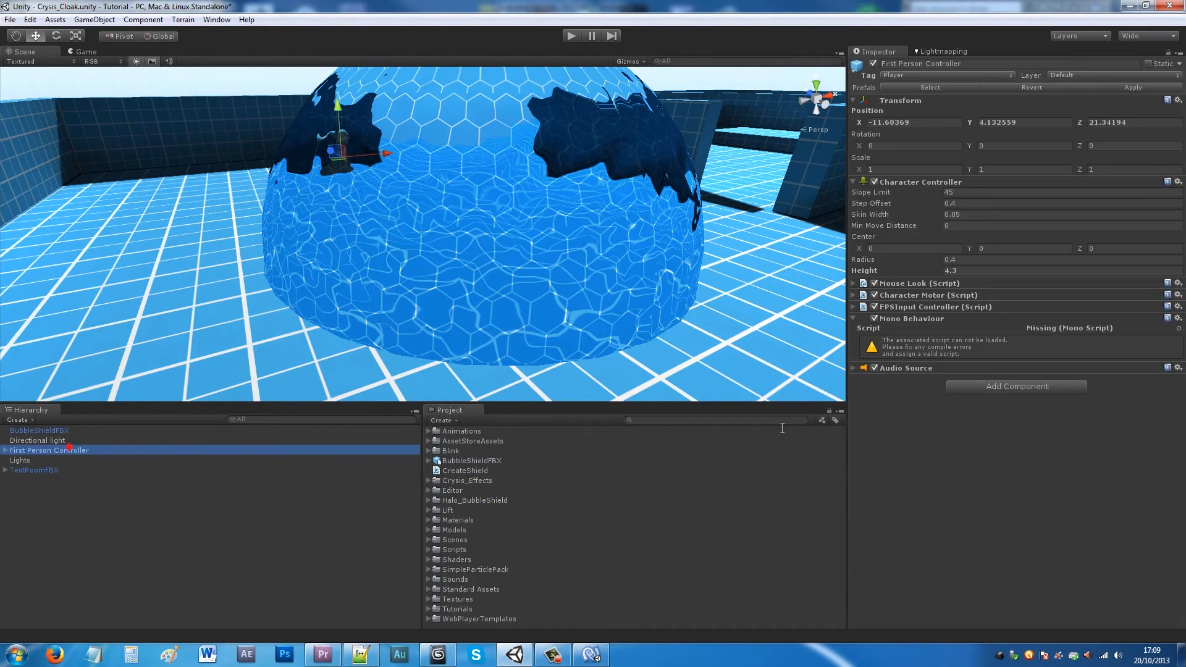
left_click(1177, 319)
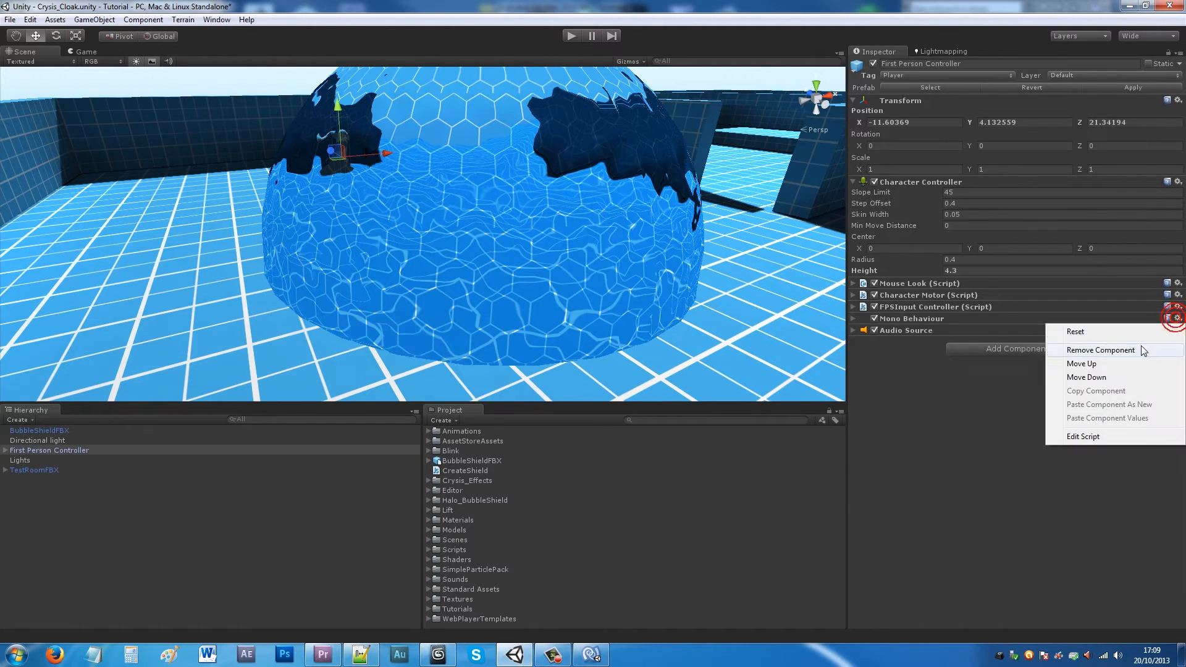
left_click(1105, 348)
- Attach CreateShield to the First Person Controller, with that controller as Player and BubbleShieldSoundEffect from Halo_BubbleShield as Bubble Sound
left_click_drag(455, 471, 953, 451)
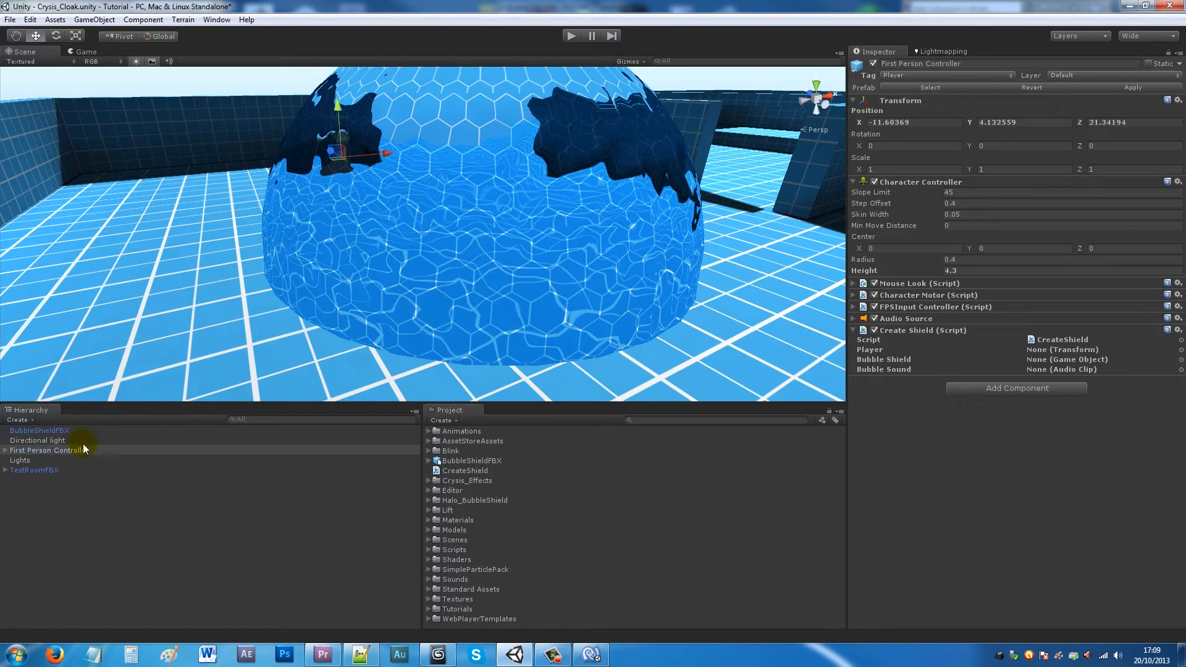
left_click_drag(76, 452, 1027, 350)
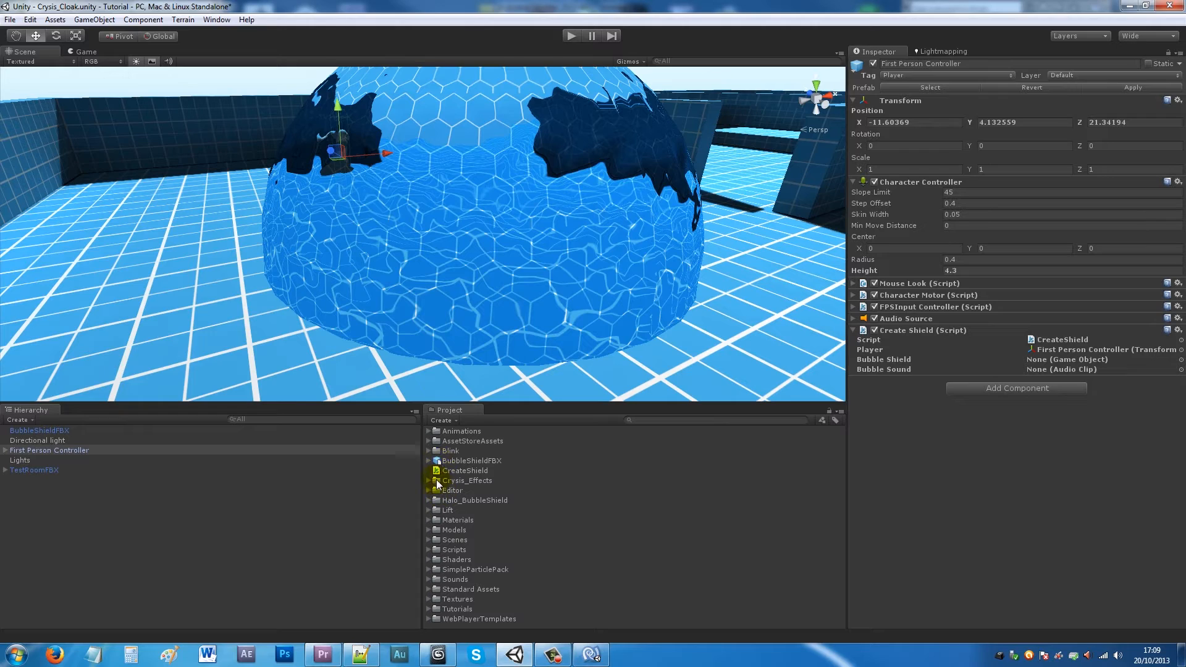
left_click(429, 500)
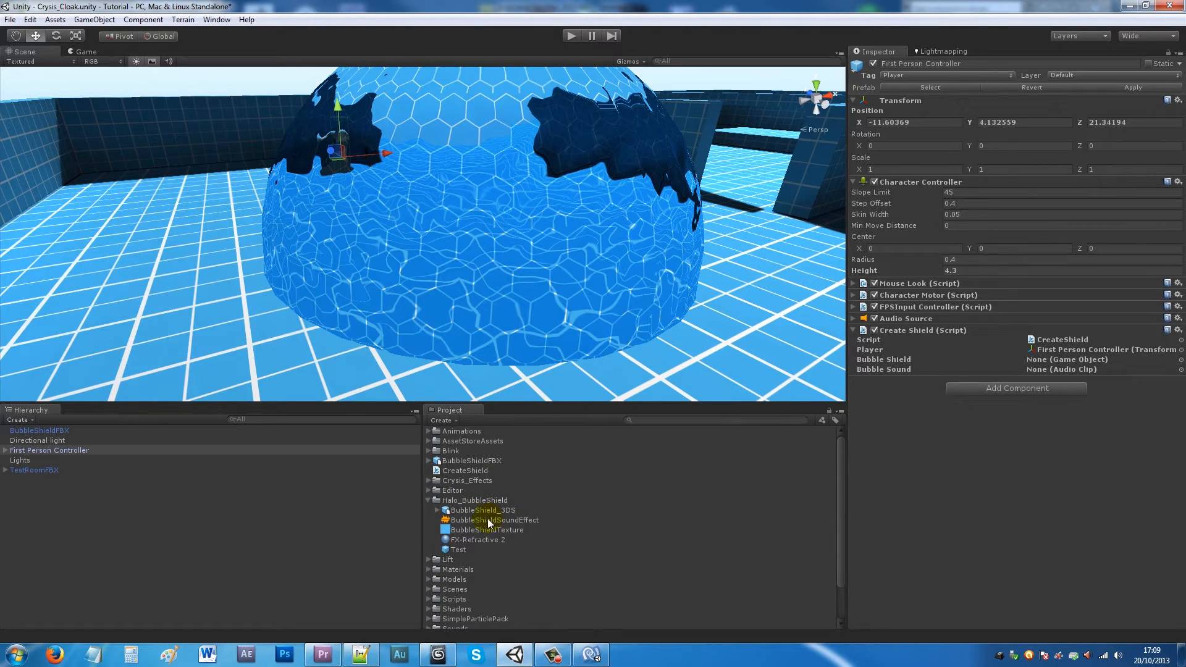
left_click_drag(489, 522, 1059, 369)
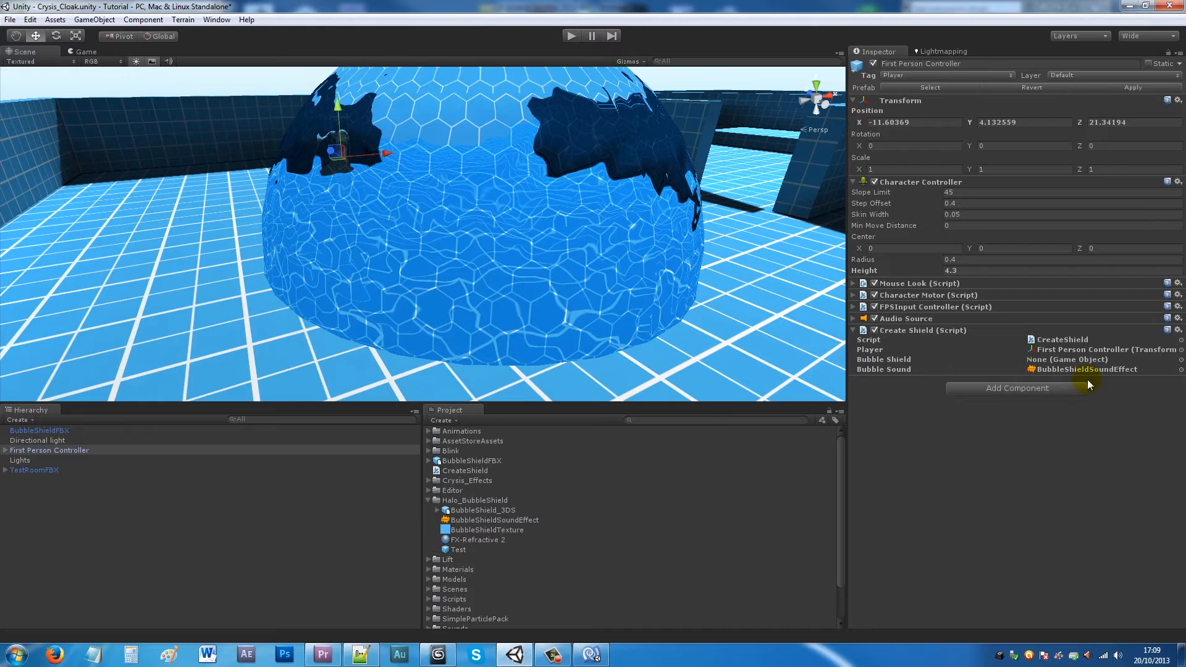
left_click(427, 499)
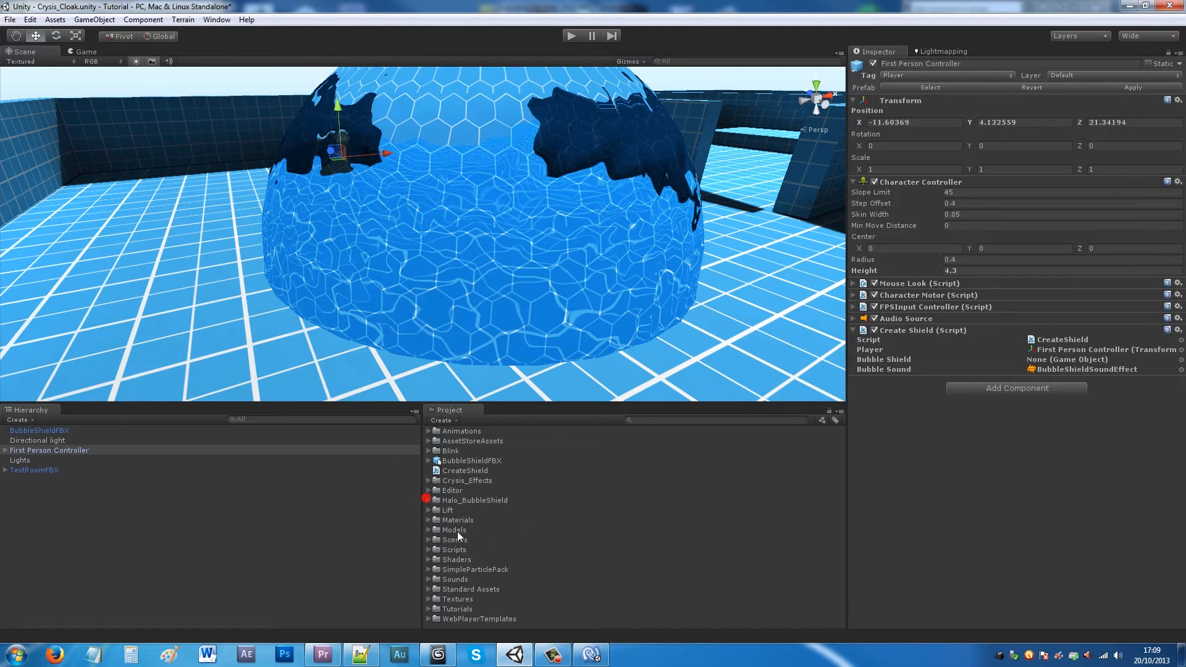
- Create a new prefab named "Shield" in the project assets
right_click(488, 625)
left_click(558, 431)
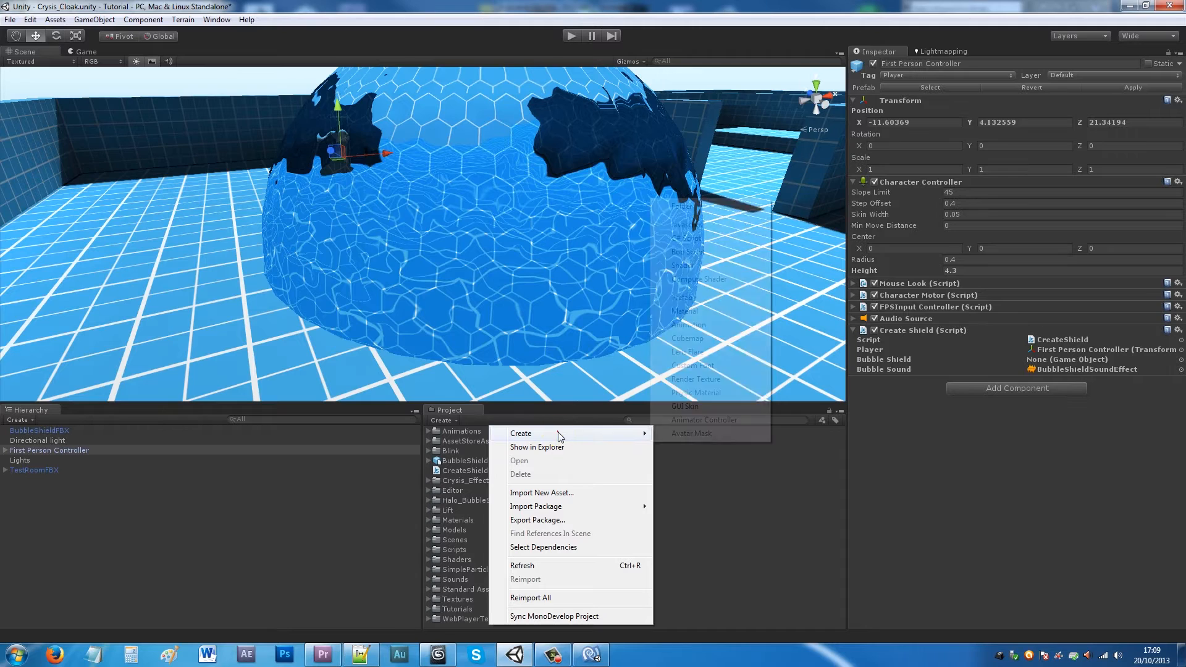
left_click(684, 302)
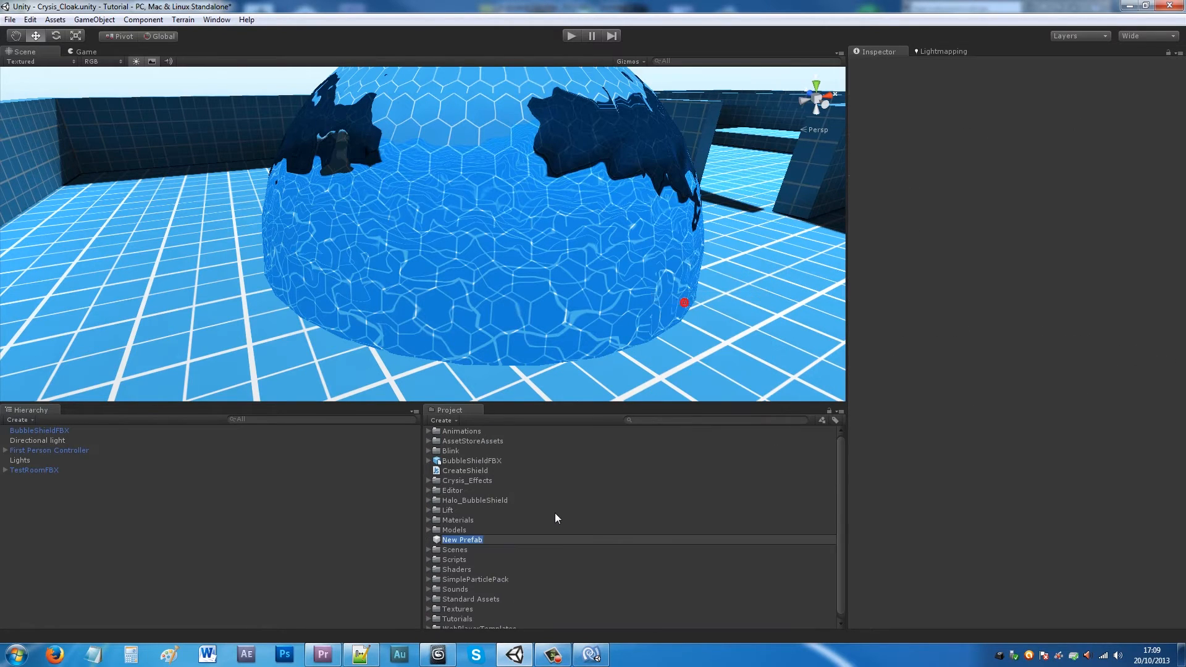
type("Shield")
key("Return")
- Store the scene's BubbleShieldFBX object in the Shield prefab and delete the original from the scene
left_click(59, 431)
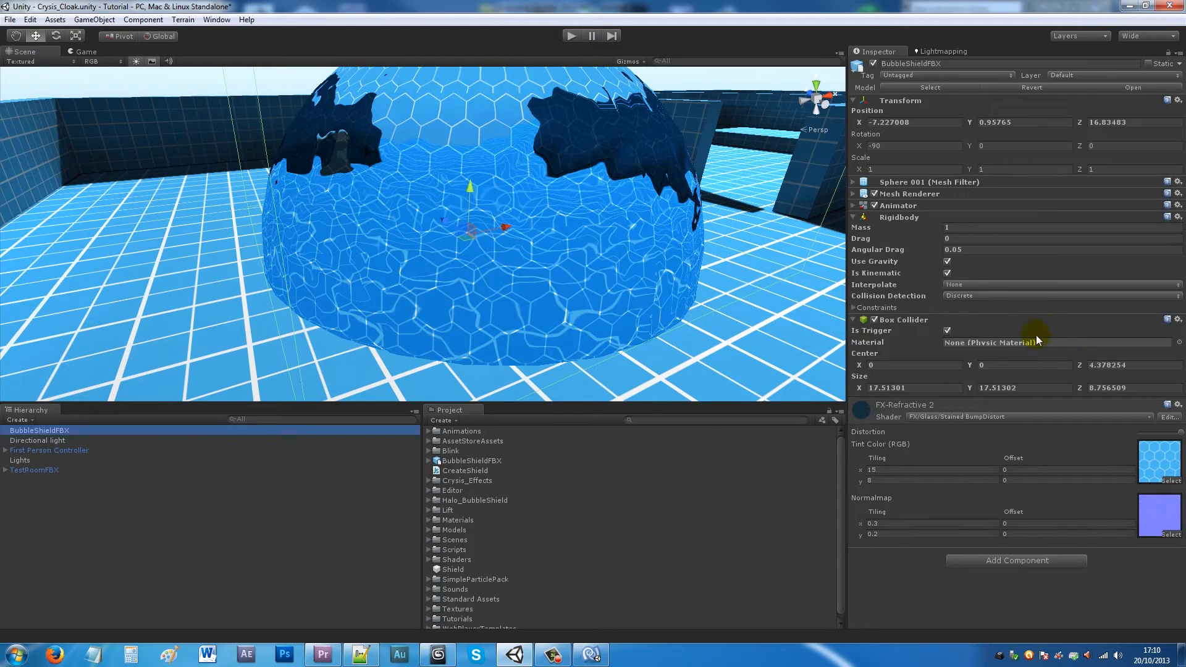
left_click_drag(67, 431, 460, 568)
left_click(64, 431)
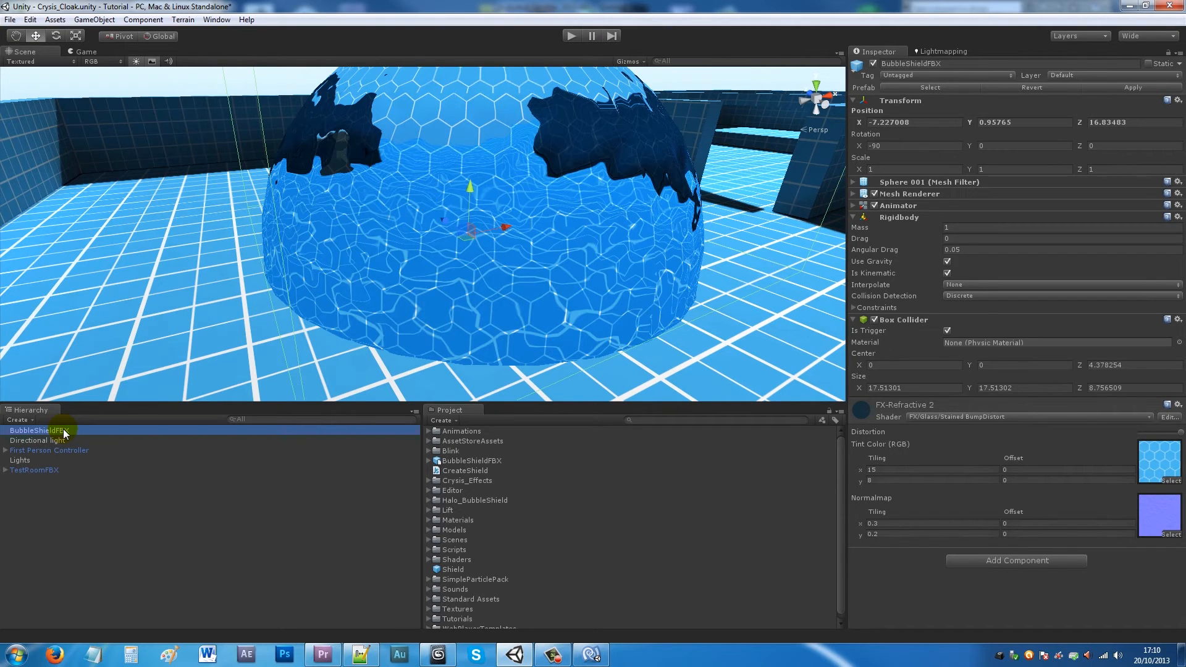
key("Delete")
- Place a trial instance of the Shield prefab in the scene and delete it again
left_click_drag(453, 568, 460, 233)
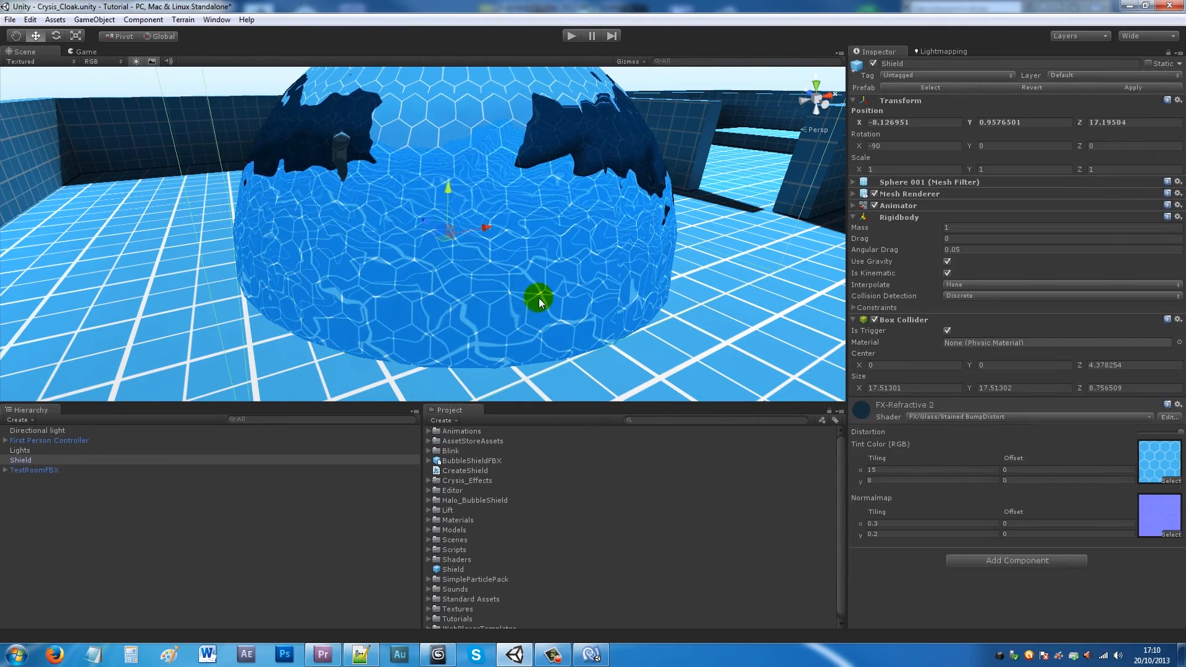
key("Delete")
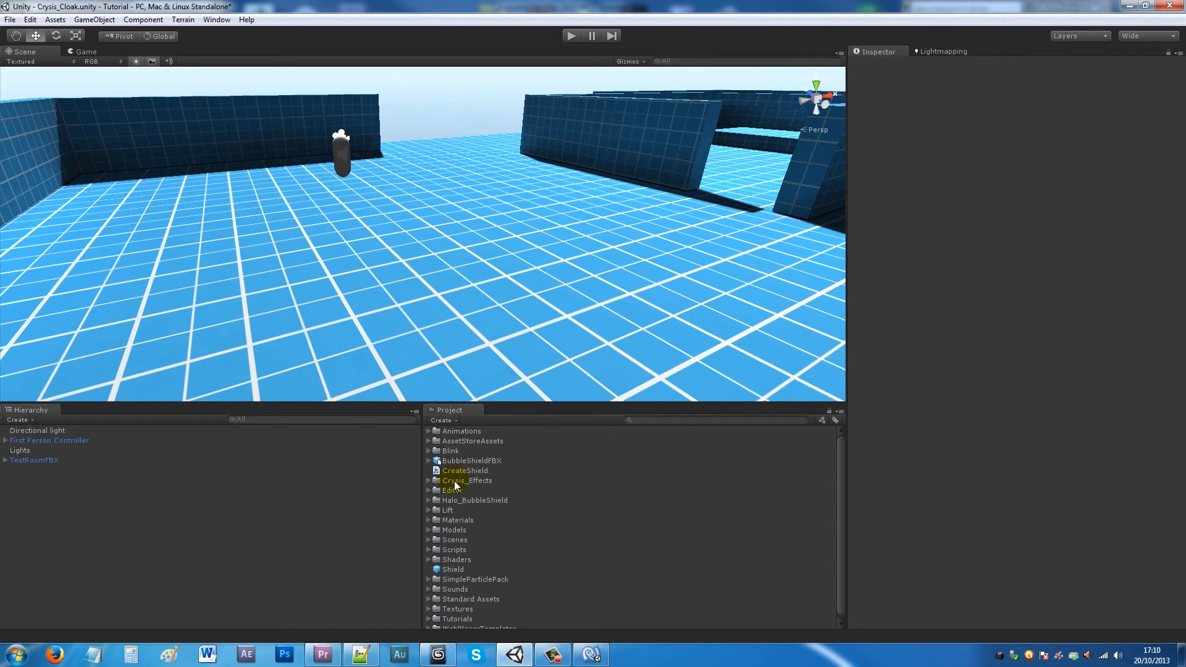
- Assign the Shield prefab as the Bubble Shield object of the First Person Controller's Create Shield script
left_click(65, 440)
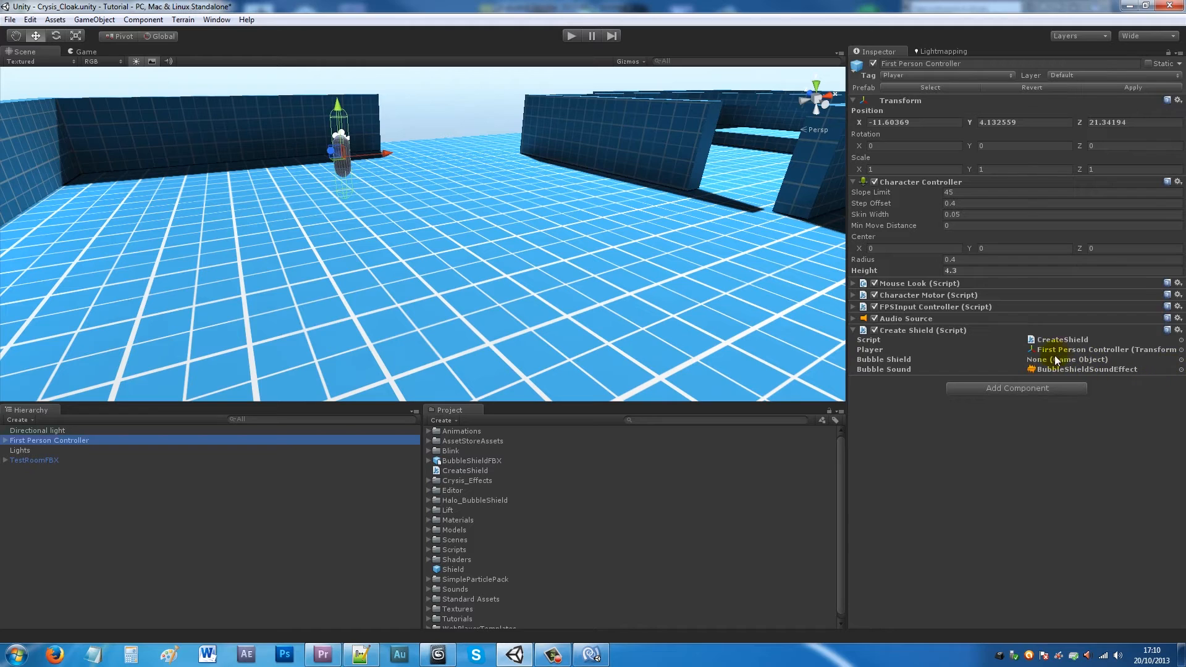
left_click_drag(457, 572, 1057, 360)
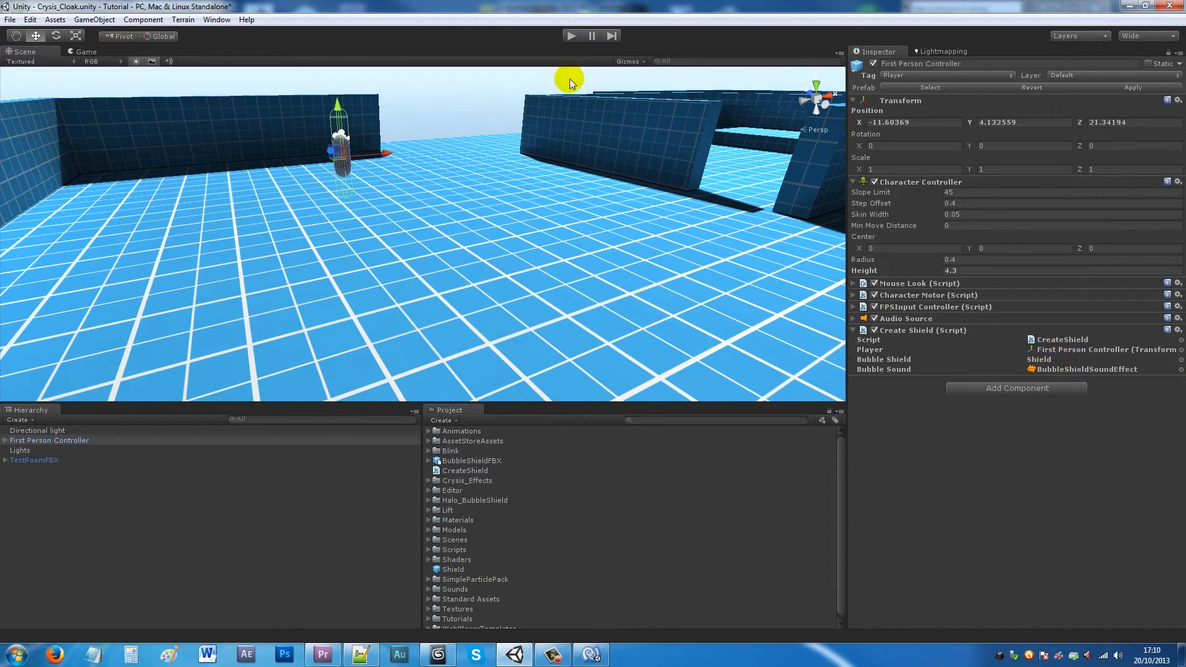
- Run the game, hide the statistics overlay, and spawn a bubble shield around the player to test the script
left_click(570, 36)
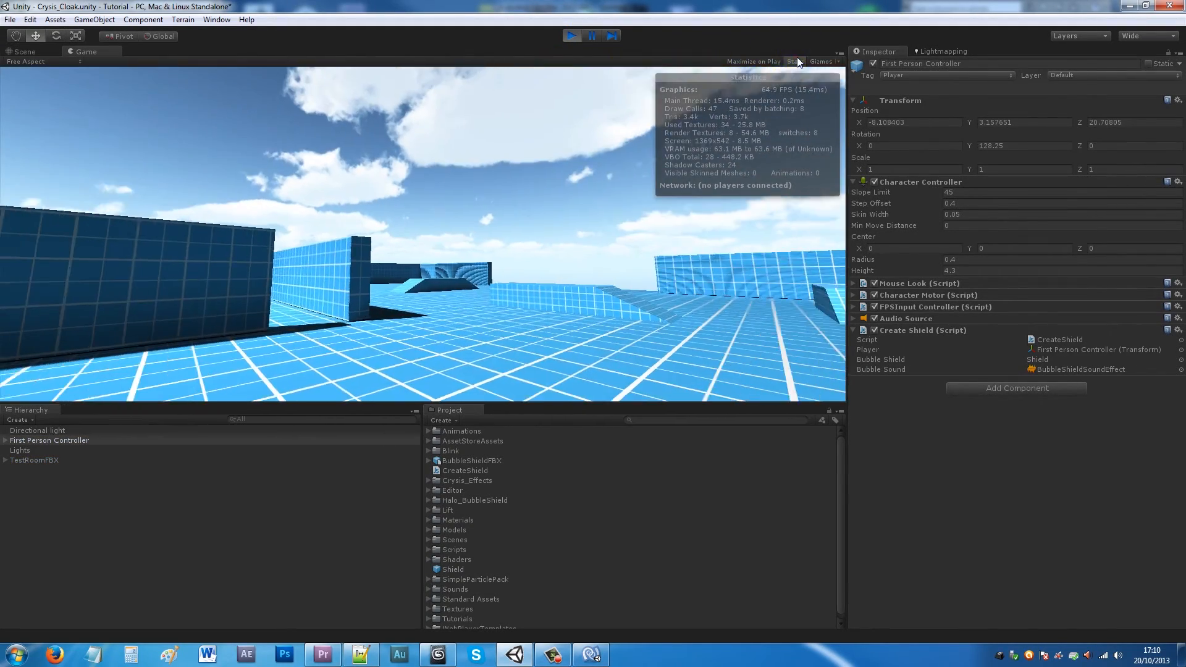
left_click(796, 62)
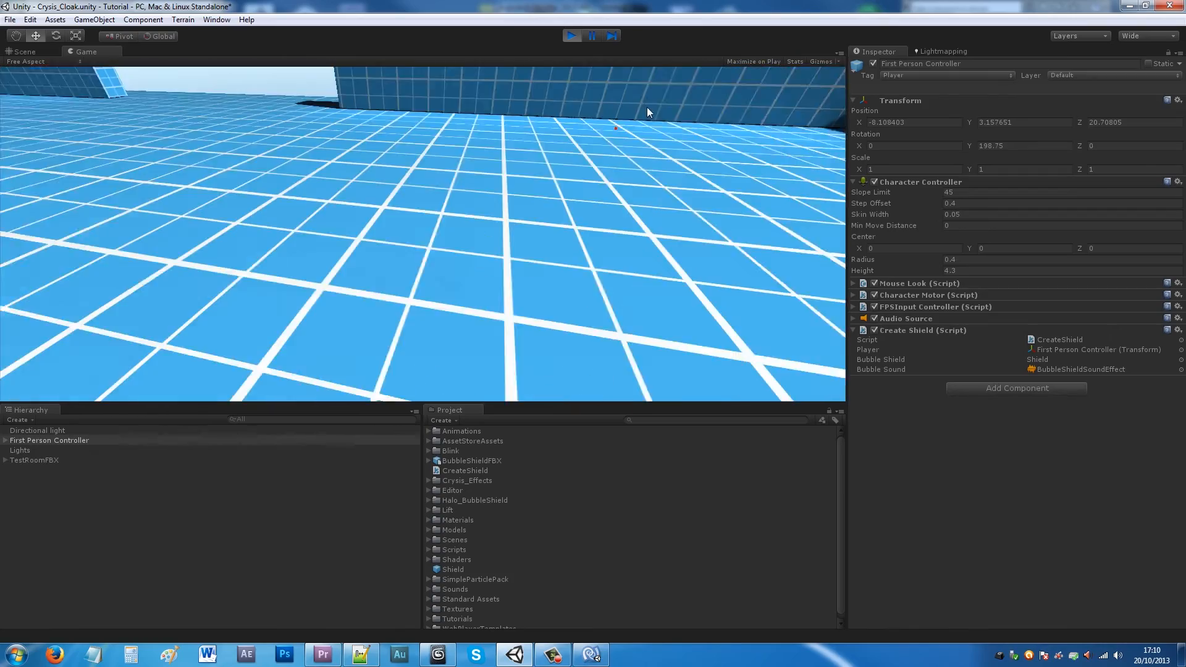
left_click(650, 89)
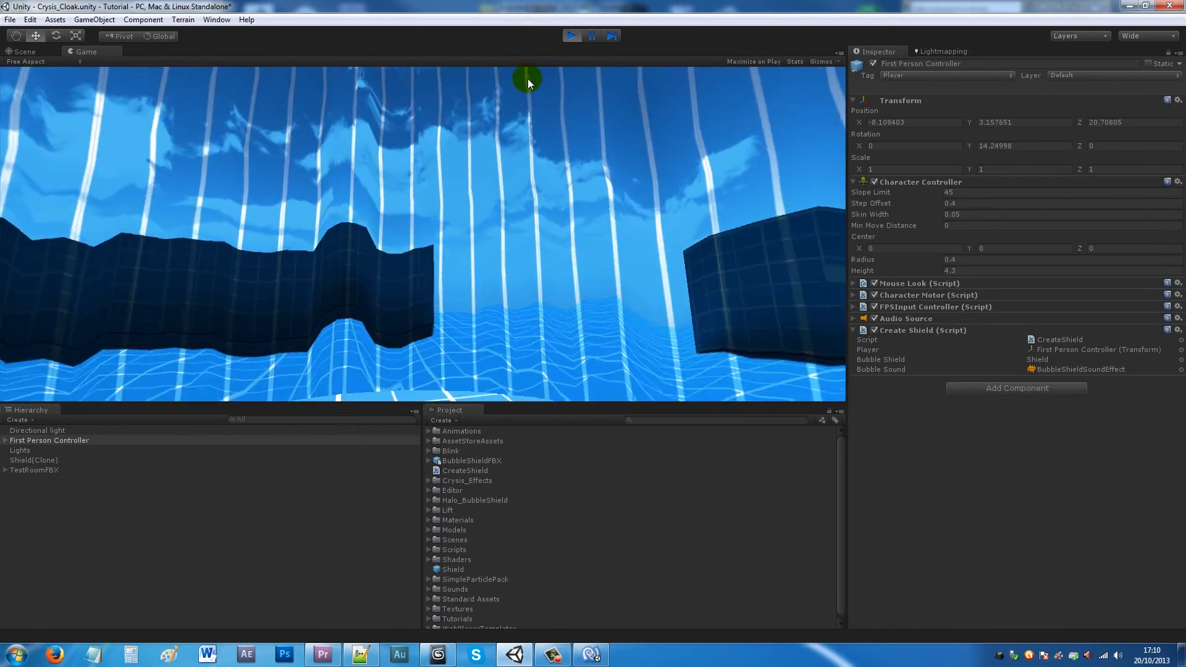
key("w")
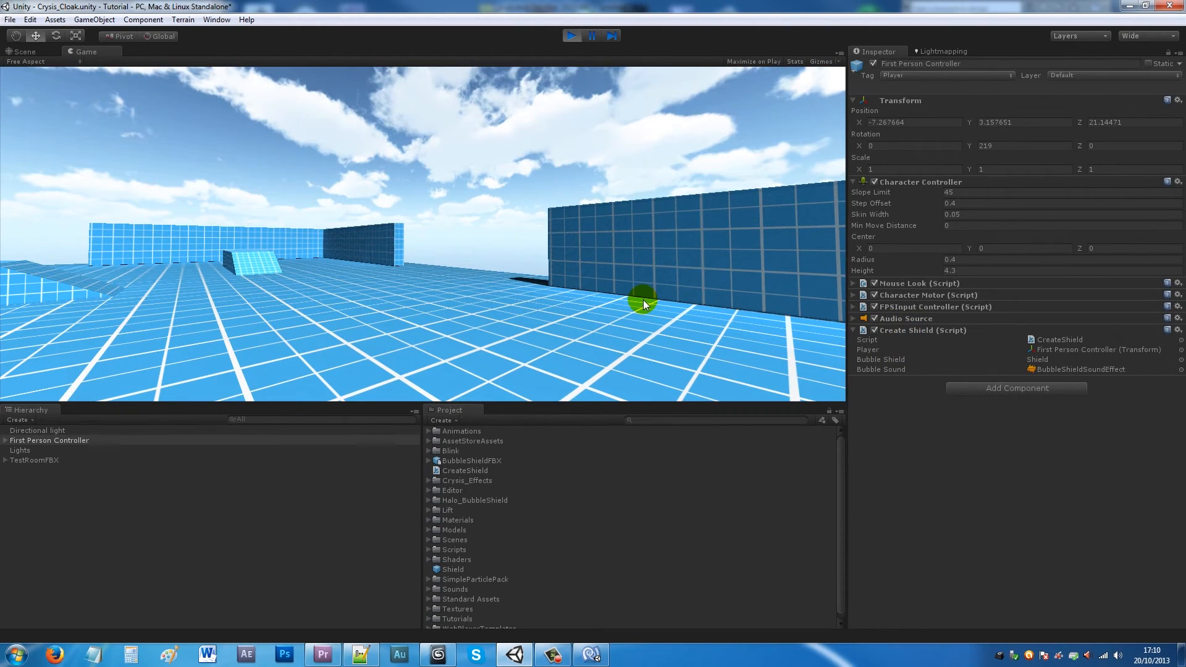
- Walk through the level spawning more bubble shields, and examine them from inside and outside
key("w")
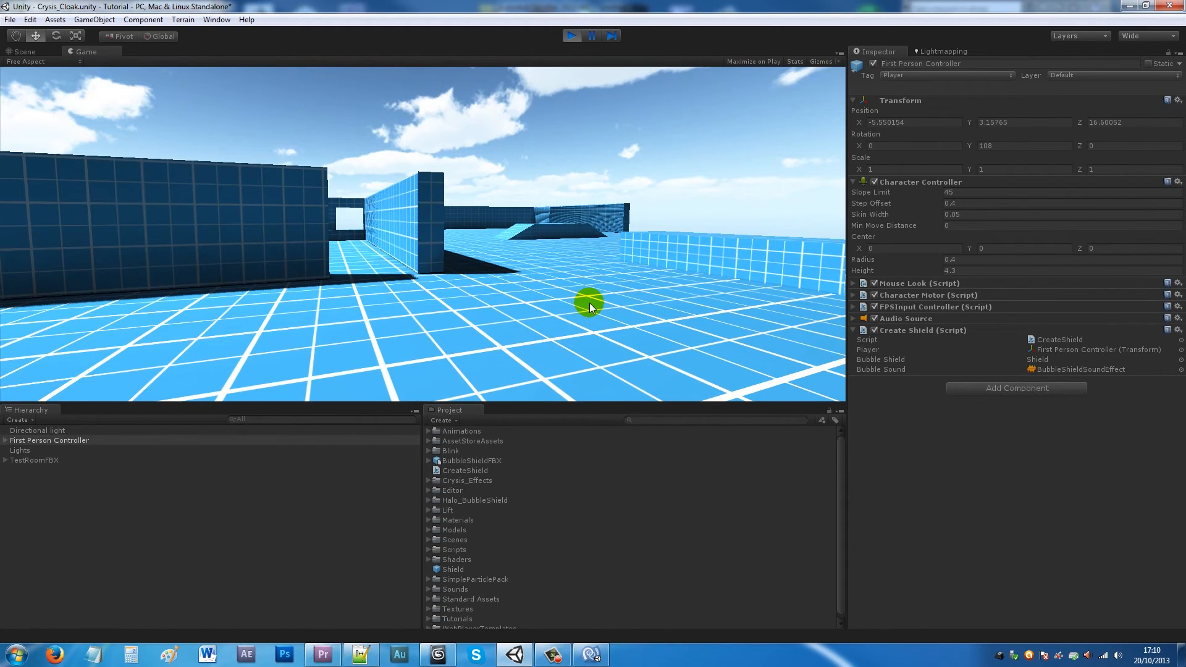
key("e")
key("w")
key("d")
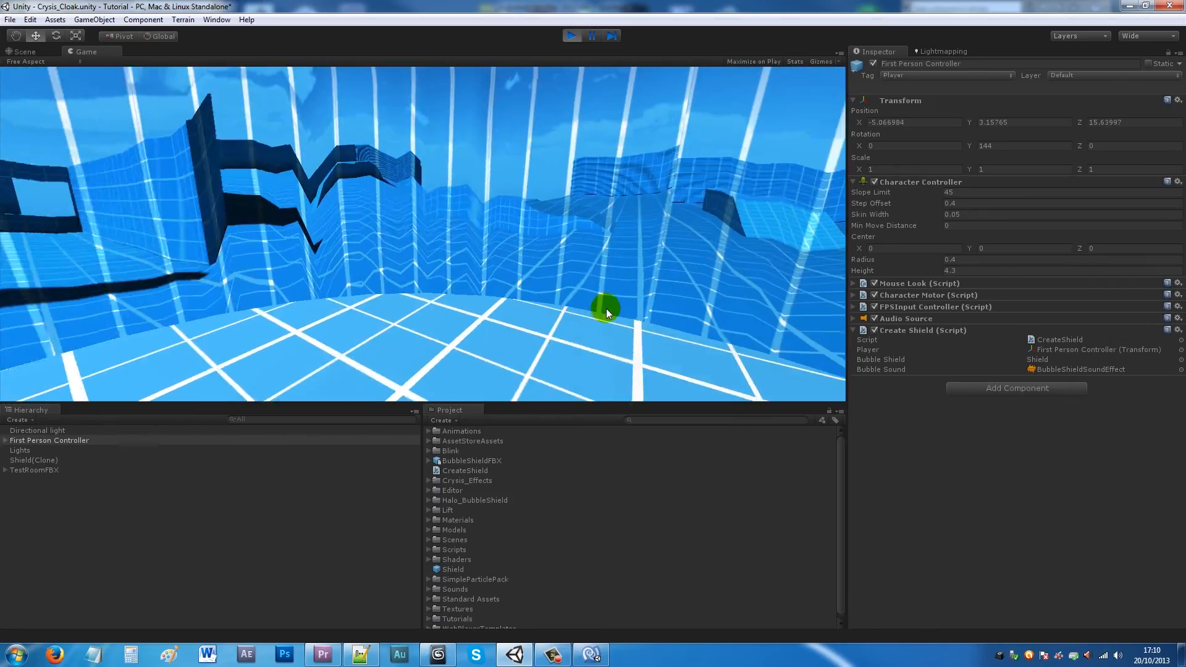
key("w")
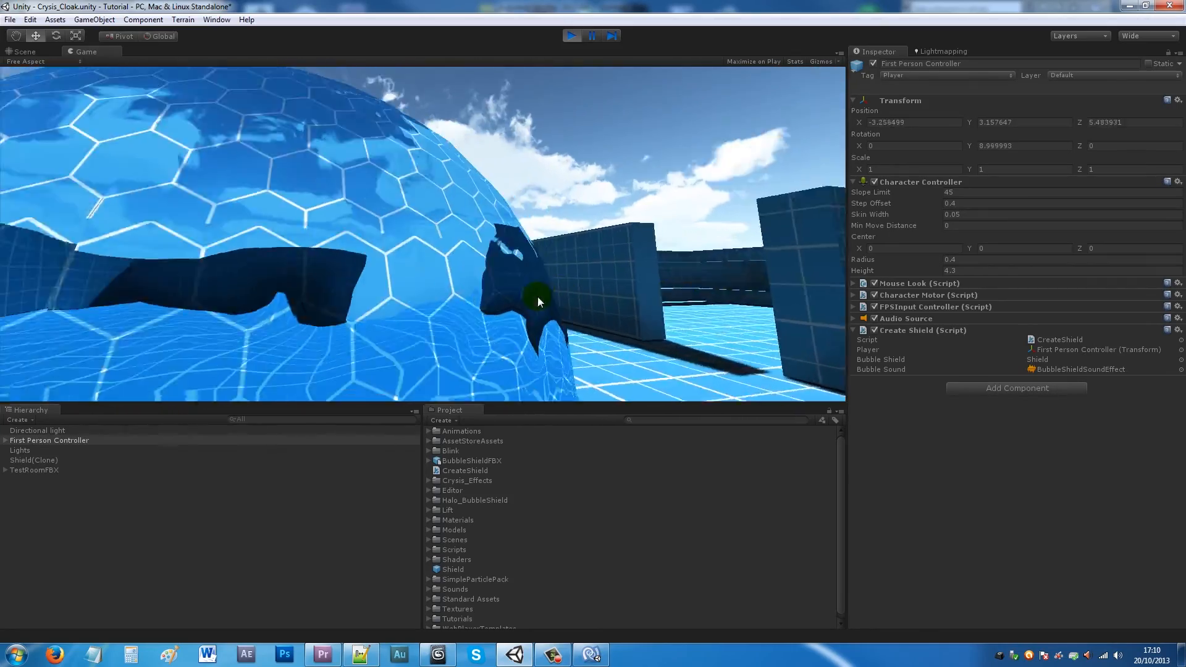
key("w")
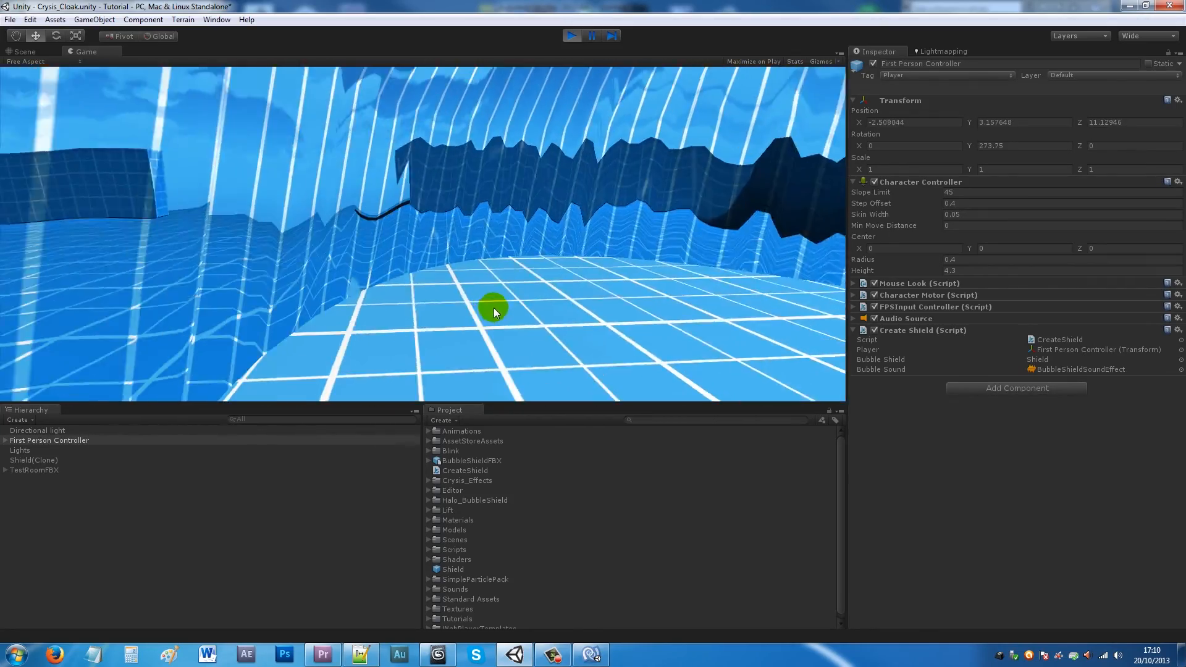
key("w")
key("s")
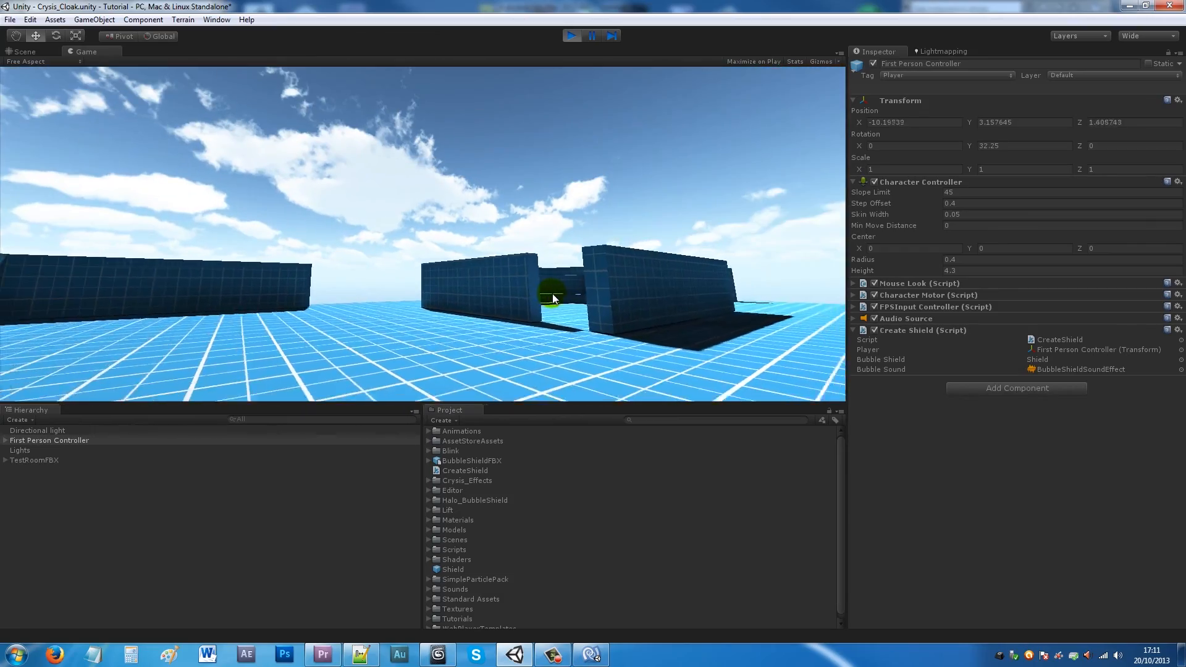
left_click(552, 294)
key("s")
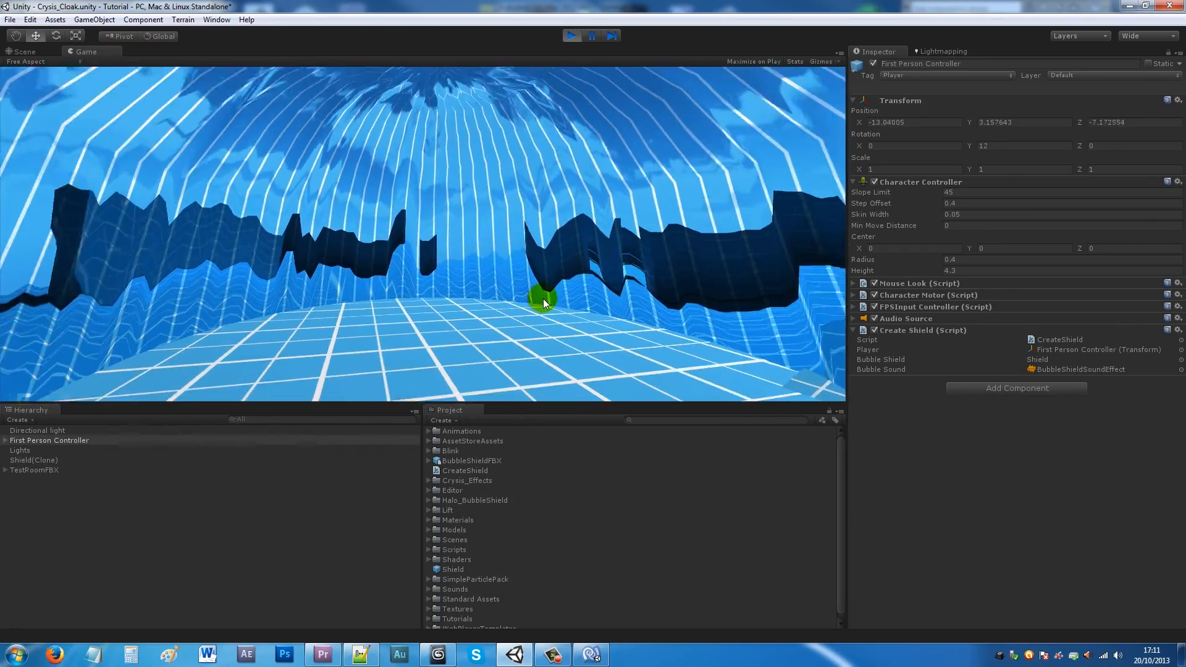
key("s")
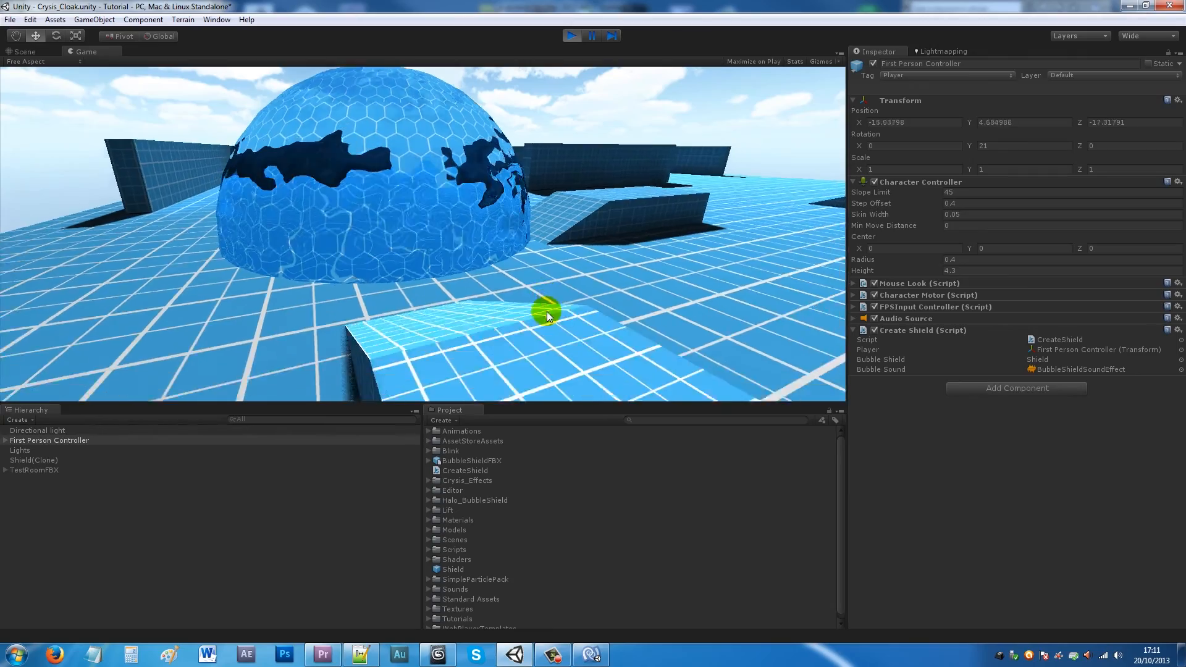
- Approach the bubble shield beyond the ramp, spawn another in the open floor area, and walk out of it across the level
key("w")
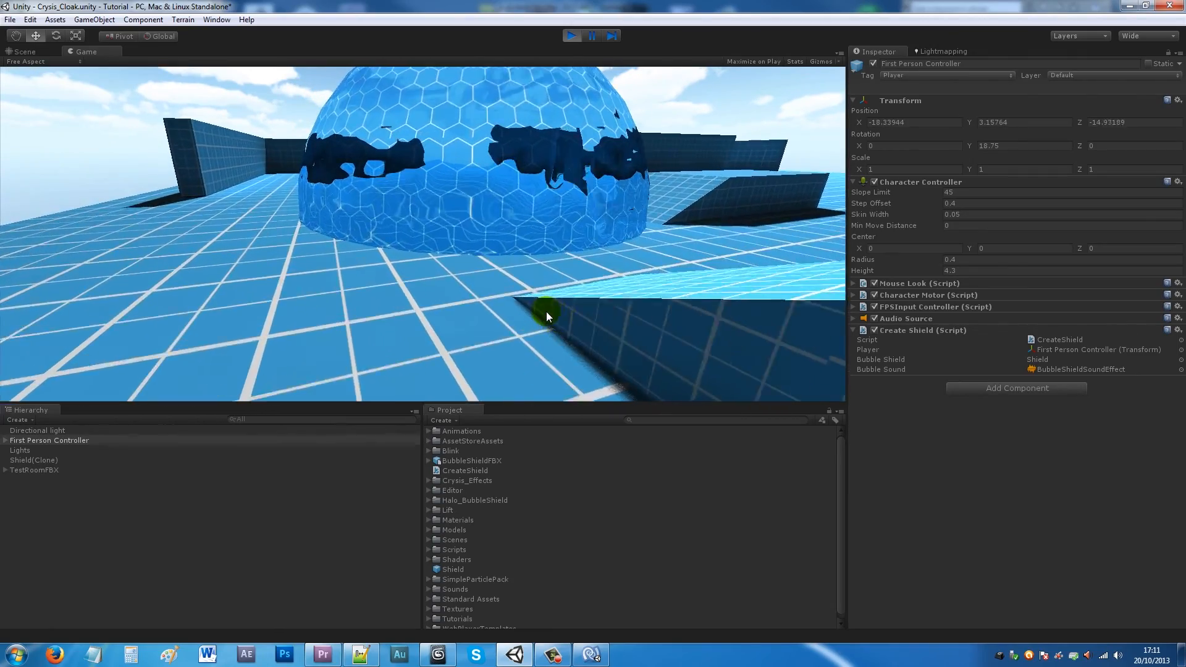
key("w")
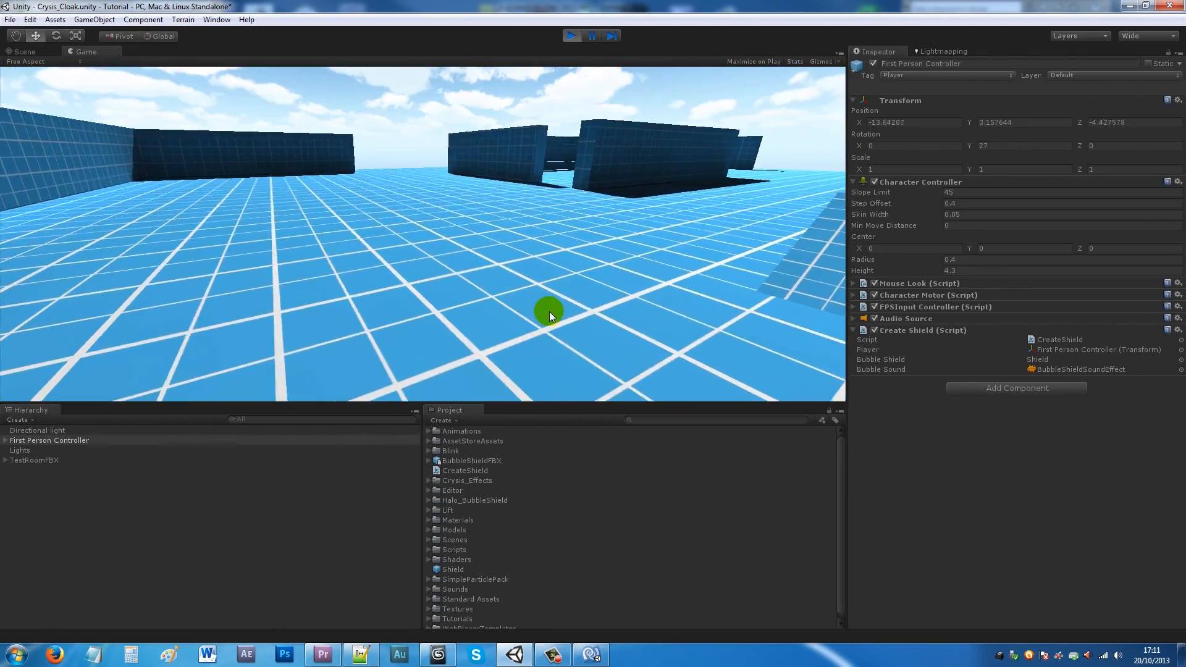
left_click(534, 309)
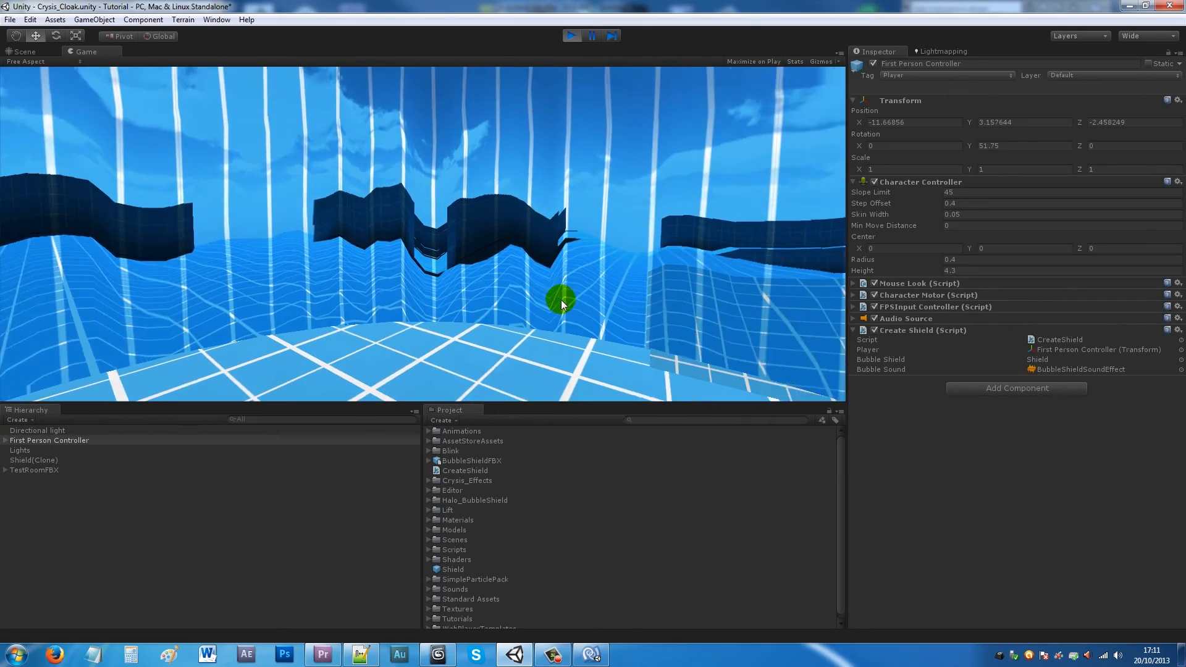
key("w")
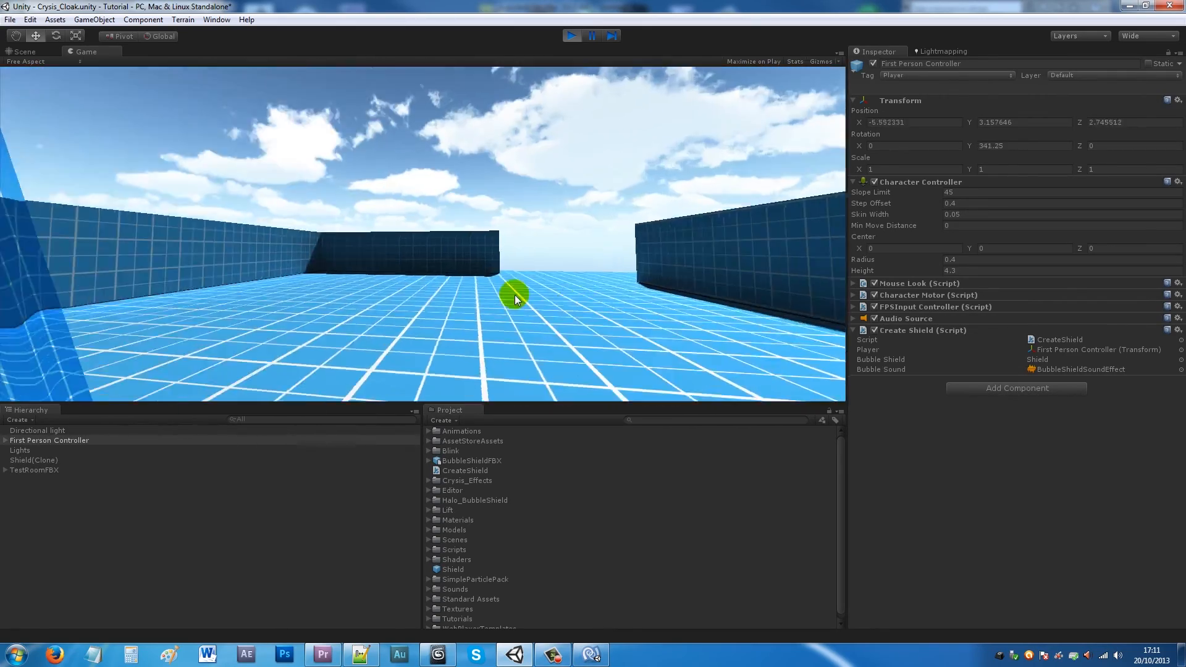
key("s")
key("d")
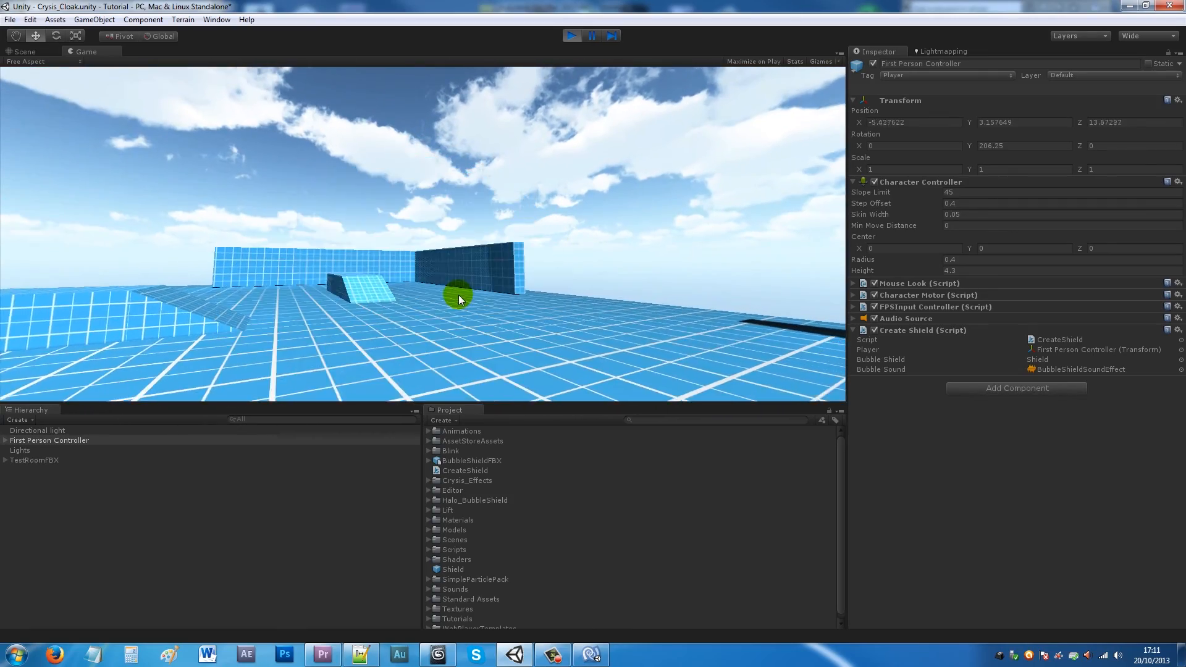
key("w")
key("d")
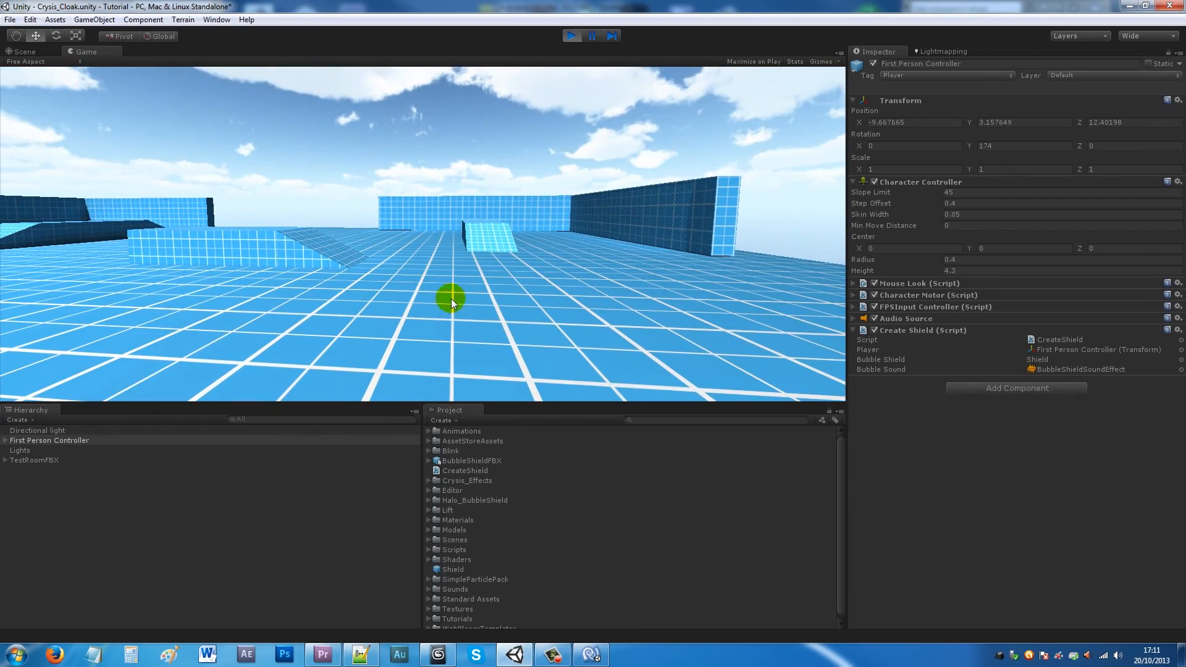
- Spawn one more bubble shield around the player, walk through it to examine the refraction, and stop the game
key("e")
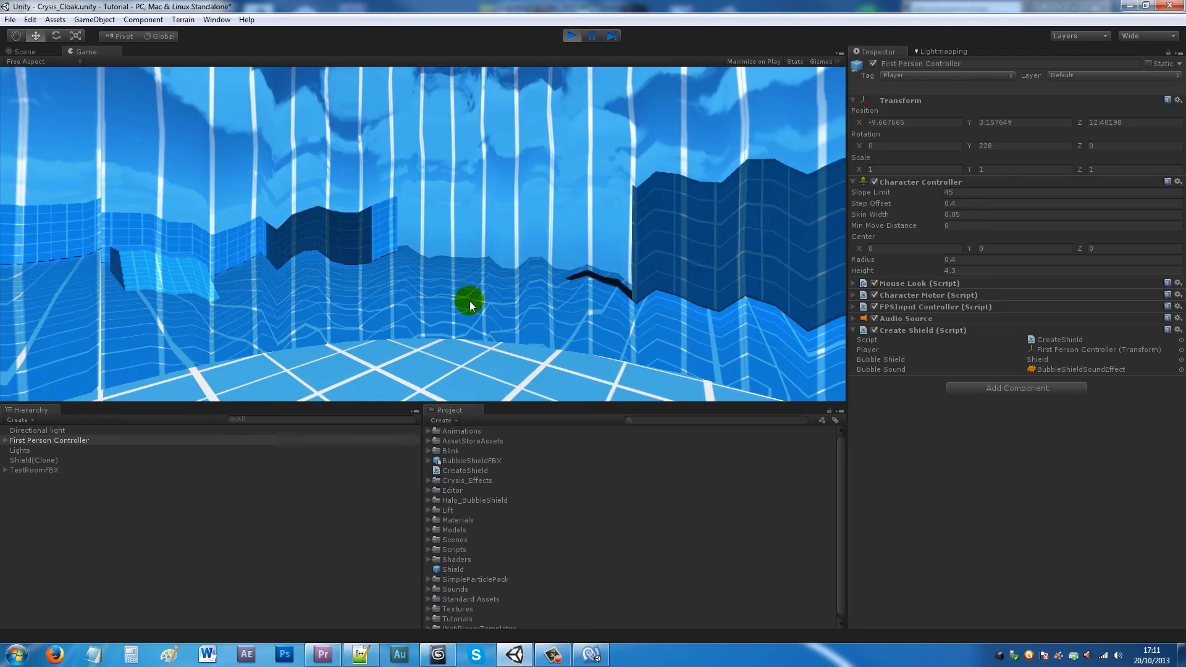
key("w")
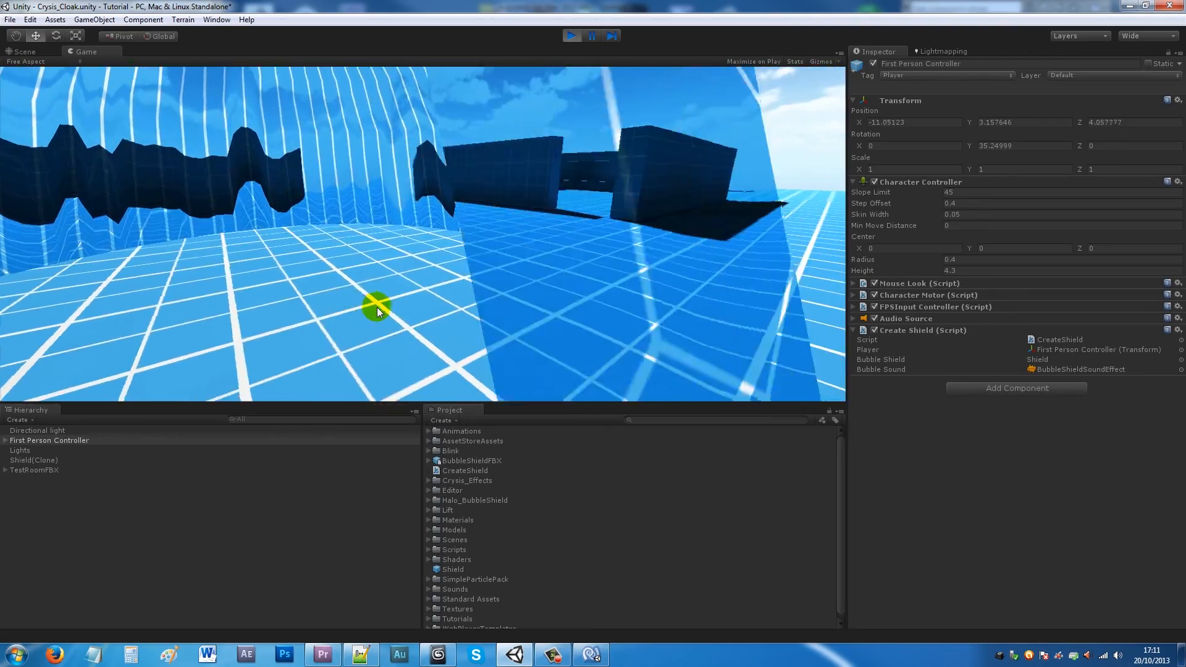
key("w")
key("d")
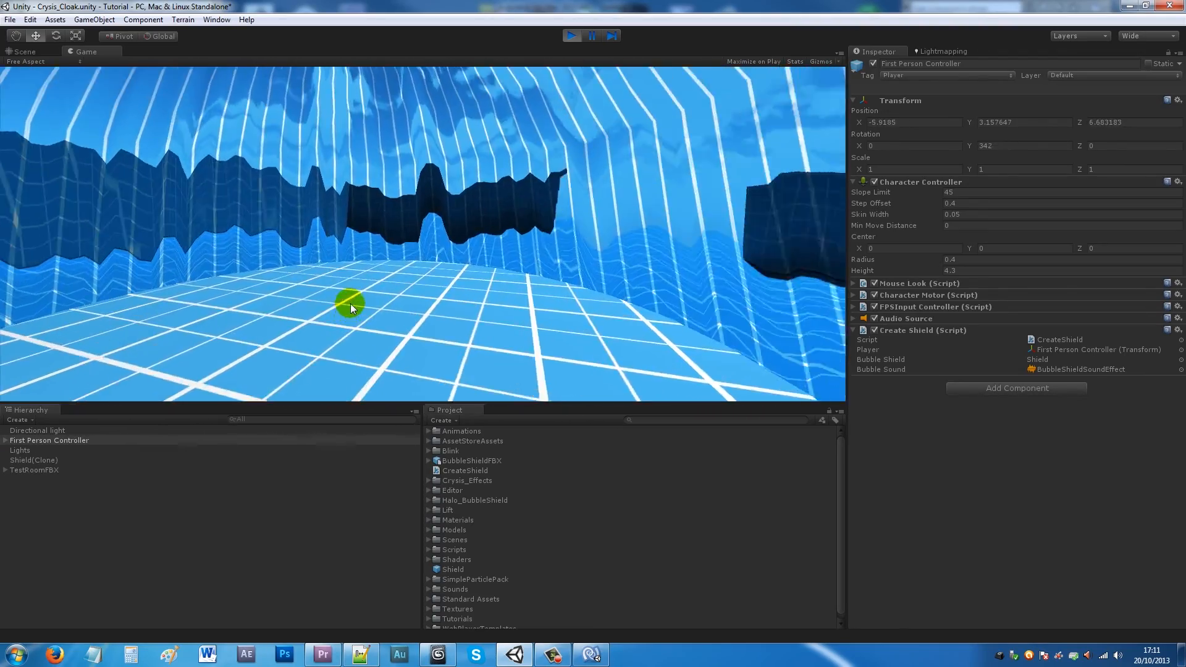
key("w")
key("d")
key("w")
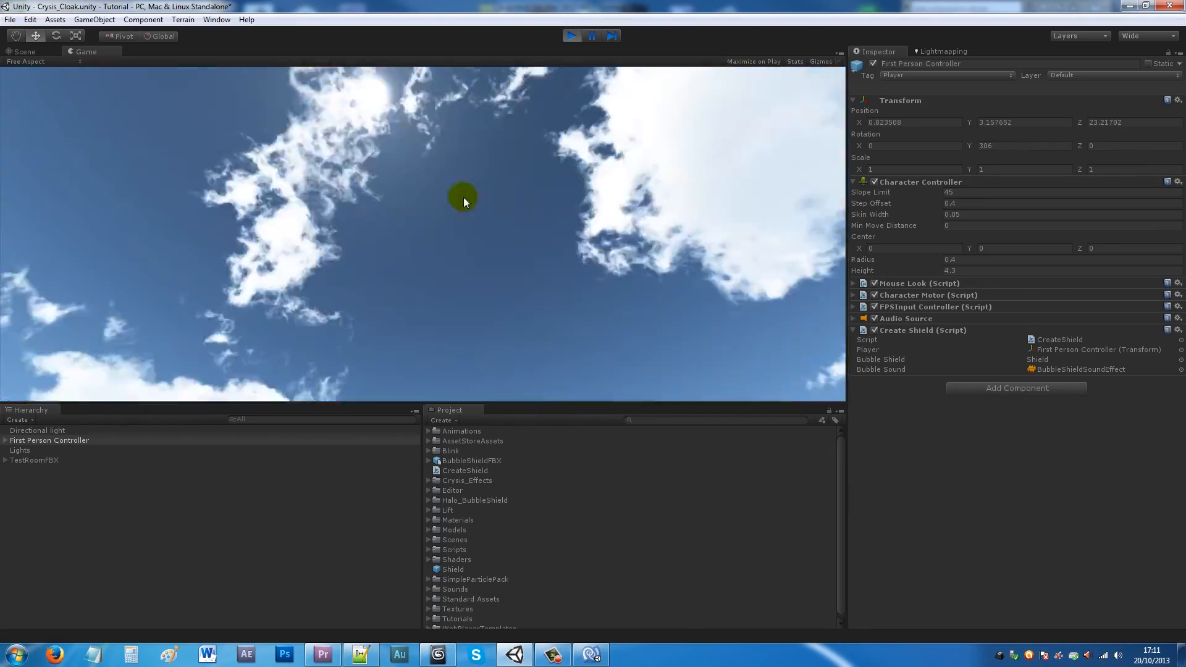
left_click(569, 35)
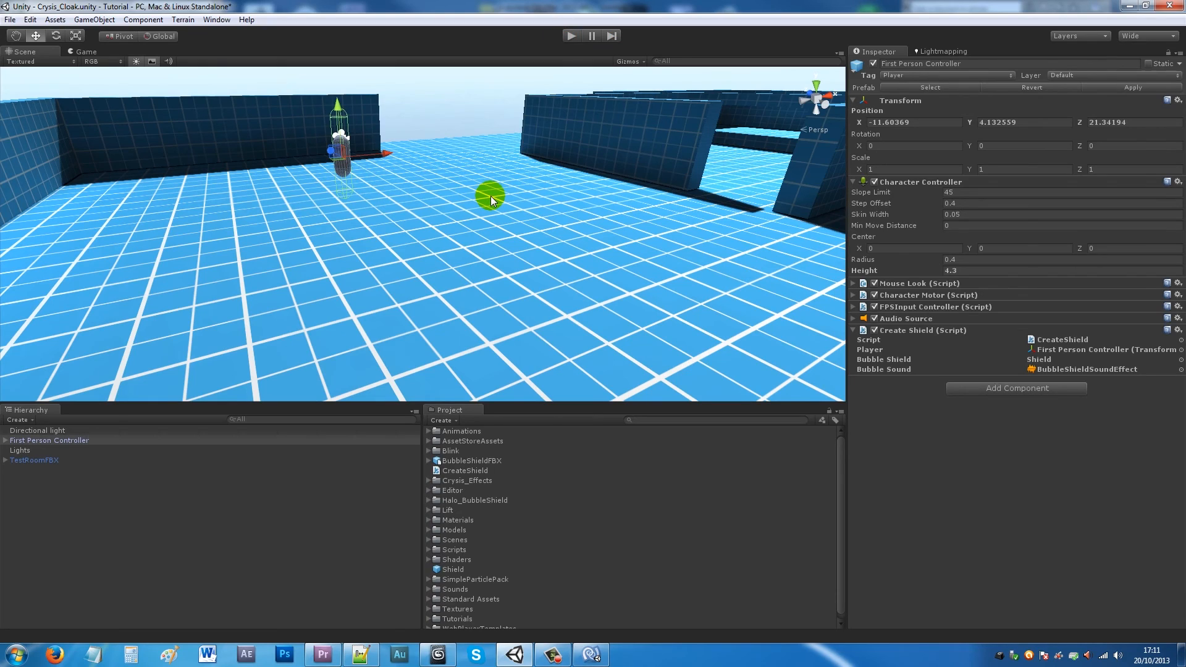